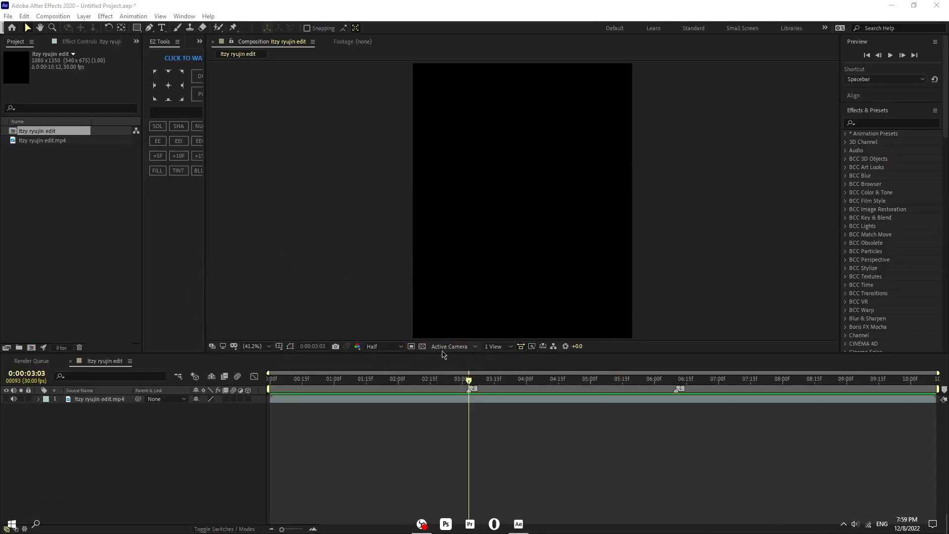
# Create a composition-sized black solid named BG above the video layer, with the playhead at the start of the timeline.
pyautogui.moveTo(470, 379); pyautogui.dragTo(337, 397)
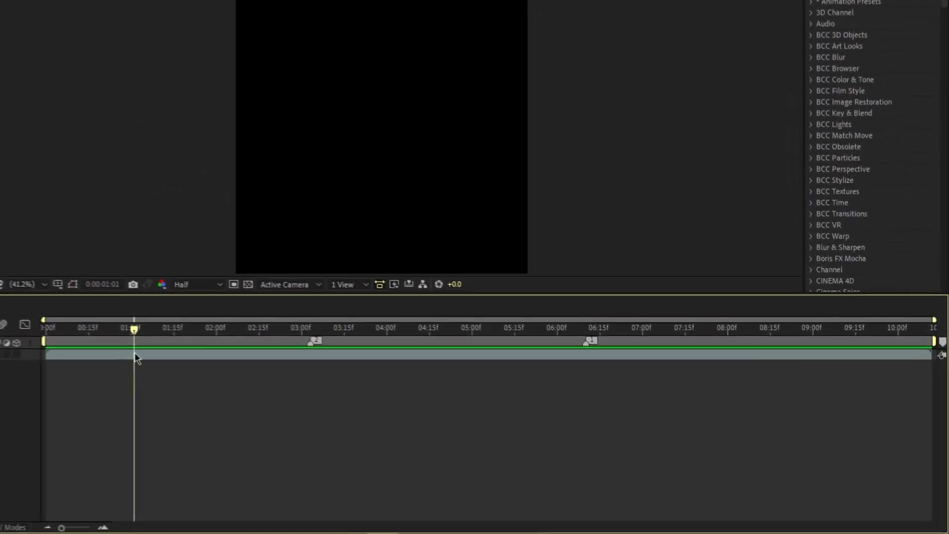
pyautogui.moveTo(134, 351); pyautogui.dragTo(31, 376)
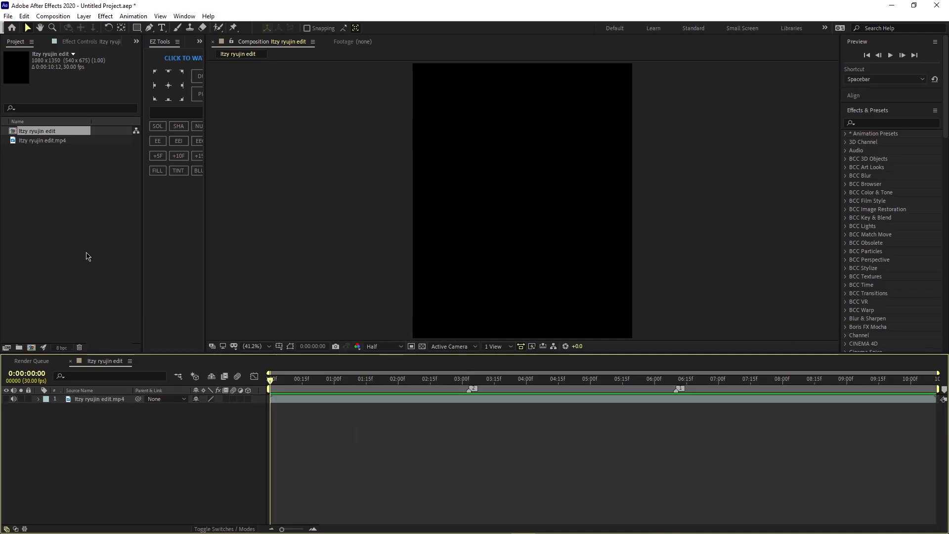
pyautogui.rightClick(238, 439)
pyautogui.click(184, 455)
pyautogui.rightClick(137, 435)
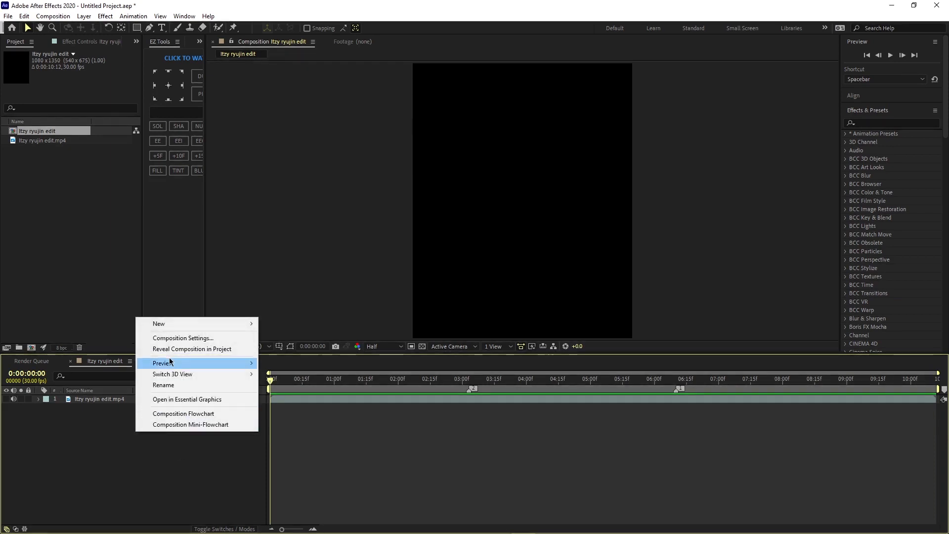
pyautogui.moveTo(181, 330)
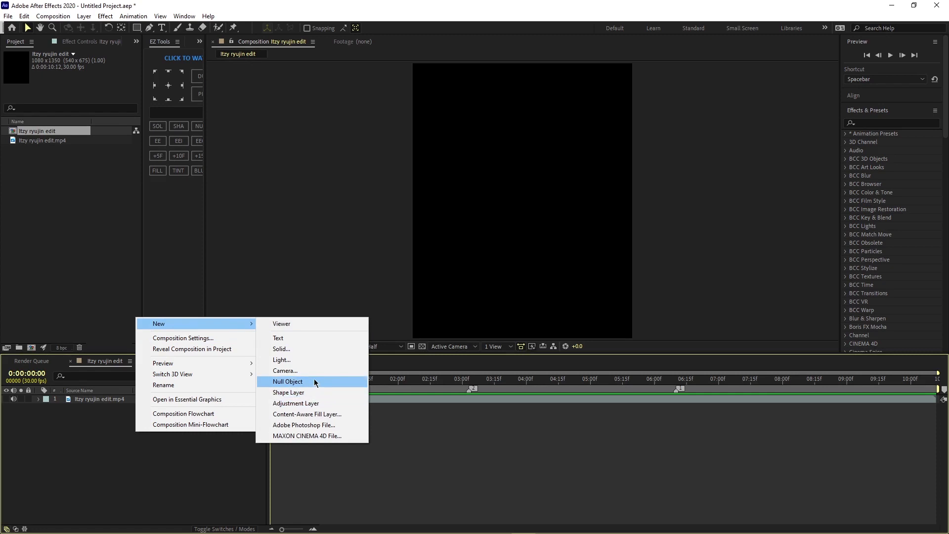
pyautogui.click(296, 349)
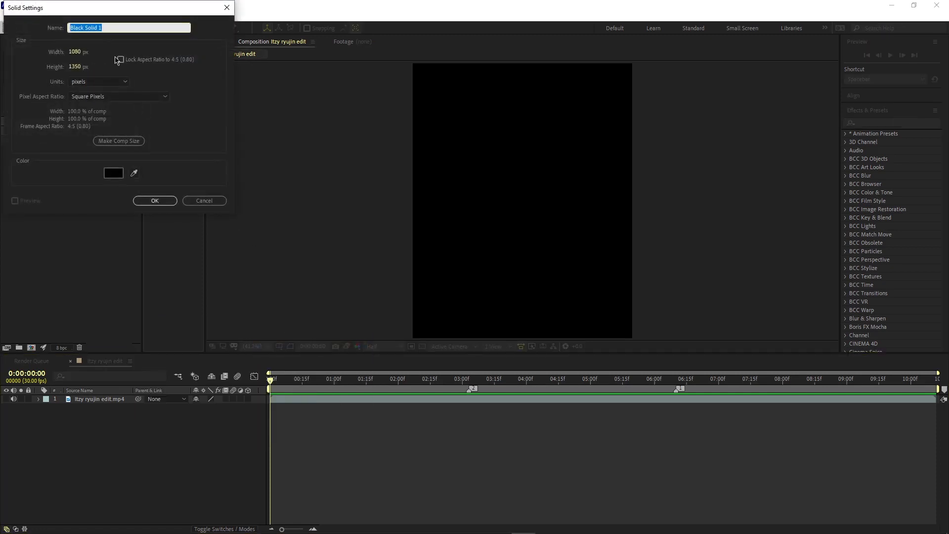
pyautogui.write('BG')
pyautogui.press('Return')
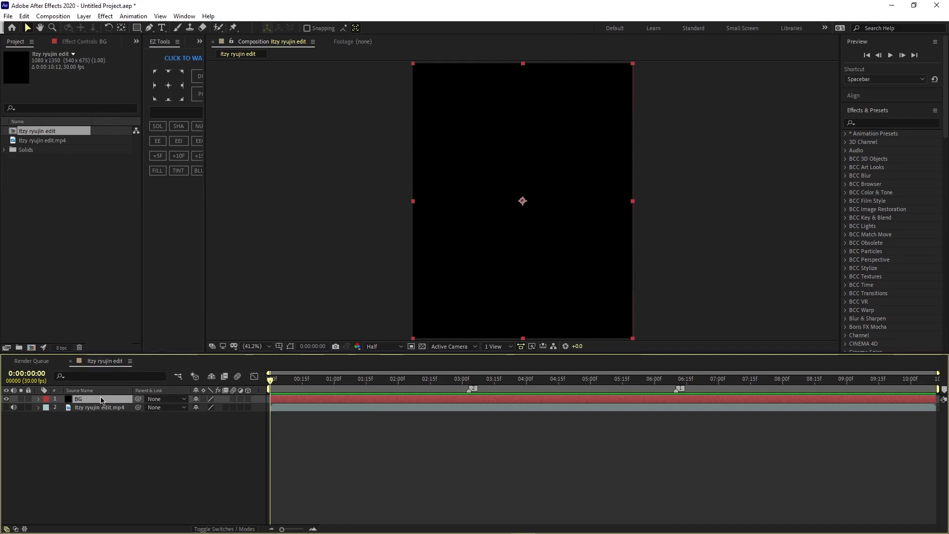
# Find the Gradient Ramp effect and apply it to the BG layer.
pyautogui.click(890, 123)
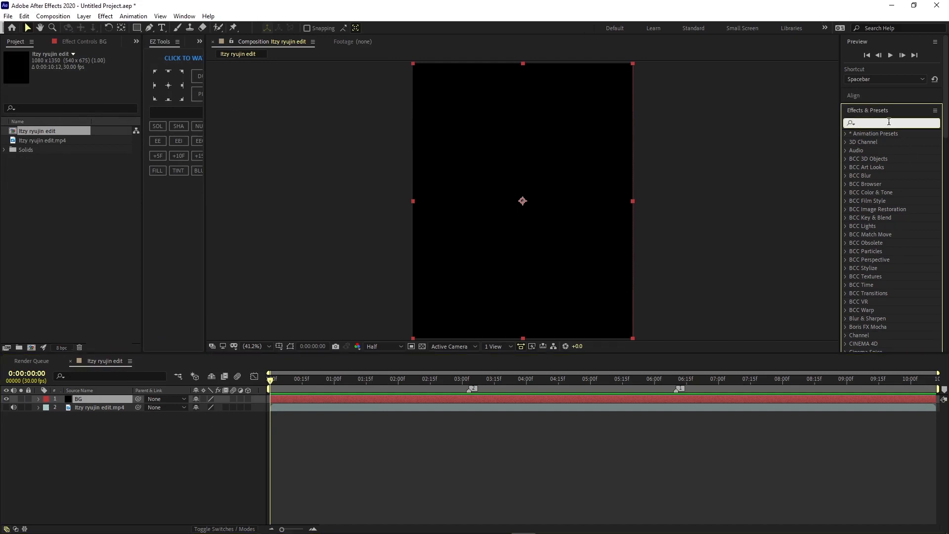
pyautogui.write('gradient')
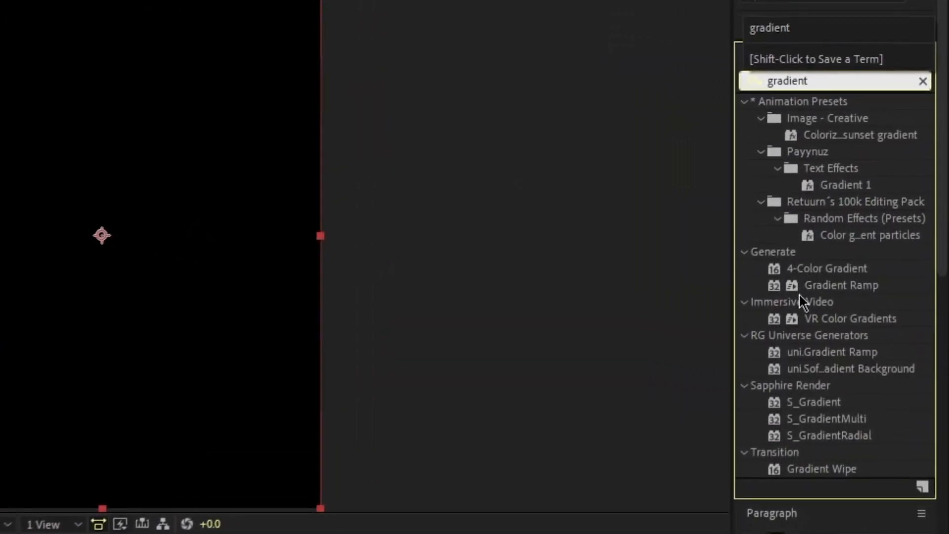
pyautogui.click(830, 283)
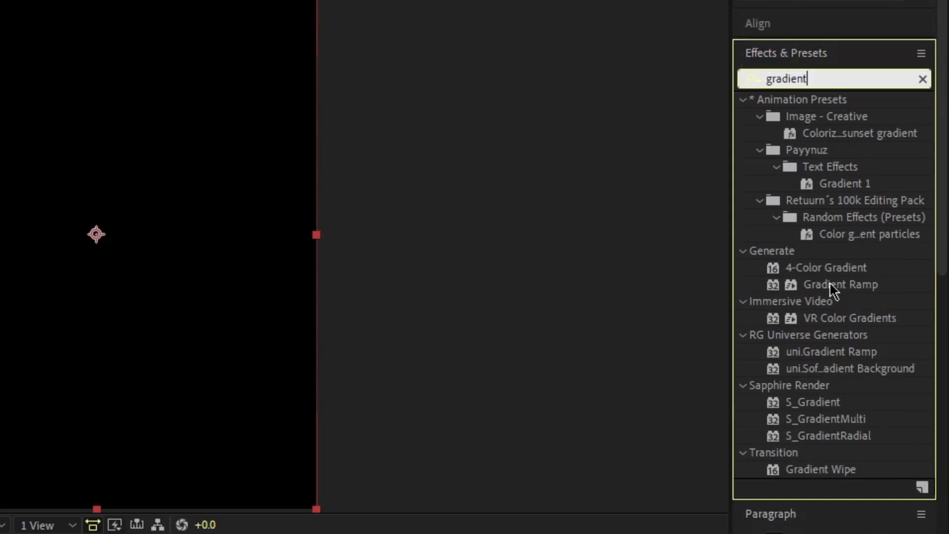
pyautogui.moveTo(829, 284); pyautogui.dragTo(494, 397)
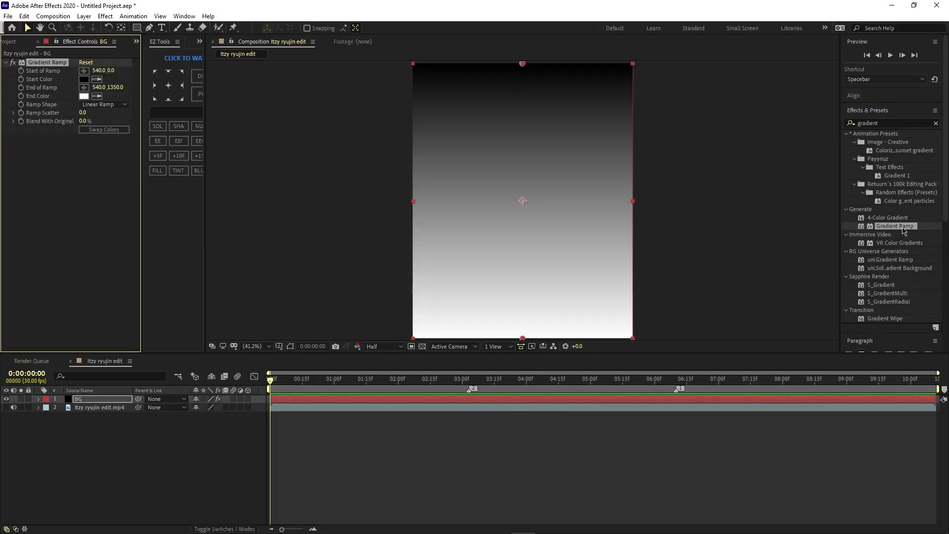
pyautogui.click(891, 113)
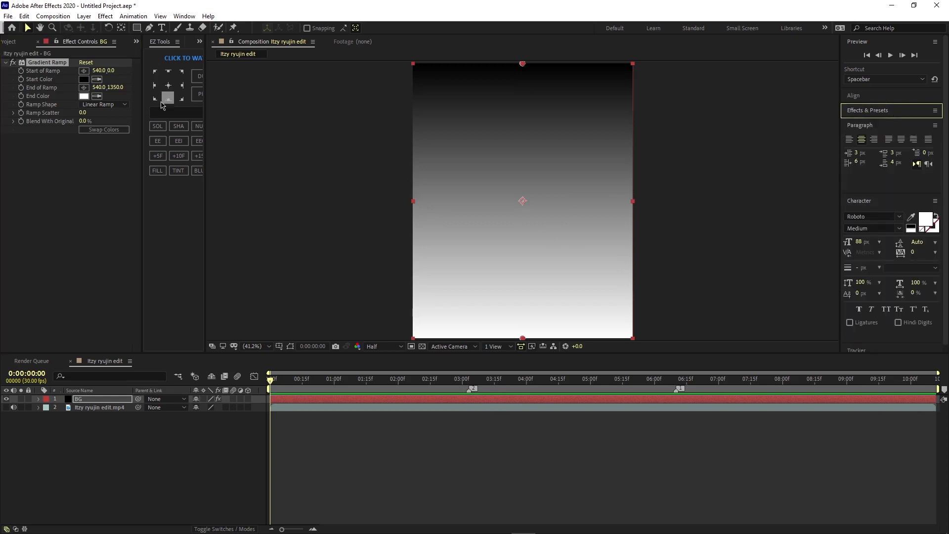
# Set the Gradient Ramp's Blend With Original to 44% with Ramp Scatter at 0, and swap its start and end colors.
pyautogui.moveTo(83, 114); pyautogui.dragTo(104, 120)
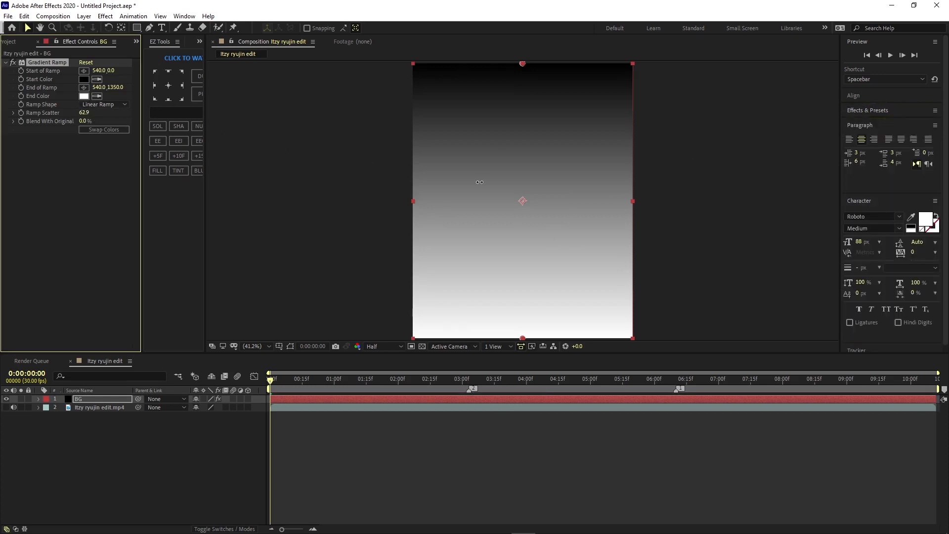
pyautogui.moveTo(654, 221); pyautogui.dragTo(120, 141)
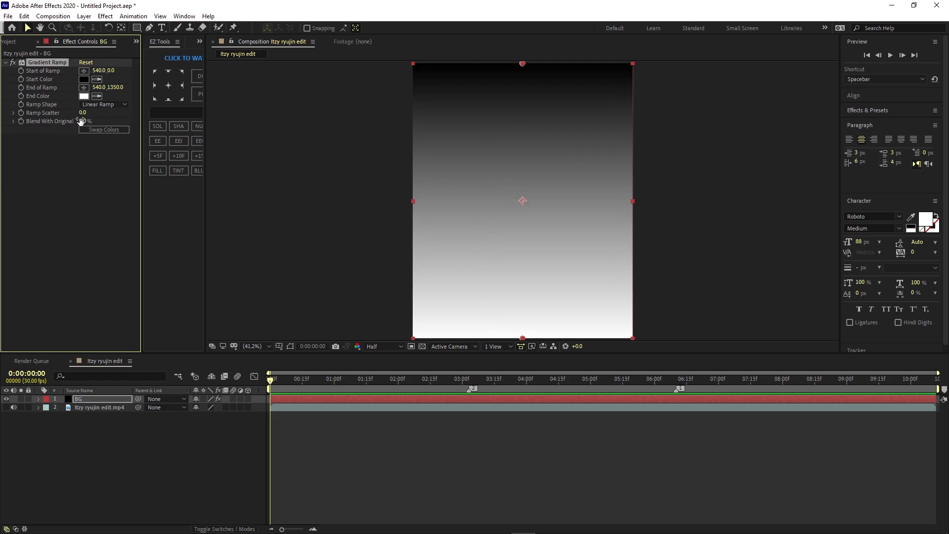
pyautogui.moveTo(83, 121); pyautogui.dragTo(121, 139)
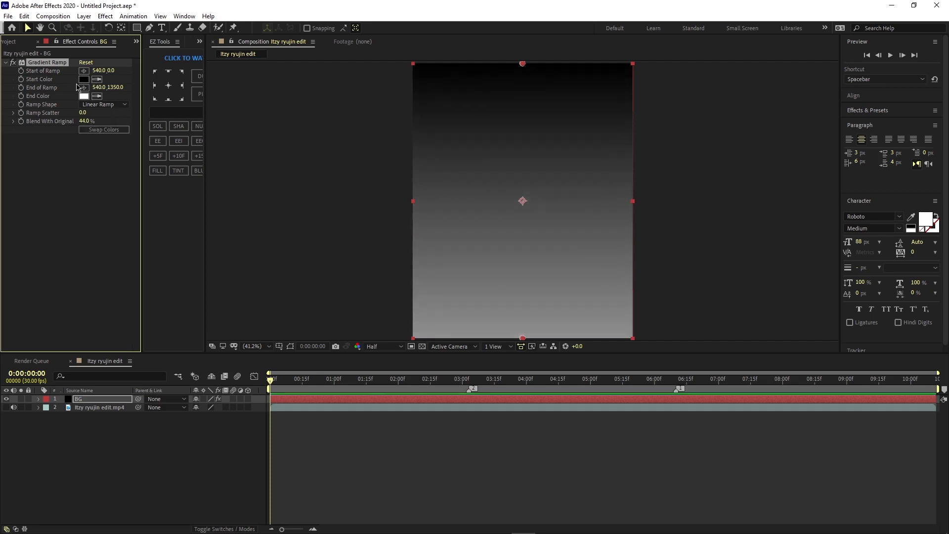
pyautogui.click(103, 130)
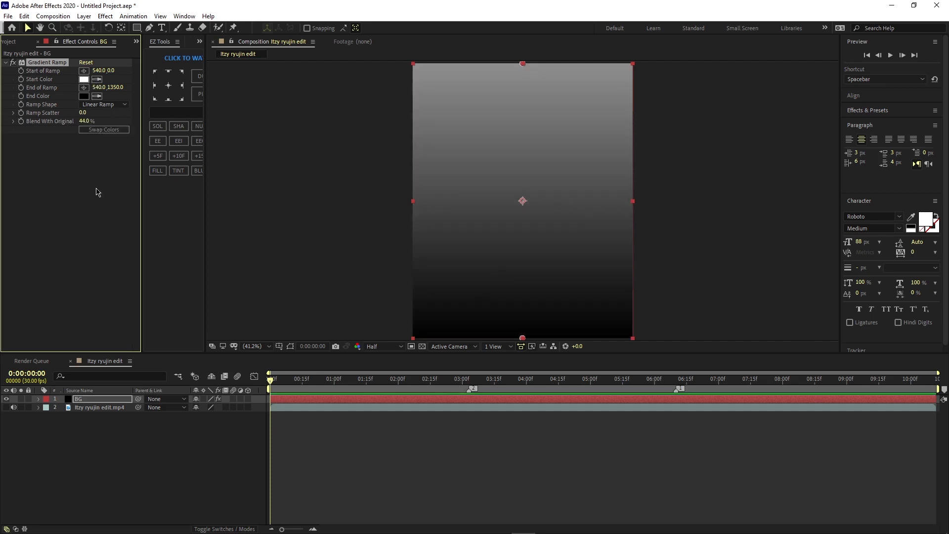
pyautogui.click(82, 80)
pyautogui.moveTo(79, 70); pyautogui.dragTo(55, 69)
pyautogui.click(150, 51)
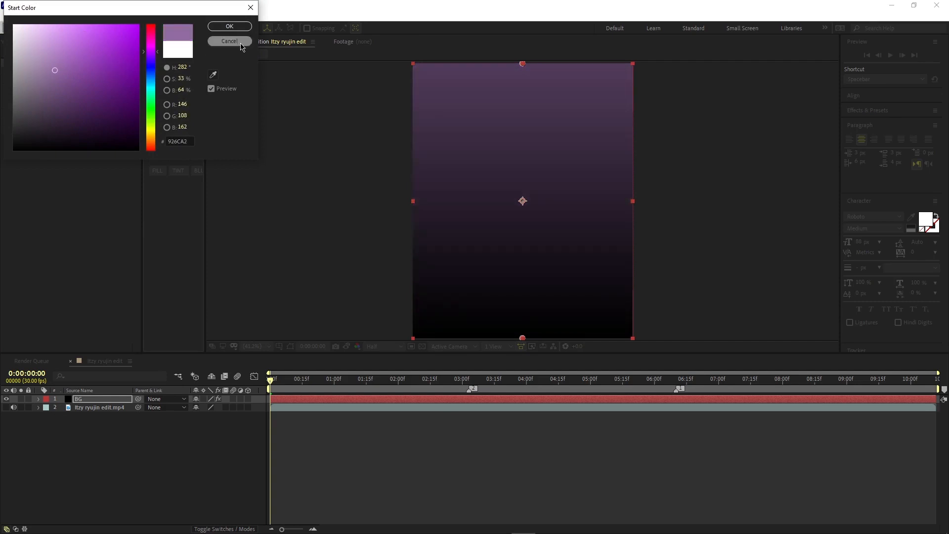
pyautogui.click(240, 42)
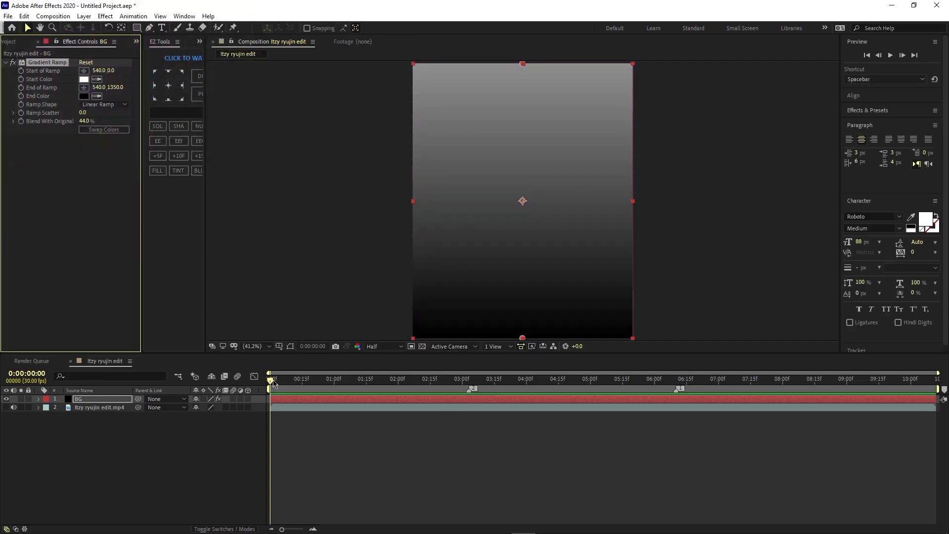
# Split the BG layer at the 0:00:03:03 marker, delete the part after it, and return to the start of the timeline.
pyautogui.moveTo(273, 383); pyautogui.dragTo(470, 388)
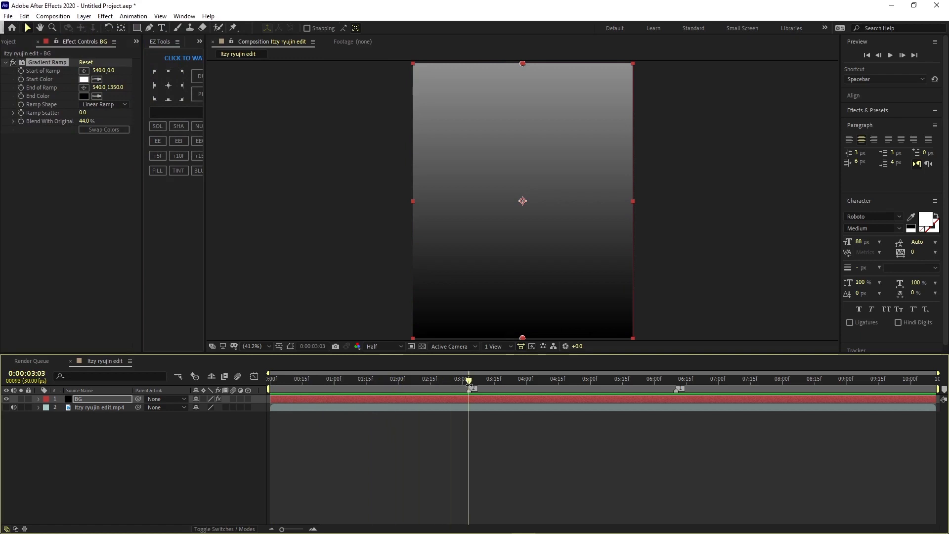
pyautogui.hotkey('ctrl', 'shift', 'd')
pyautogui.press('Delete')
pyautogui.moveTo(469, 382); pyautogui.dragTo(330, 381)
pyautogui.press('Home')
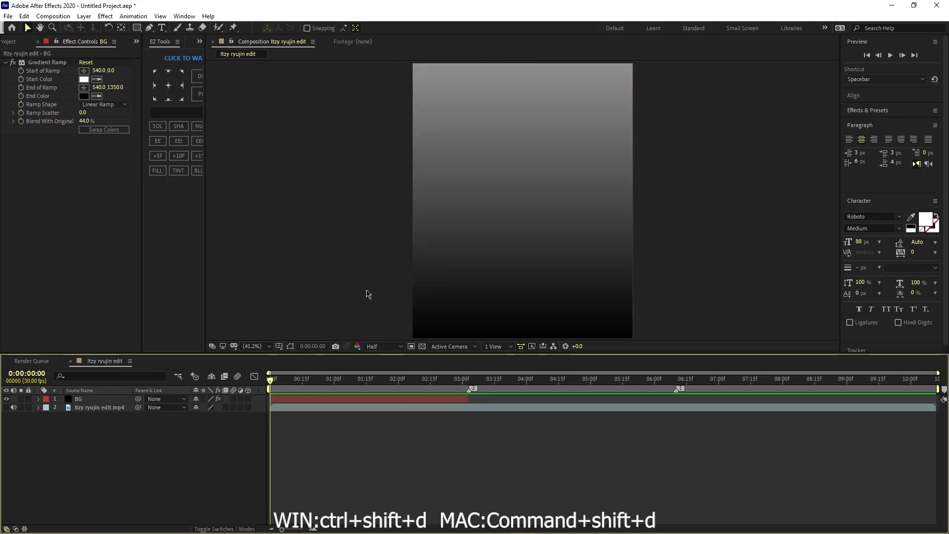
# Import "4K Organic Dust Particles On Black Background - Overlay.mp4" from the overlays folder.
pyautogui.click(7, 16)
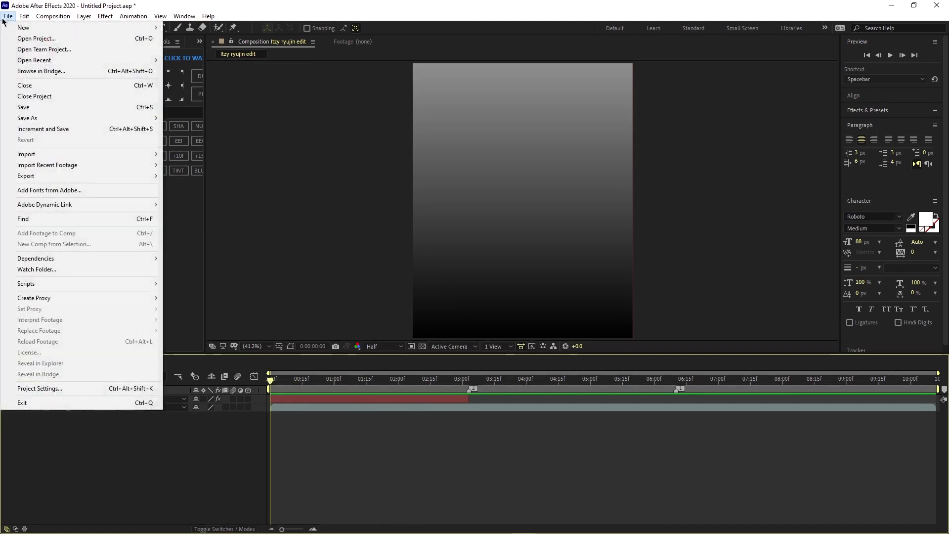
pyautogui.moveTo(124, 154)
pyautogui.click(181, 153)
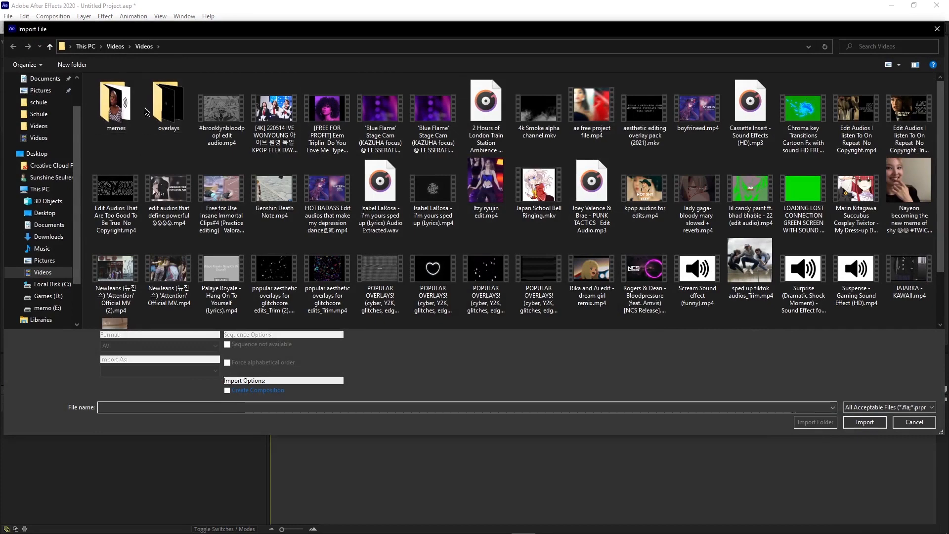
pyautogui.doubleClick(169, 104)
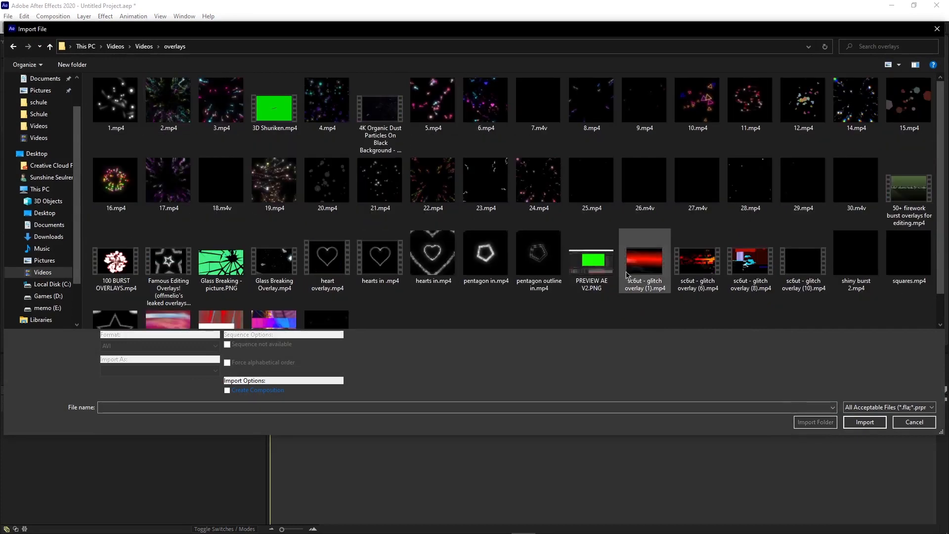
pyautogui.scroll(-1, 433, 183)
pyautogui.scroll(1, 353, 181)
pyautogui.doubleClick(375, 113)
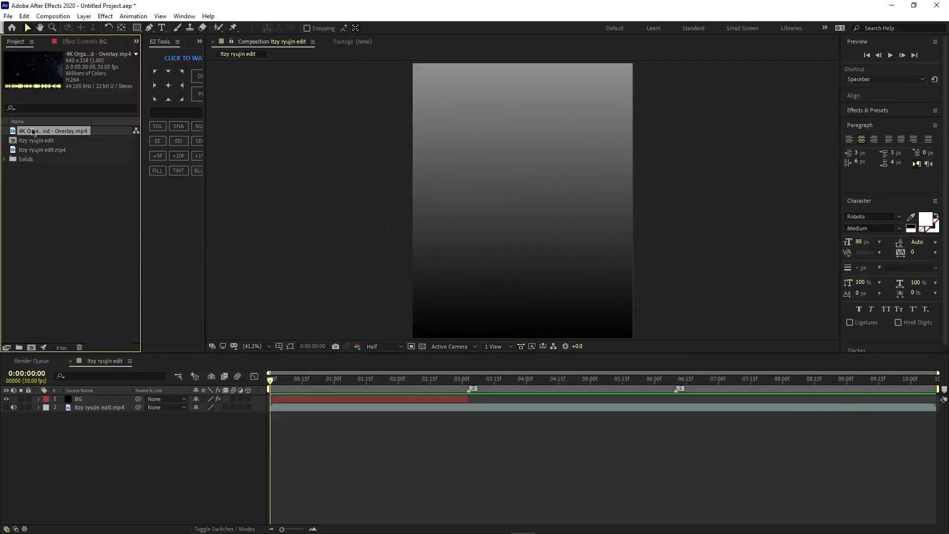
# Place the dust overlay video above the BG layer and cut it off at the first marker, where BG ends.
pyautogui.moveTo(34, 132); pyautogui.dragTo(106, 404)
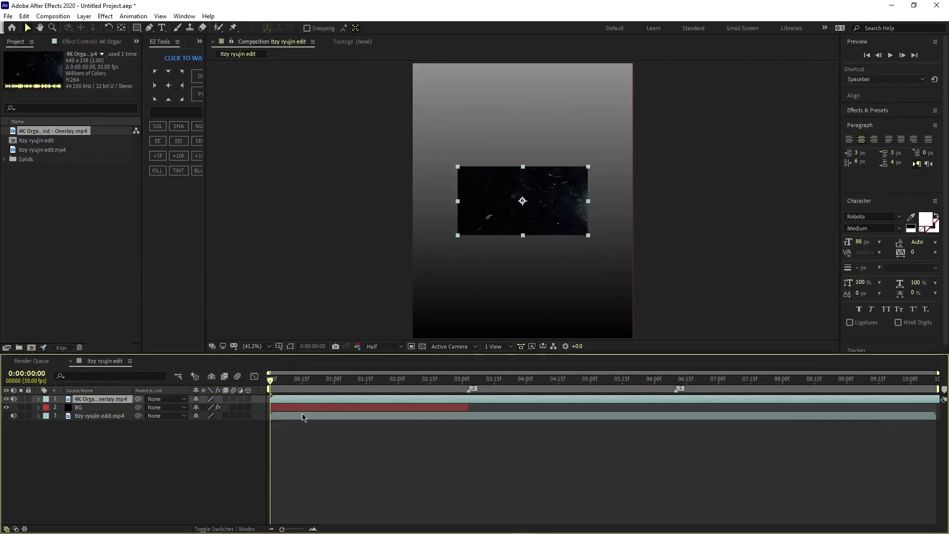
pyautogui.moveTo(276, 385)
pyautogui.mouseDown()
pyautogui.moveTo(471, 406)
pyautogui.moveTo(277, 403)
pyautogui.mouseUp()
pyautogui.hotkey('ctrl', 'shift', 'd')
pyautogui.press('Delete')
pyautogui.click(282, 401)
# Scale the dust overlay layer up to 408% so that it covers the whole frame.
pyautogui.press('s')
pyautogui.moveTo(206, 406); pyautogui.dragTo(308, 285)
pyautogui.scroll(-2, 308, 286)
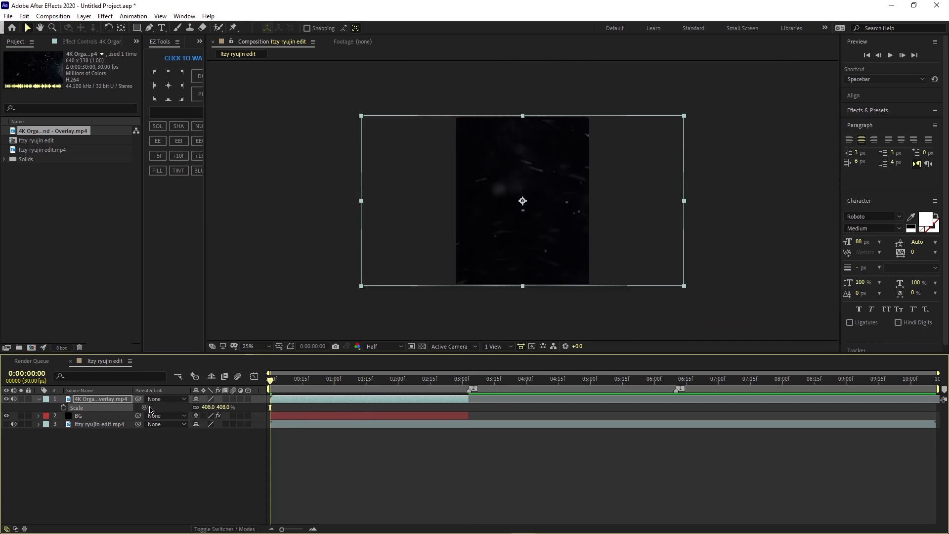
pyautogui.click(39, 399)
pyautogui.click(163, 399)
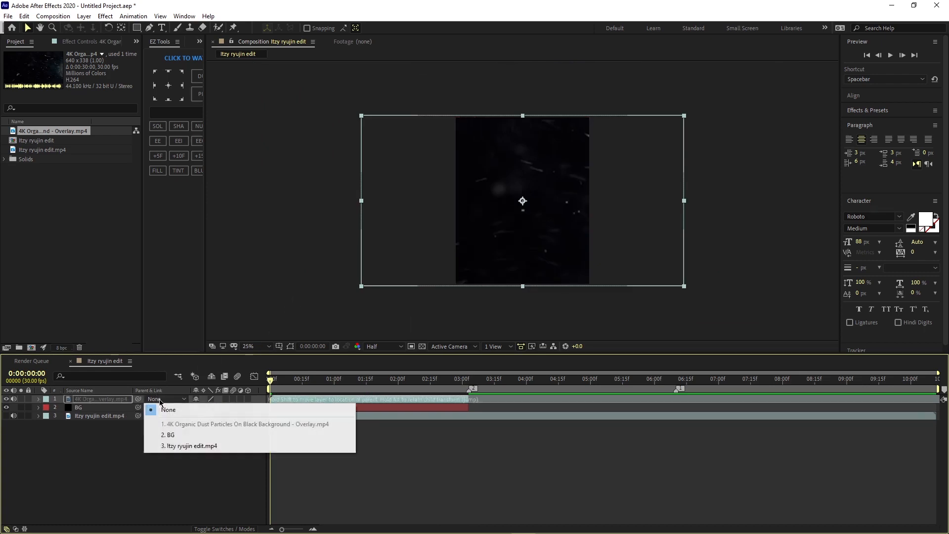
pyautogui.click(104, 439)
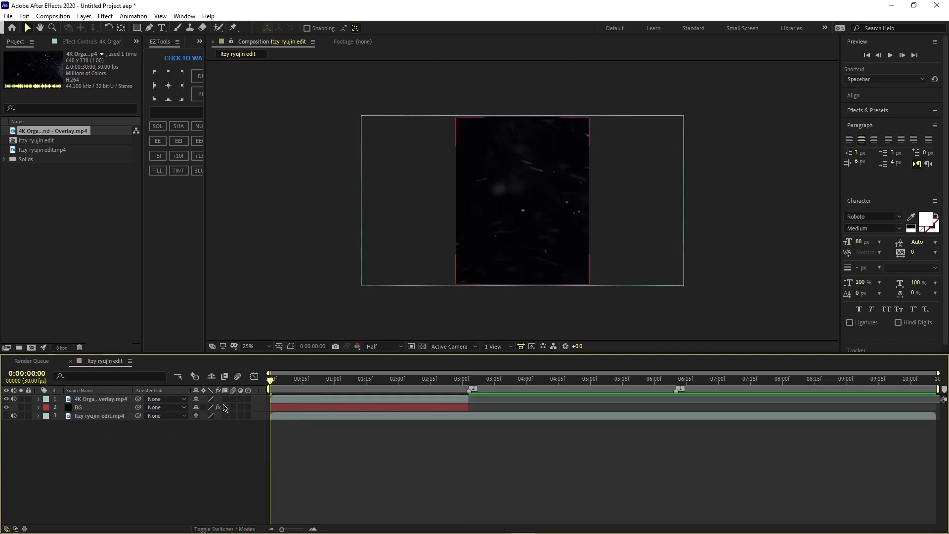
# Show the layer blending modes in the timeline and set the dust overlay to Soft Light.
pyautogui.click(203, 528)
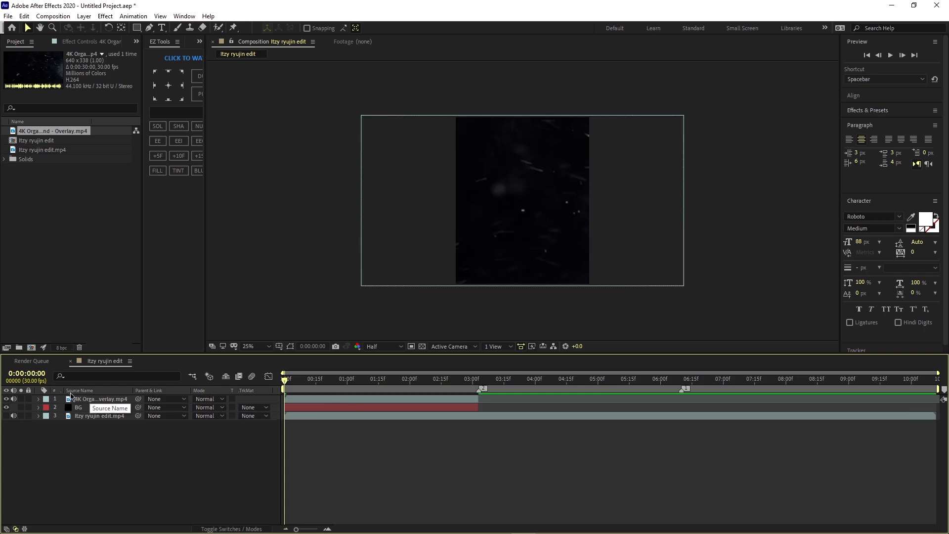
pyautogui.click(89, 399)
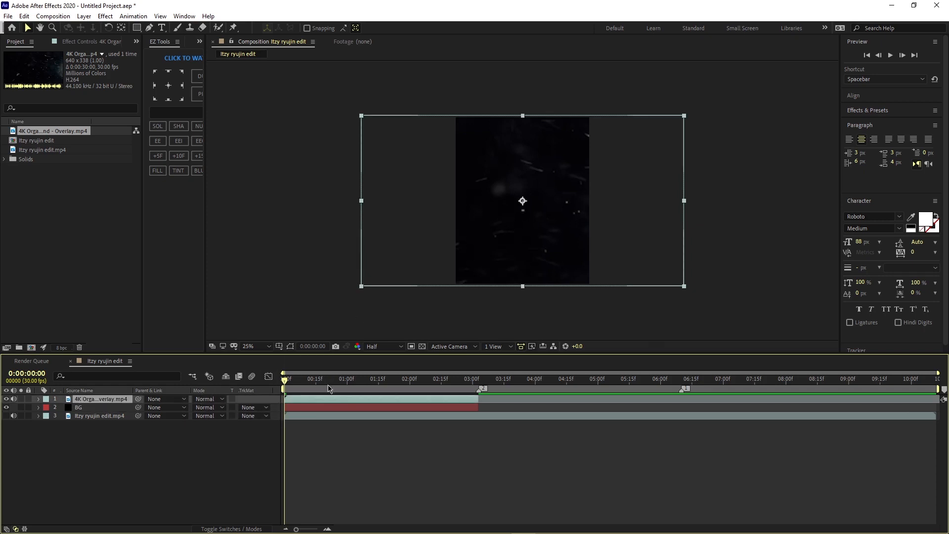
pyautogui.click(202, 401)
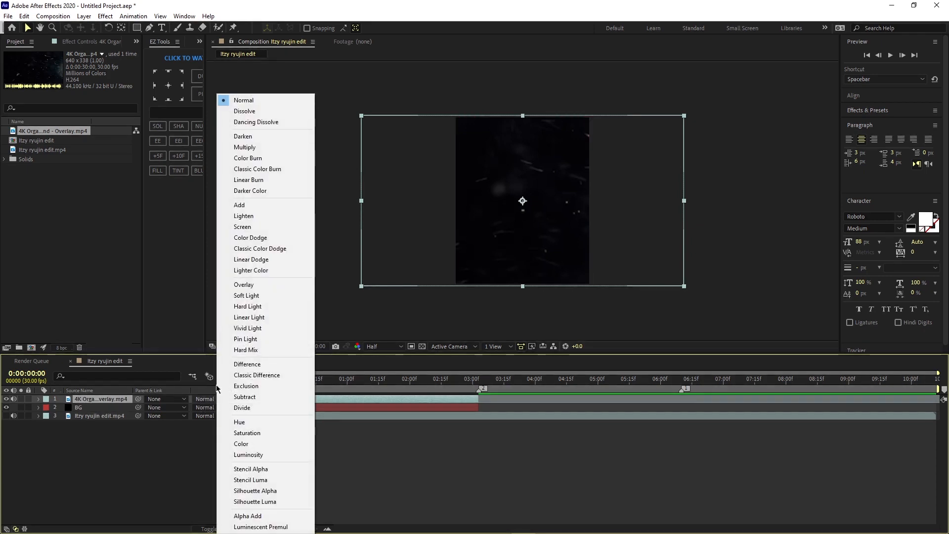
pyautogui.click(246, 295)
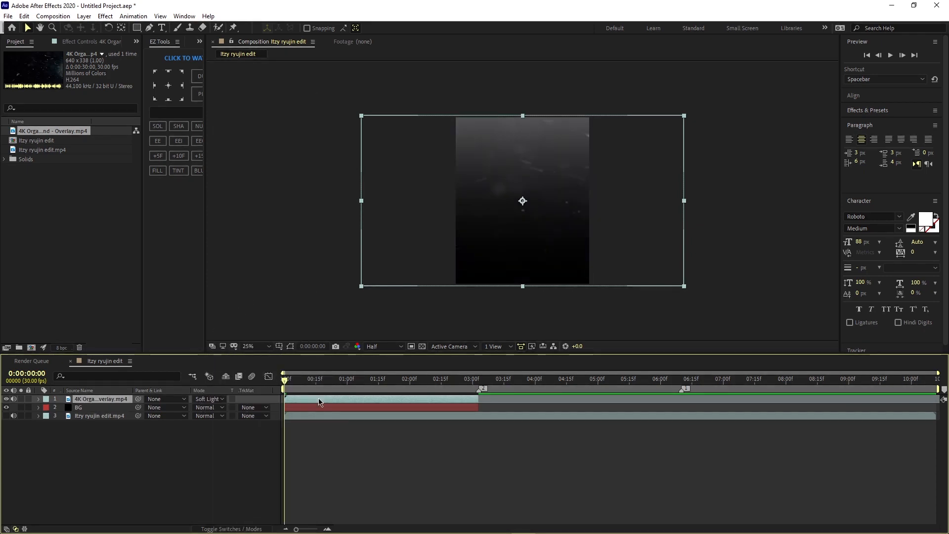
# Mute the dust overlay's audio and preview the composition from the start.
pyautogui.click(14, 399)
pyautogui.press('space')
pyautogui.press('space')
pyautogui.moveTo(322, 384); pyautogui.dragTo(285, 384)
pyautogui.press('space')
pyautogui.press('space')
# Try the Overlay and Screen blending modes on the dust overlay and preview the result.
pyautogui.click(203, 399)
pyautogui.click(247, 285)
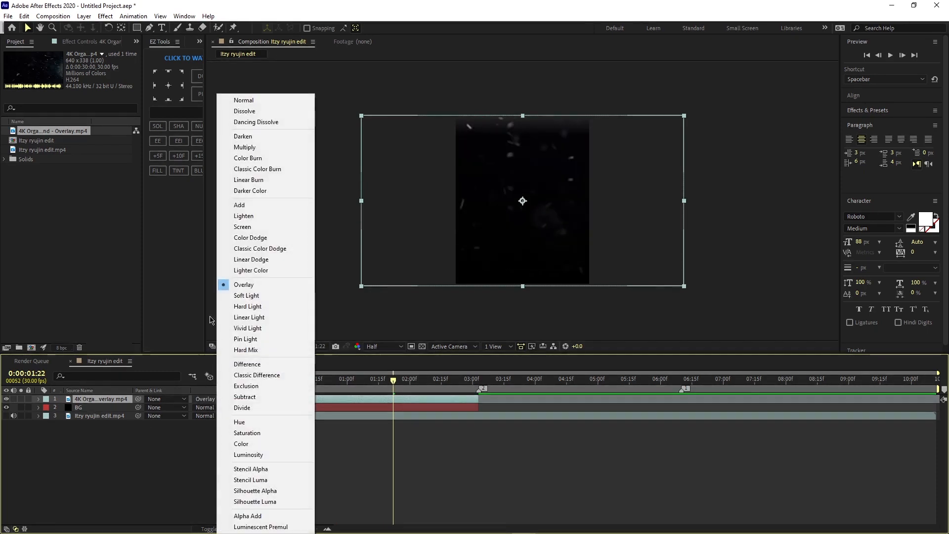
pyautogui.click(242, 226)
pyautogui.press('space')
pyautogui.press('space')
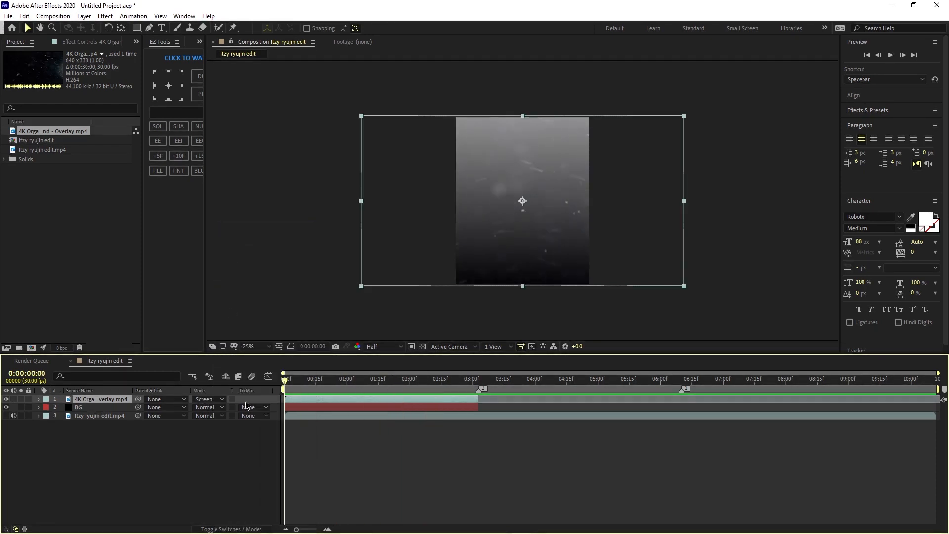
# Try the Add blending mode on the dust overlay, restore Screen, and return to the start of the composition.
pyautogui.click(208, 397)
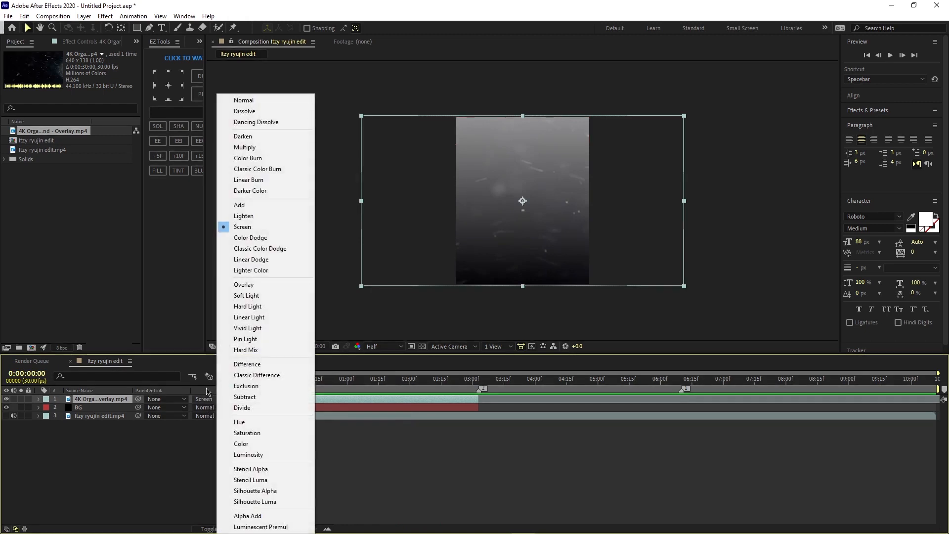
pyautogui.click(232, 205)
pyautogui.click(202, 399)
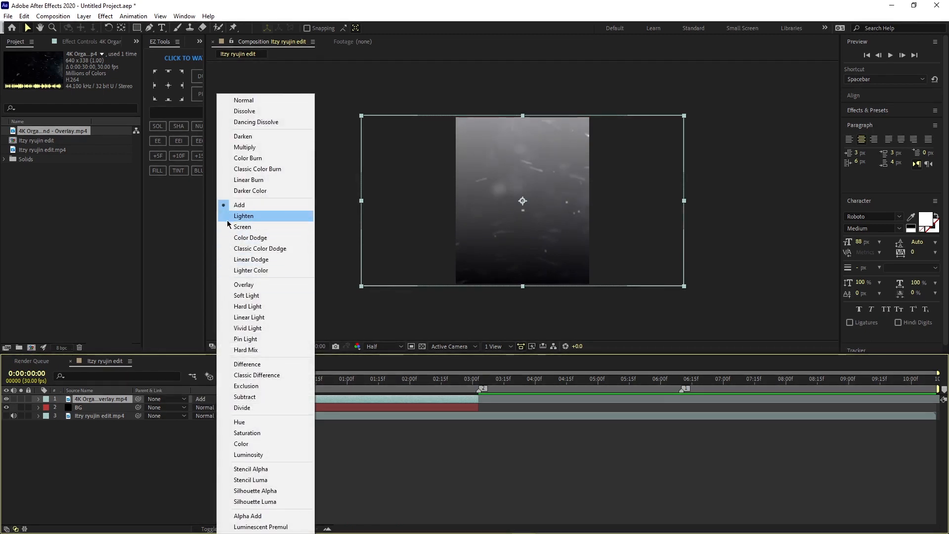
pyautogui.click(242, 226)
pyautogui.click(360, 379)
pyautogui.moveTo(360, 380); pyautogui.dragTo(234, 384)
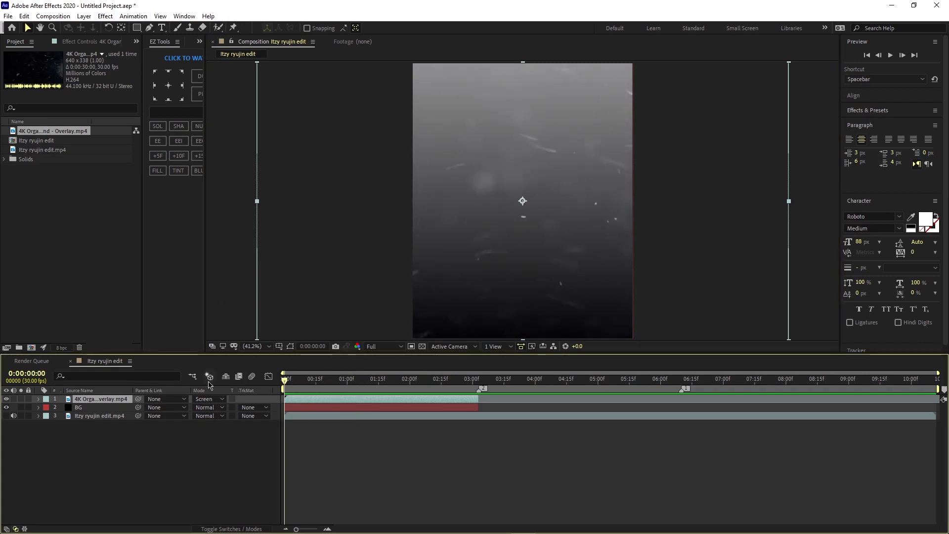
# Show the Itzy ryujin edit.mp4 reference clip, bring it to the top to examine its title, and return it to the bottom.
pyautogui.click(7, 416)
pyautogui.moveTo(77, 417); pyautogui.dragTo(84, 398)
pyautogui.moveTo(297, 387); pyautogui.dragTo(453, 403)
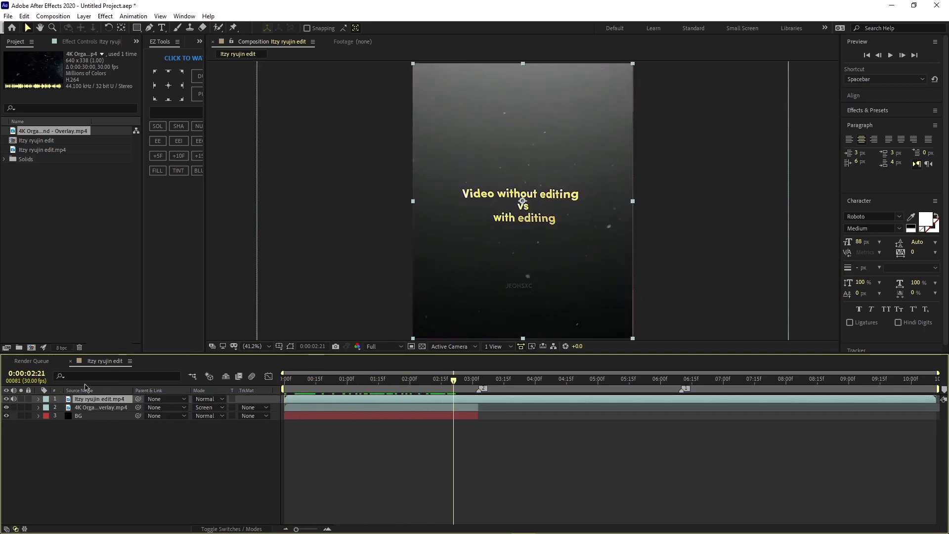
pyautogui.moveTo(72, 401); pyautogui.dragTo(78, 423)
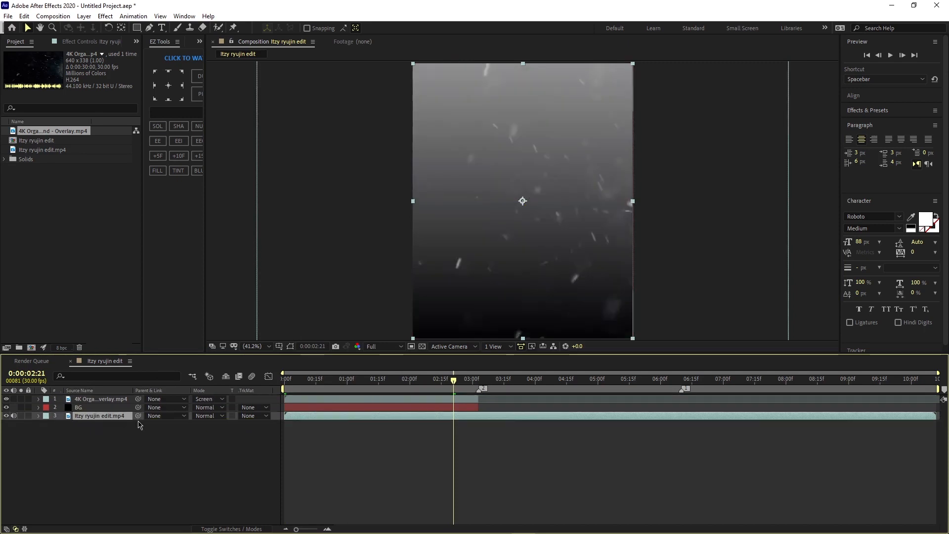
# Create a text layer over the background reading "Video without Editing".
pyautogui.click(409, 399)
pyautogui.click(161, 28)
pyautogui.click(495, 176)
pyautogui.write('V')
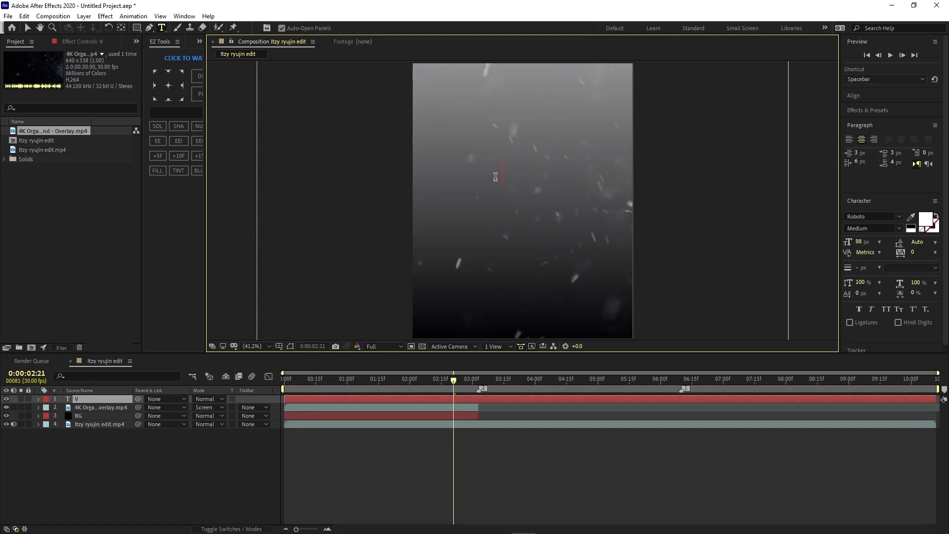
pyautogui.write('ideo with Ed')
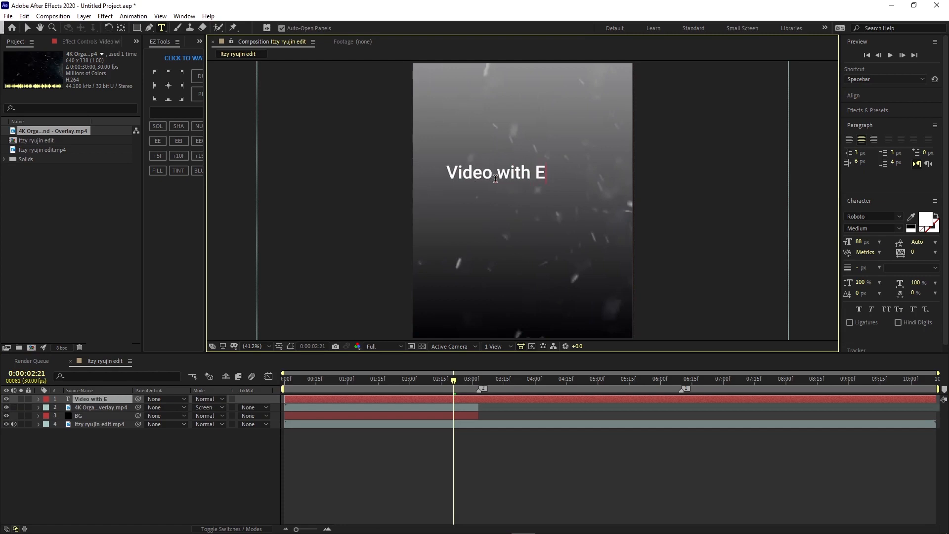
pyautogui.press('BackSpace')
pyautogui.press('BackSpace')
pyautogui.press('BackSpace')
pyautogui.press('BackSpace')
pyautogui.press('BackSpace')
pyautogui.write('itho')
pyautogui.press('BackSpace')
pyautogui.press('BackSpace')
pyautogui.press('BackSpace')
pyautogui.press('BackSpace')
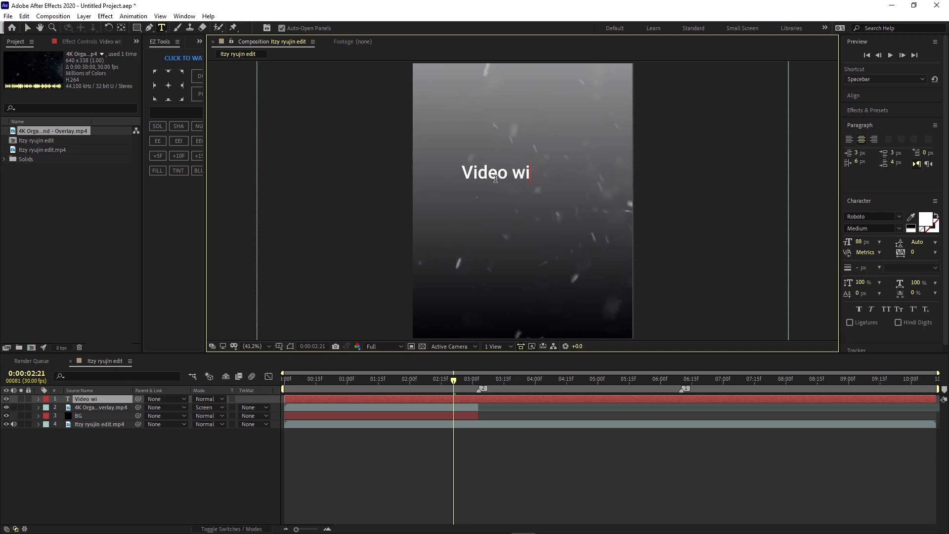
pyautogui.write('thout Editing')
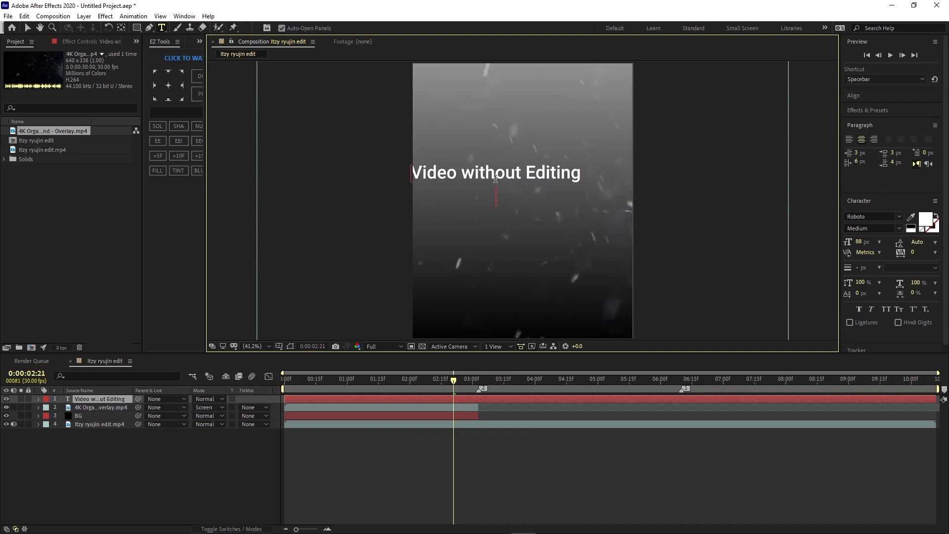
# Add the lines "VS" and "Editing" below the first line of the title text.
pyautogui.write('BS')
pyautogui.press('BackSpace')
pyautogui.press('BackSpace')
pyautogui.write('VS ')
pyautogui.write('Editing')
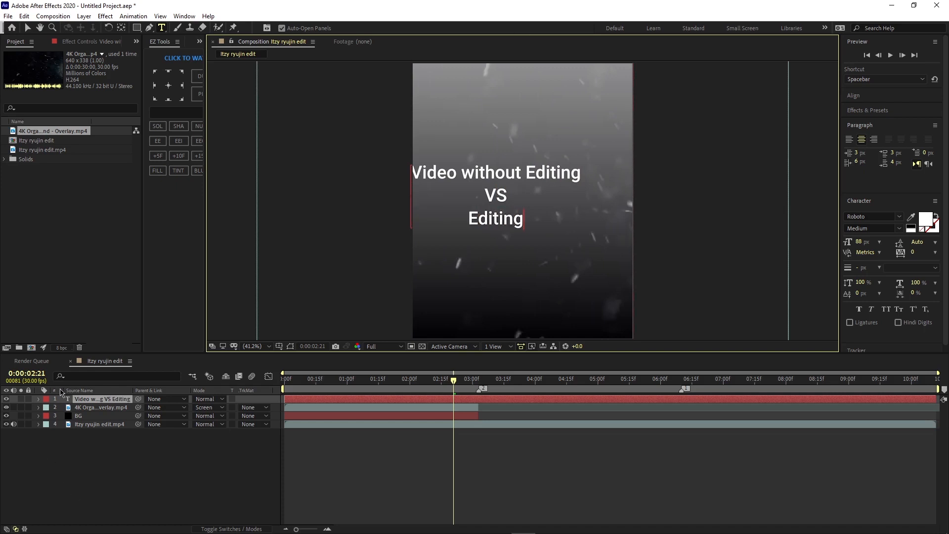
# Compare the title with the reference clip and insert "with" before "Editing" in the third line.
pyautogui.moveTo(99, 424); pyautogui.dragTo(103, 400)
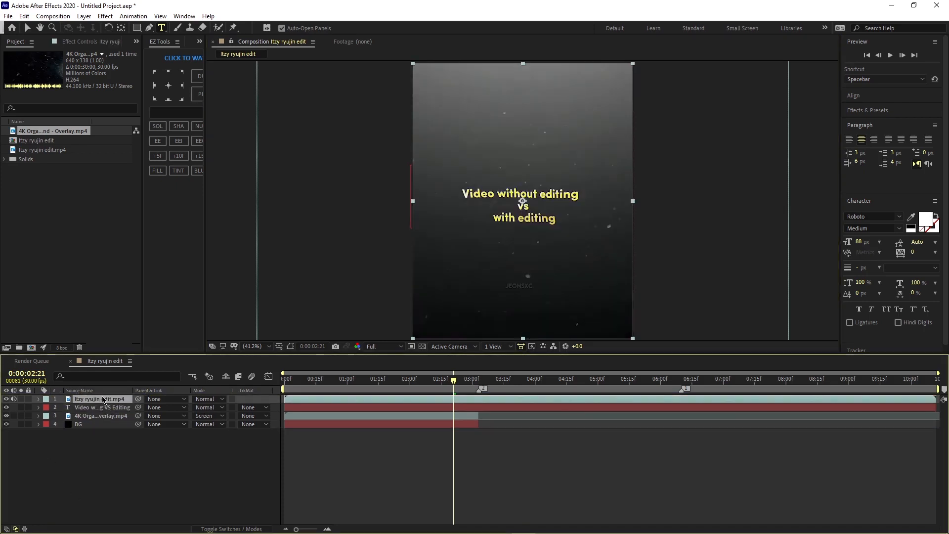
pyautogui.moveTo(103, 400); pyautogui.dragTo(106, 439)
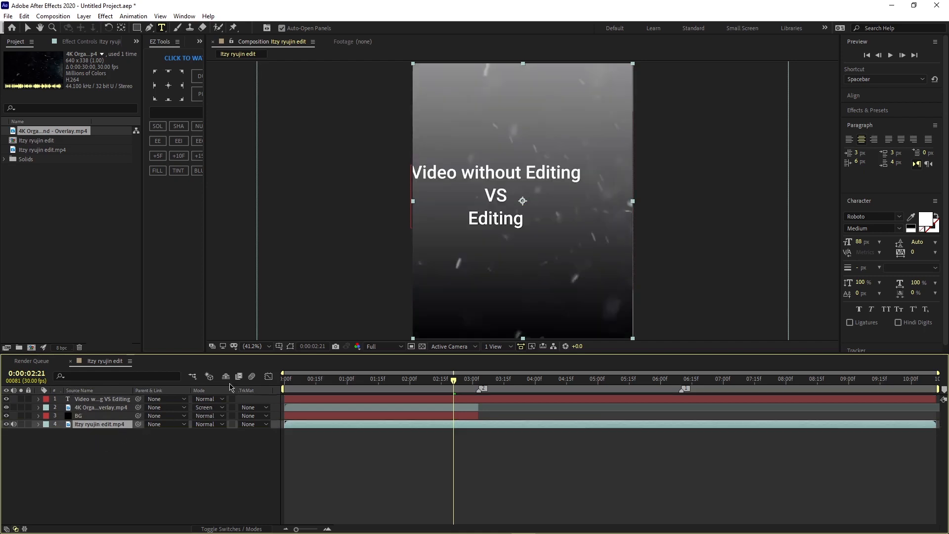
pyautogui.click(471, 218)
pyautogui.write('with')
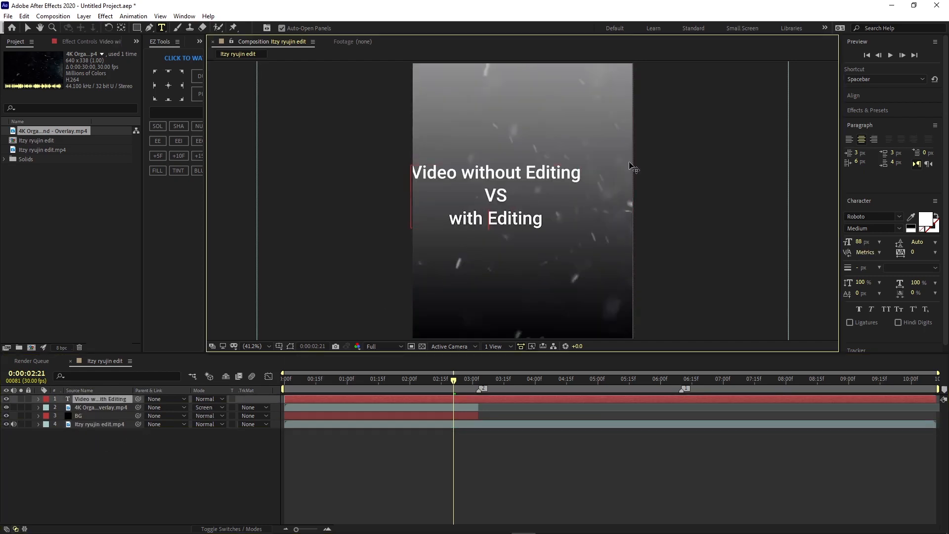
# Center the title text layer horizontally and vertically in the composition using Align.
pyautogui.hotkey('ctrl', 'a')
pyautogui.click(617, 469)
pyautogui.click(449, 399)
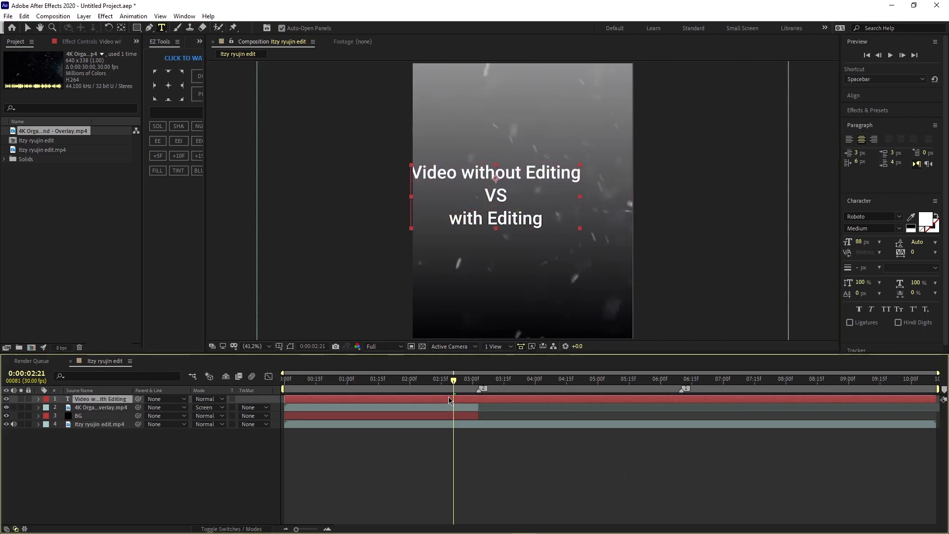
pyautogui.click(880, 121)
pyautogui.click(852, 97)
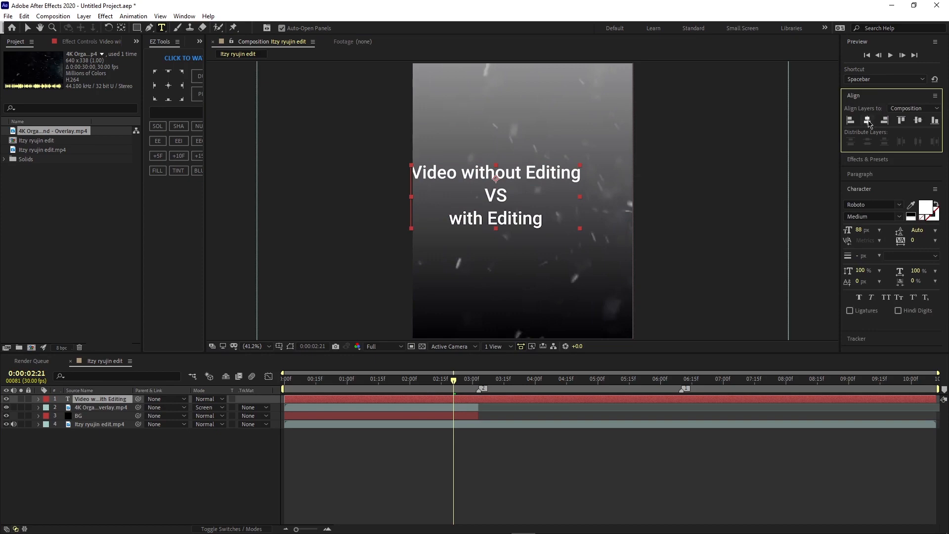
pyautogui.click(866, 120)
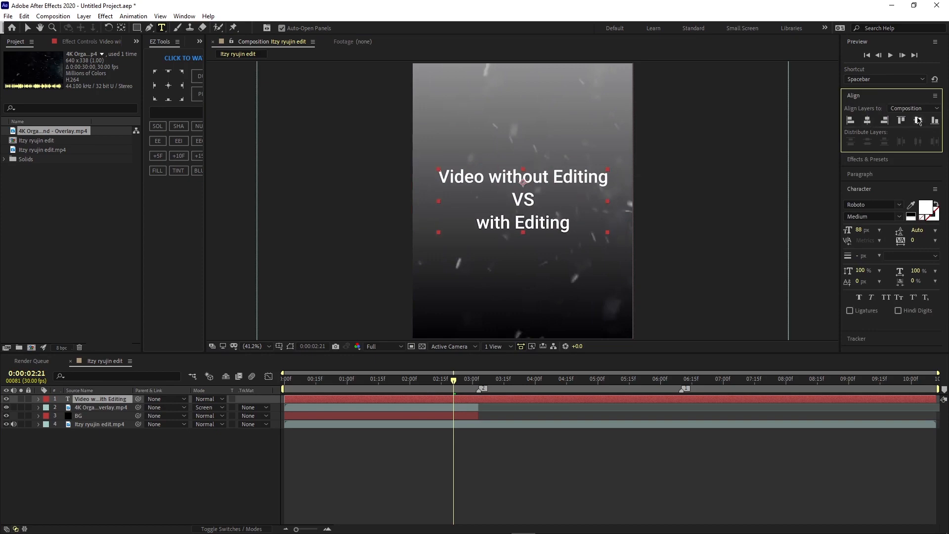
pyautogui.click(184, 16)
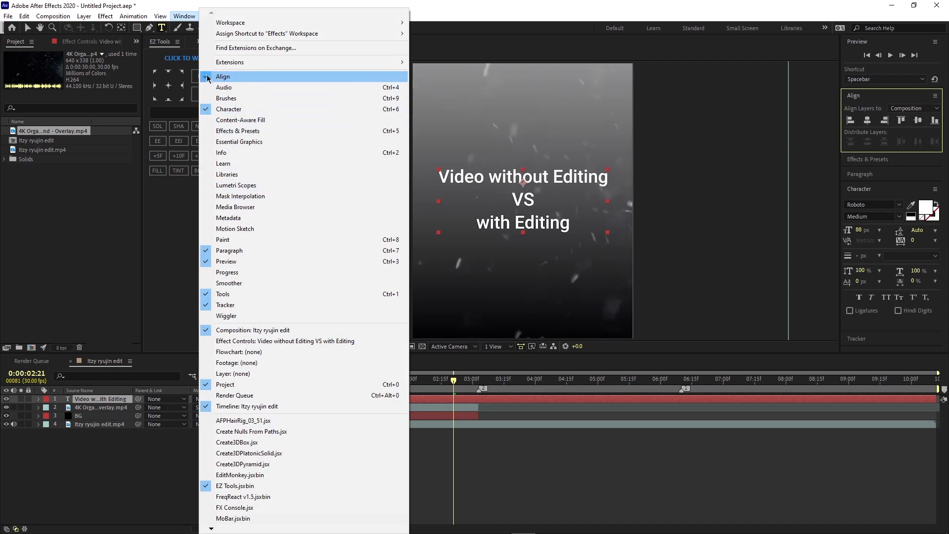
pyautogui.click(883, 101)
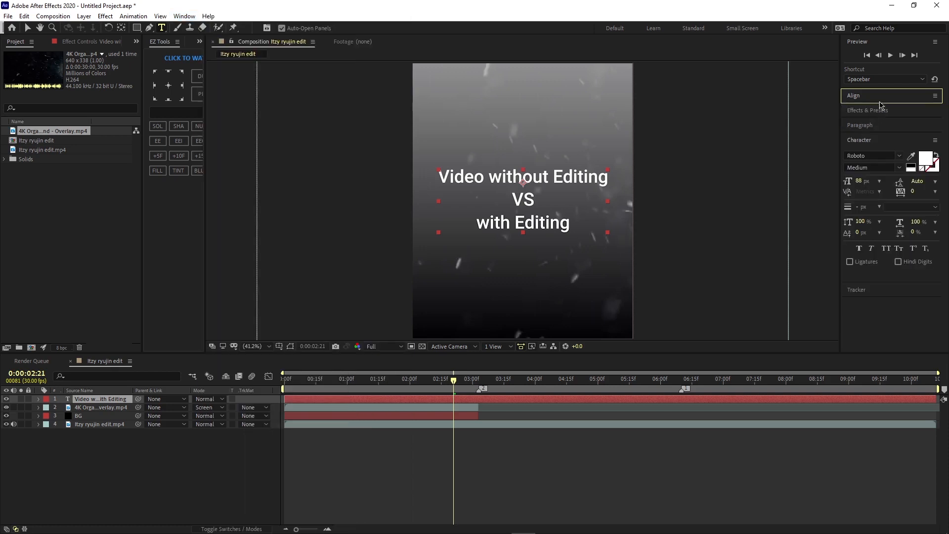
# Split the title layer at 0:00:03:03, delete the part after it, and preview the composition from the start.
pyautogui.moveTo(453, 380); pyautogui.dragTo(481, 383)
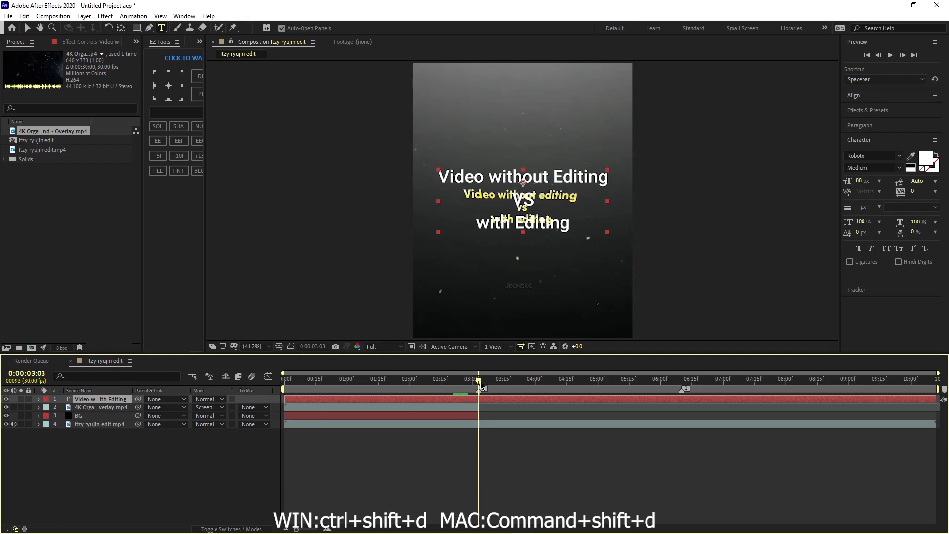
pyautogui.hotkey('ctrl', 'shift', 'd')
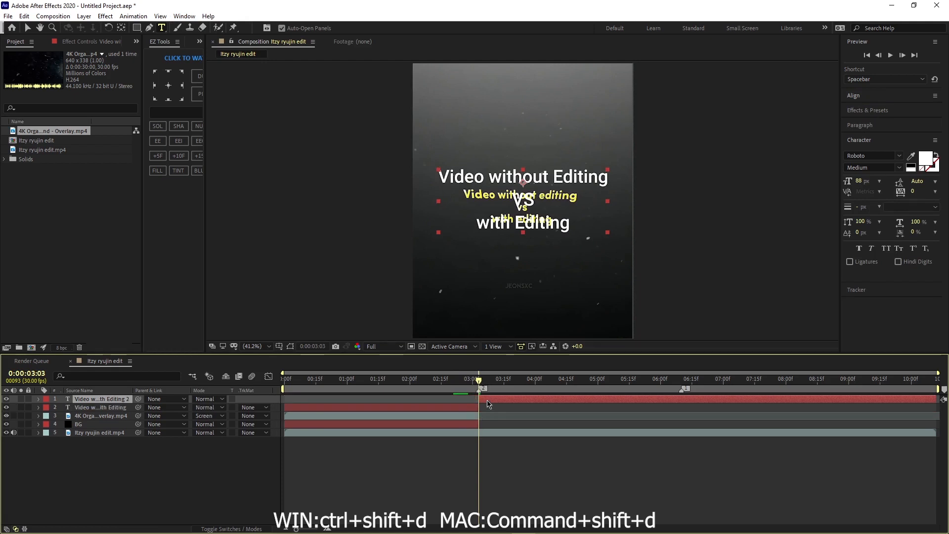
pyautogui.press('Delete')
pyautogui.moveTo(479, 382); pyautogui.dragTo(285, 390)
pyautogui.press('space')
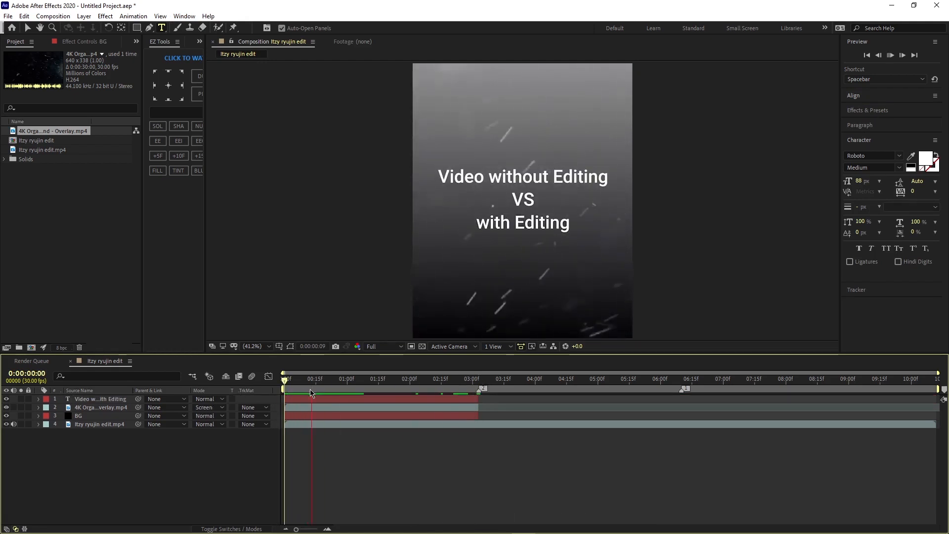
pyautogui.press('space')
# Check the title's start in the reference clip, split the title layer at 0:00:00:12, and delete the part before it.
pyautogui.moveTo(95, 428); pyautogui.dragTo(94, 397)
pyautogui.moveTo(286, 382); pyautogui.dragTo(310, 403)
pyautogui.moveTo(98, 399); pyautogui.dragTo(83, 439)
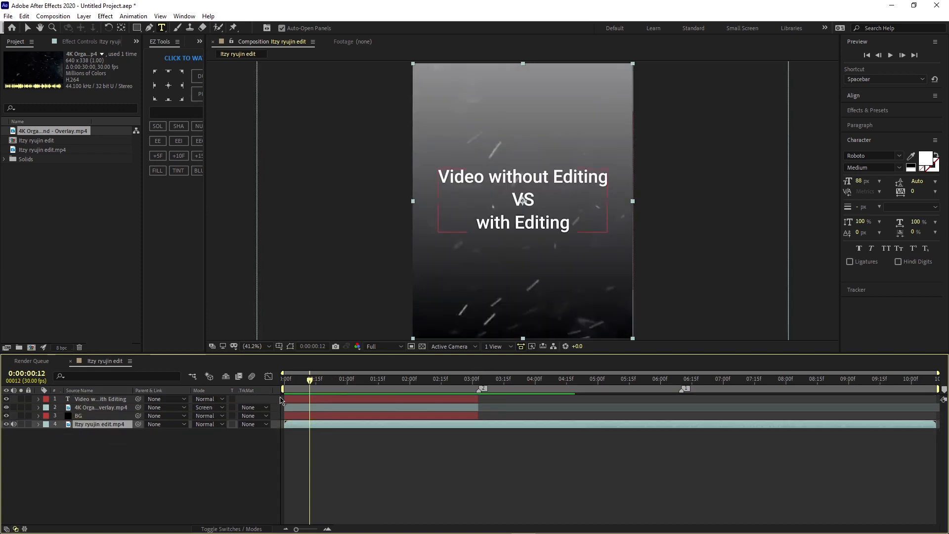
pyautogui.click(292, 400)
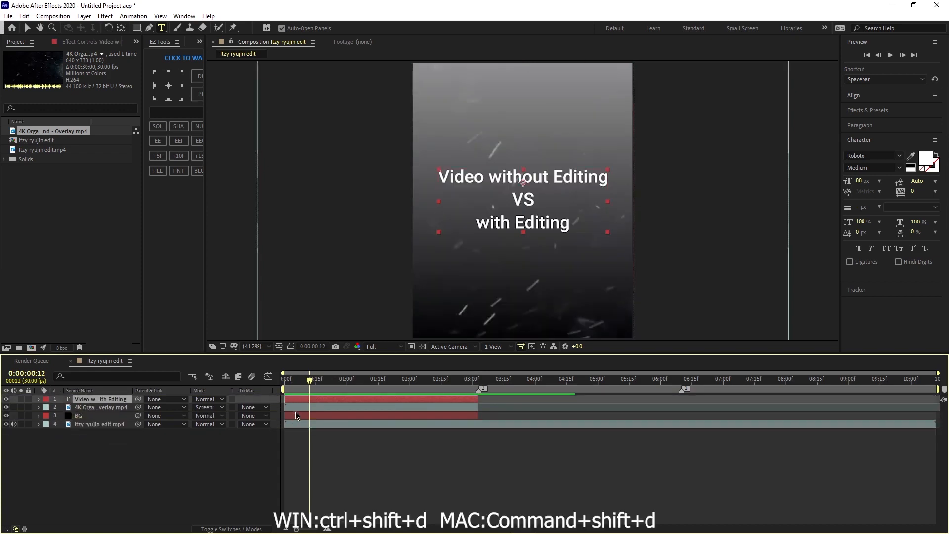
pyautogui.hotkey('ctrl', 'shift', 'd')
pyautogui.press('Delete')
# Select the trimmed title layer and search the effects and presets for "fade up".
pyautogui.click(330, 399)
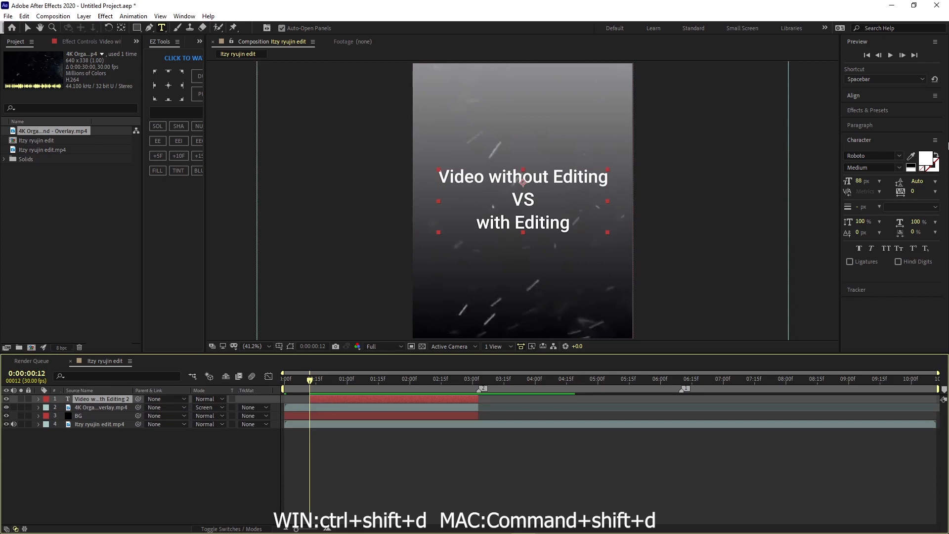
pyautogui.click(869, 112)
pyautogui.click(935, 123)
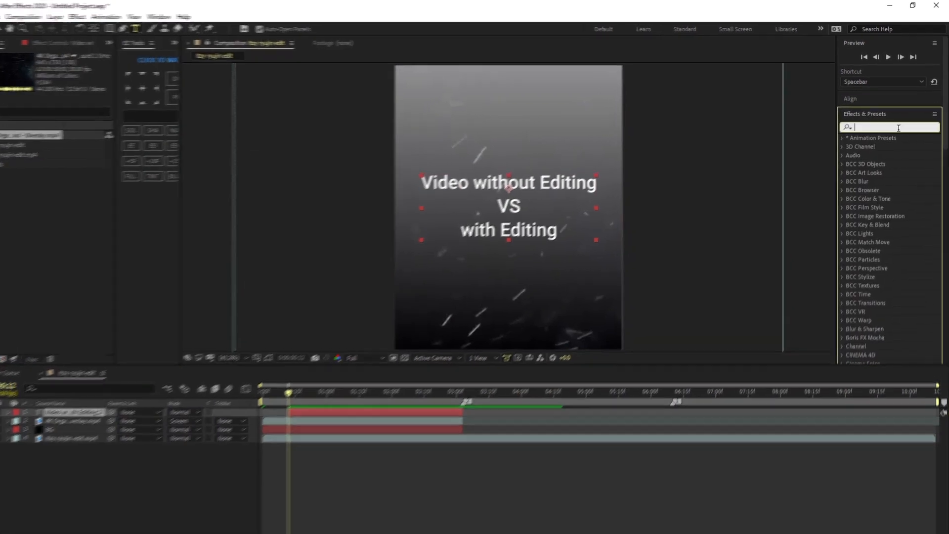
pyautogui.write('fade ')
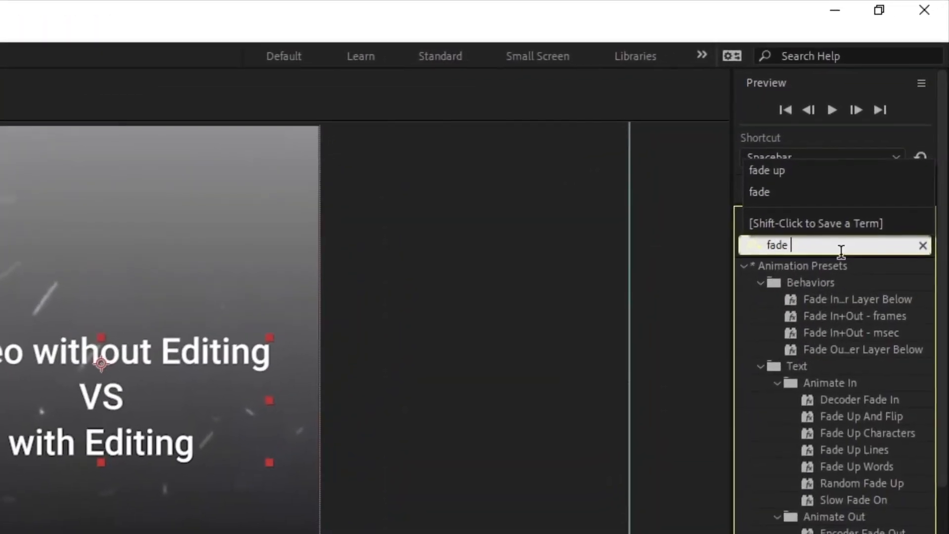
pyautogui.write('up')
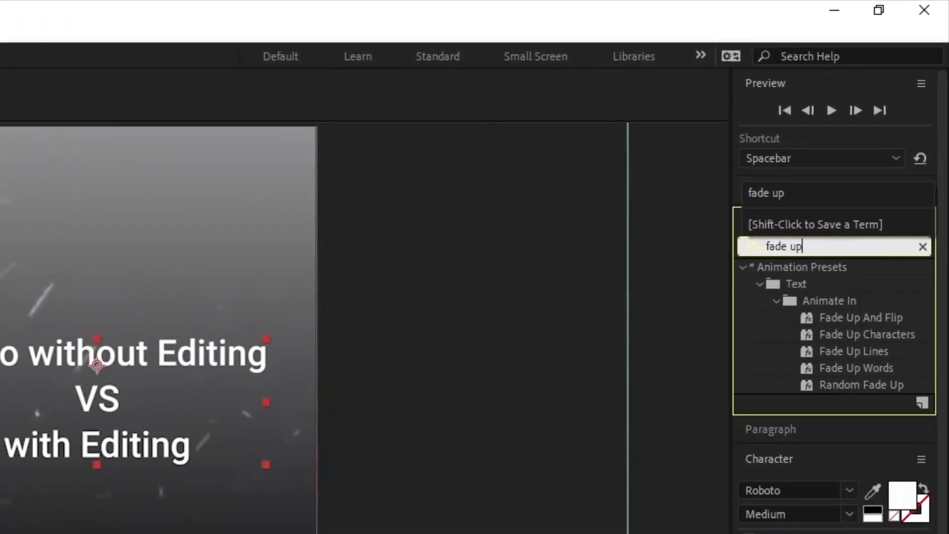
# Try the Fade Up Characters preset on the title layer, preview it, and undo it.
pyautogui.click(860, 334)
pyautogui.moveTo(860, 334); pyautogui.dragTo(330, 399)
pyautogui.press('space')
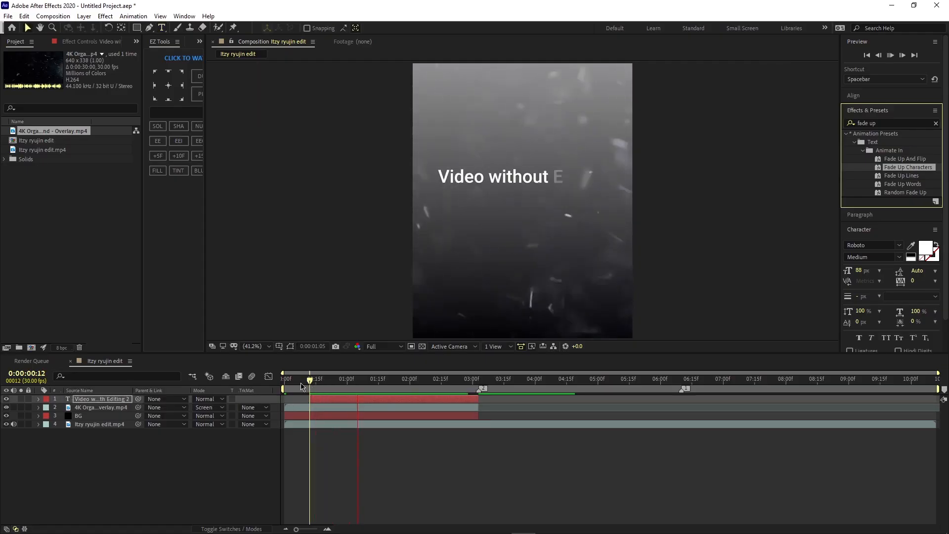
pyautogui.press('space')
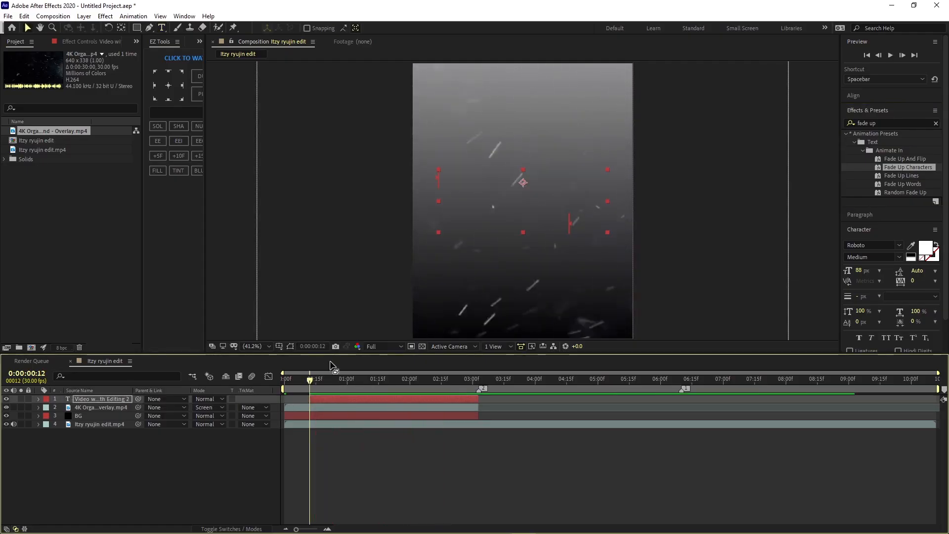
pyautogui.hotkey('ctrl', 'z')
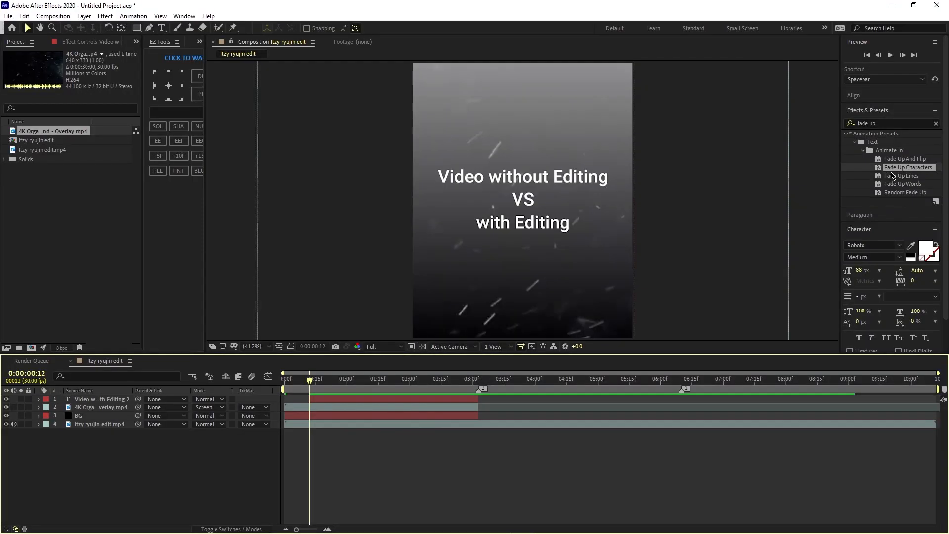
# Apply the Fade Up Words preset to the title layer at 0:00:00:12, preview it, and compare it with the reference clip.
pyautogui.moveTo(890, 184); pyautogui.dragTo(345, 399)
pyautogui.press('space')
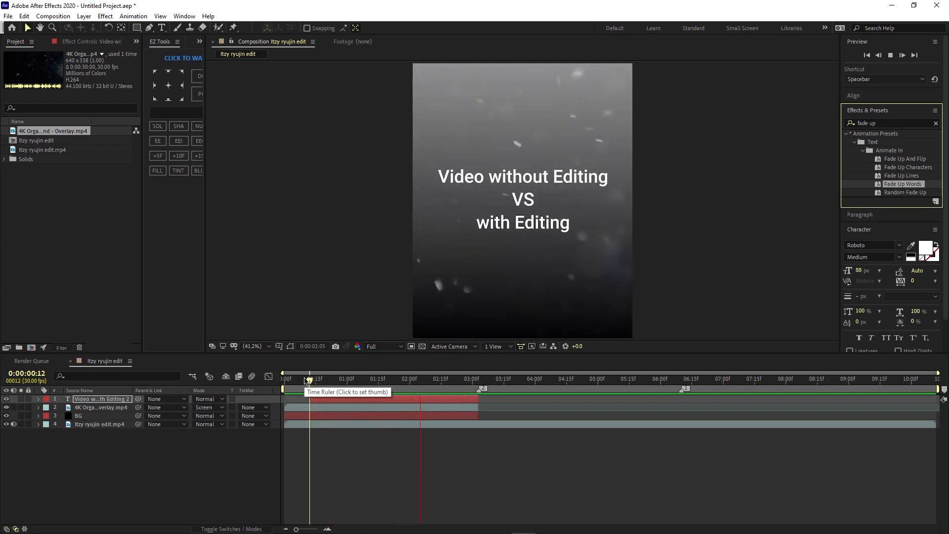
pyautogui.click(303, 380)
pyautogui.click(85, 424)
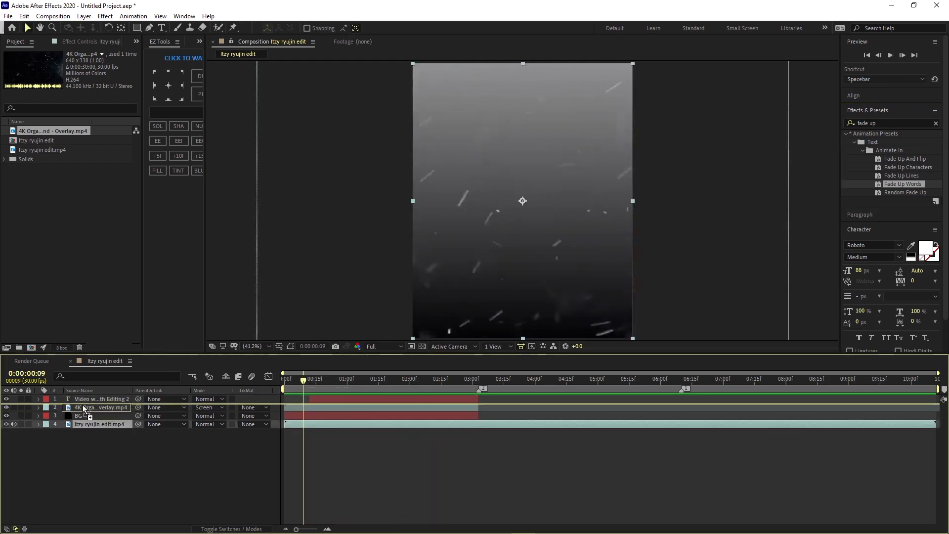
pyautogui.moveTo(303, 391); pyautogui.dragTo(407, 396)
# Select all the text of the title layer and change its font to Nexa Bold from the favourite fonts.
pyautogui.doubleClick(349, 399)
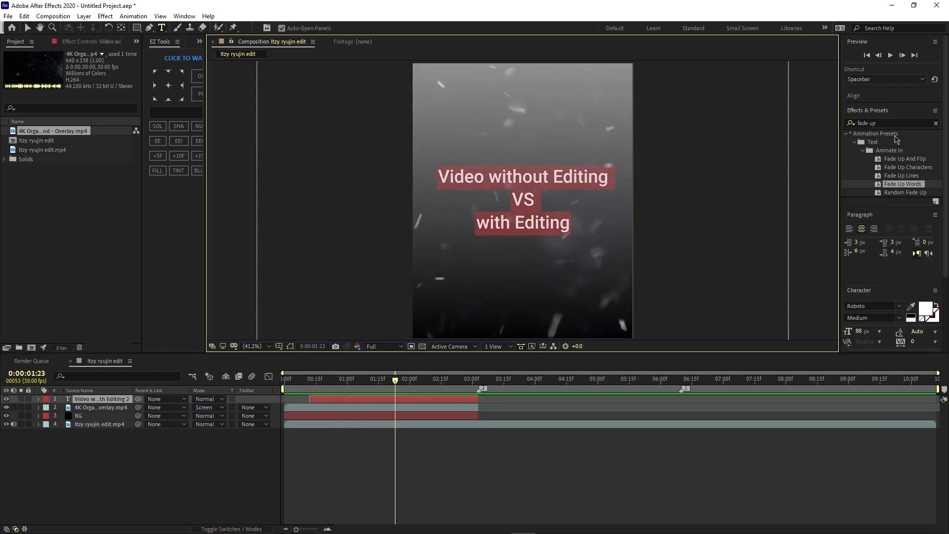
pyautogui.click(900, 112)
pyautogui.doubleClick(409, 398)
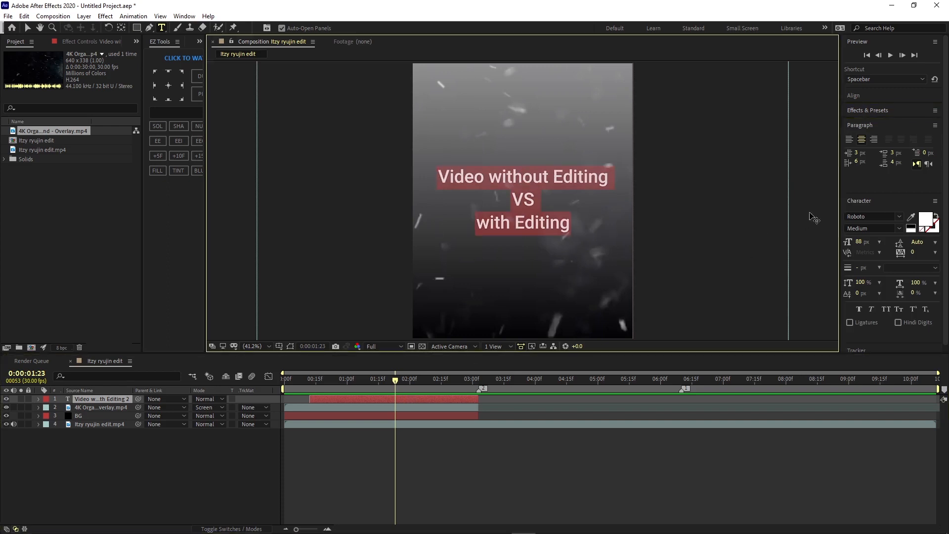
pyautogui.click(899, 217)
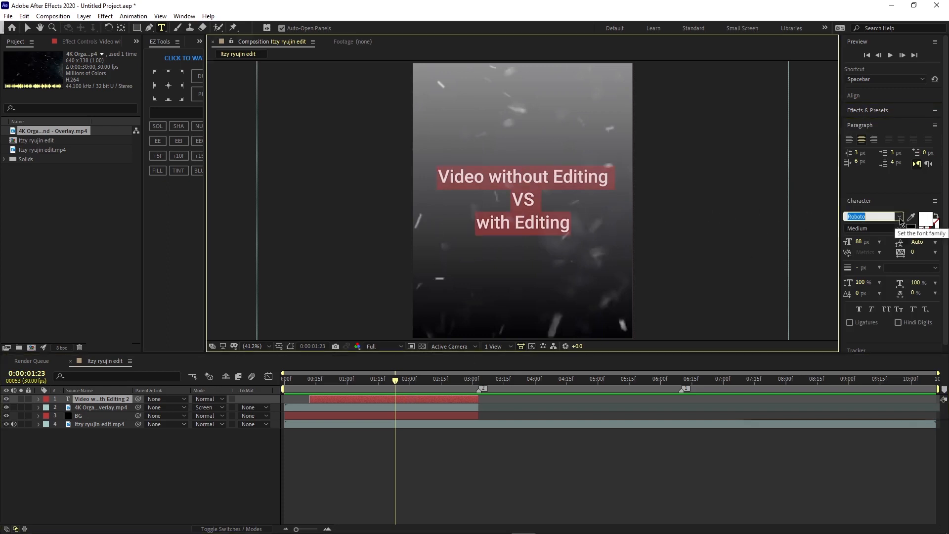
pyautogui.click(876, 267)
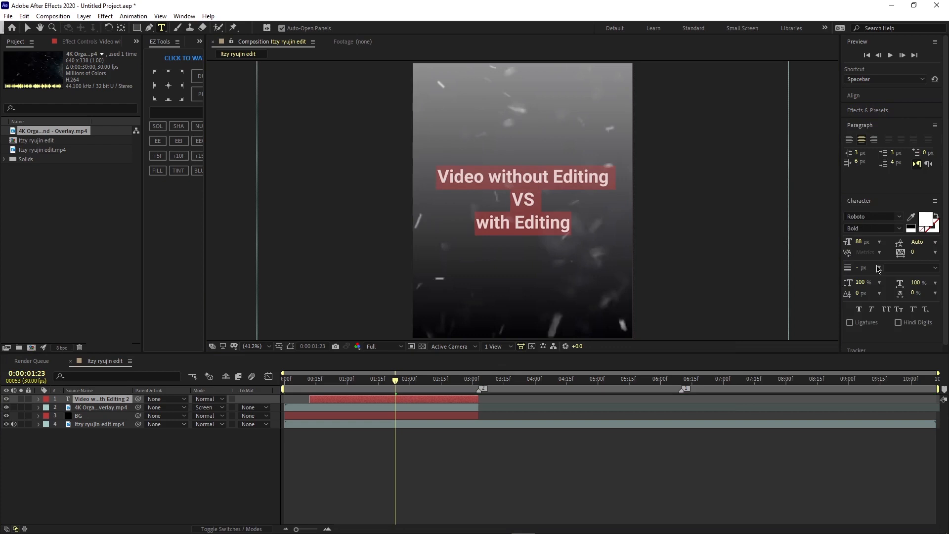
pyautogui.click(900, 218)
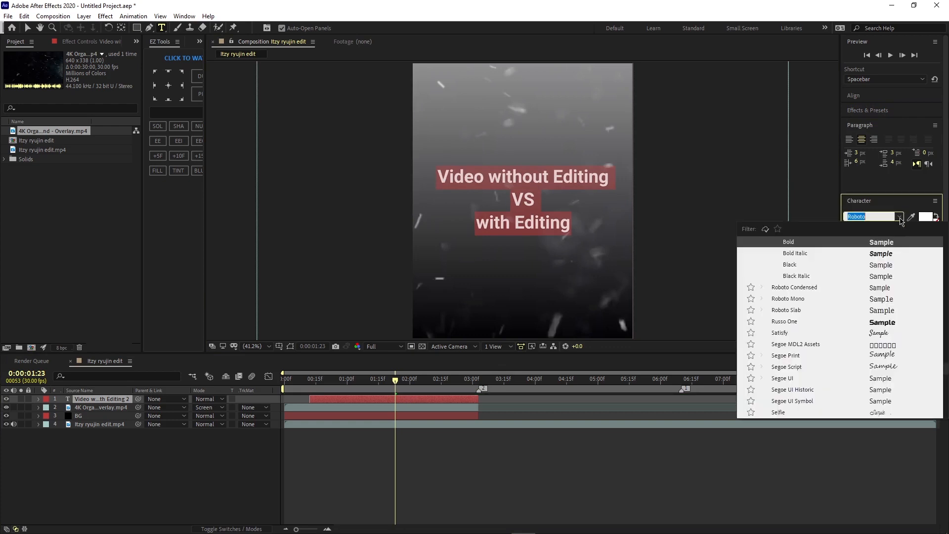
pyautogui.click(778, 228)
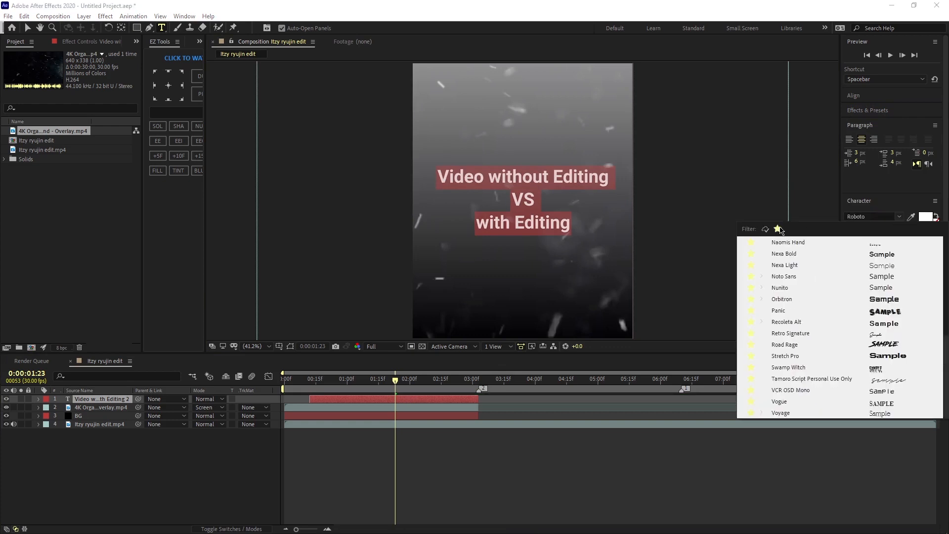
pyautogui.click(882, 254)
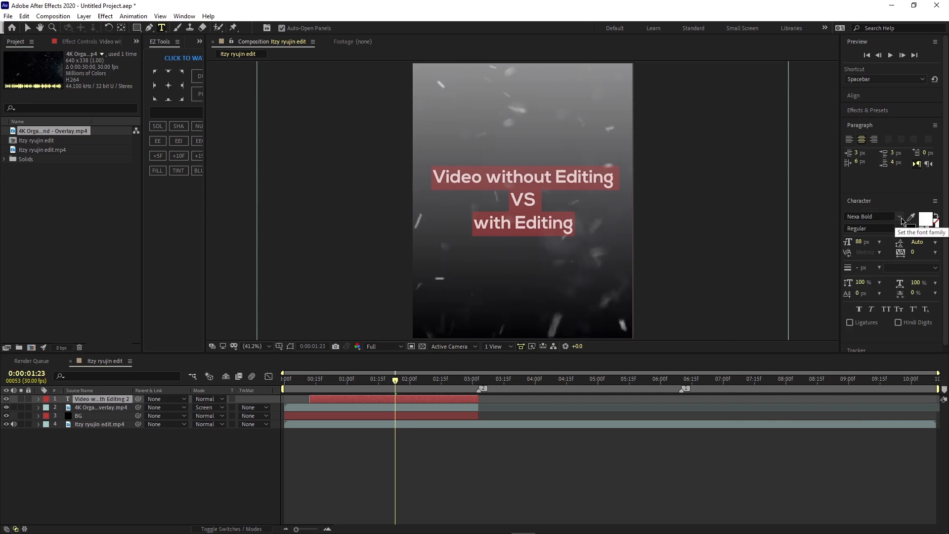
# Browse the full, unfiltered font list for an alternative title font and leave it without picking another.
pyautogui.click(901, 219)
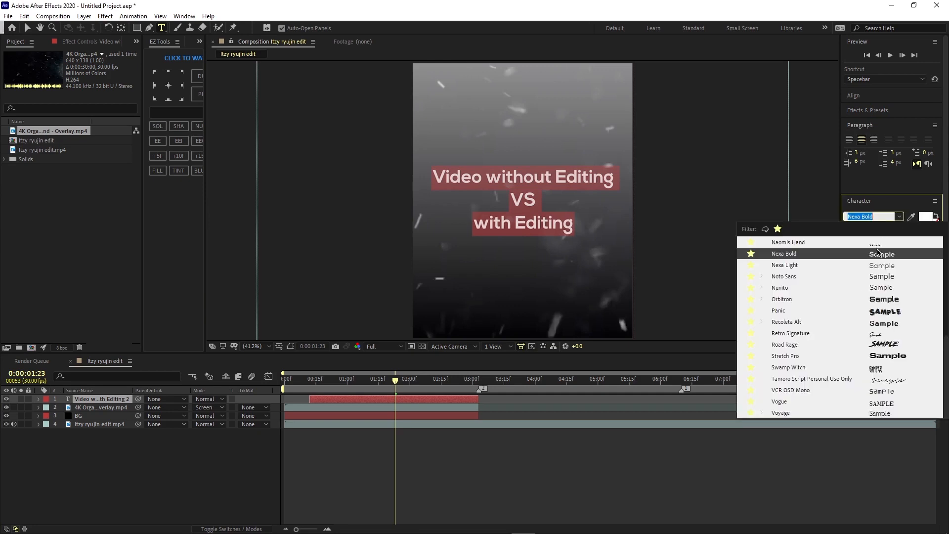
pyautogui.click(778, 229)
pyautogui.scroll(-3, 813, 287)
pyautogui.scroll(-3, 863, 356)
pyautogui.scroll(1, 867, 268)
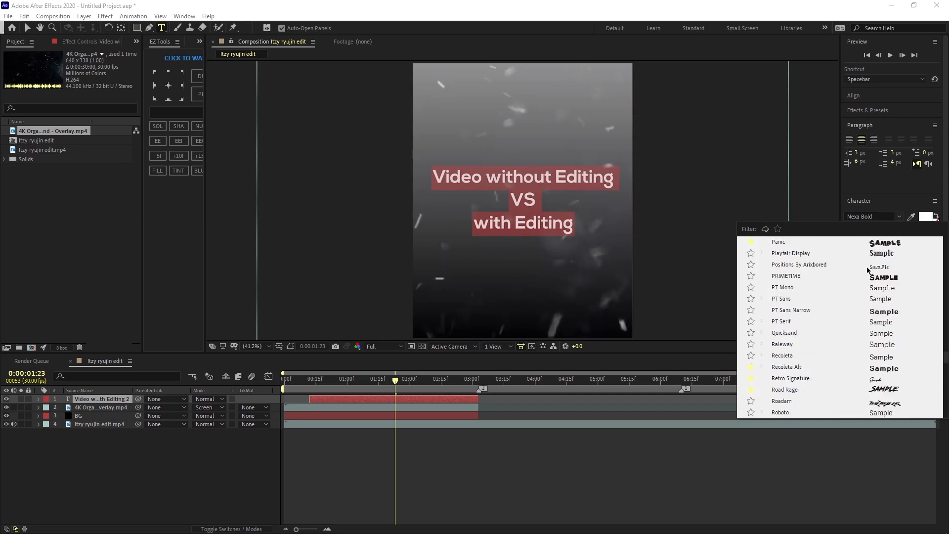
pyautogui.scroll(-1, 870, 280)
pyautogui.scroll(-20, 871, 280)
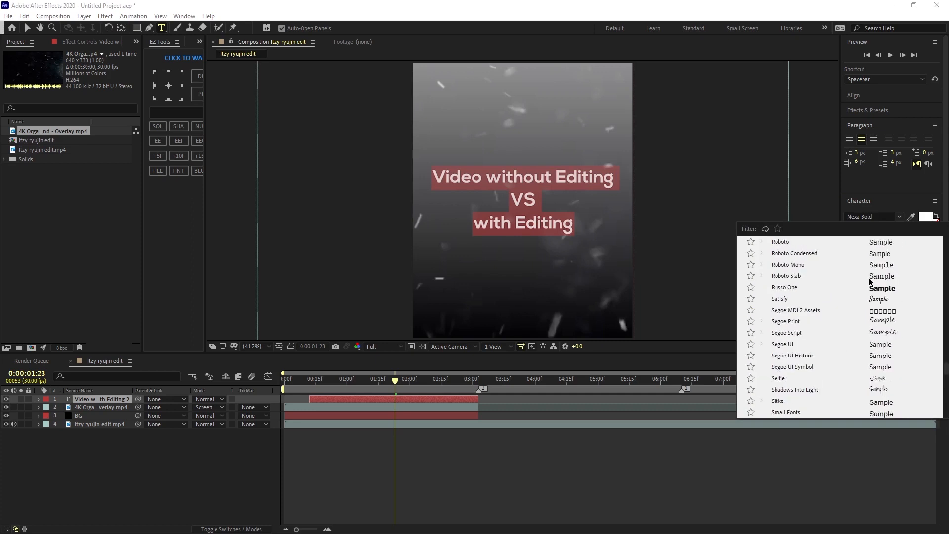
pyautogui.scroll(-15, 858, 370)
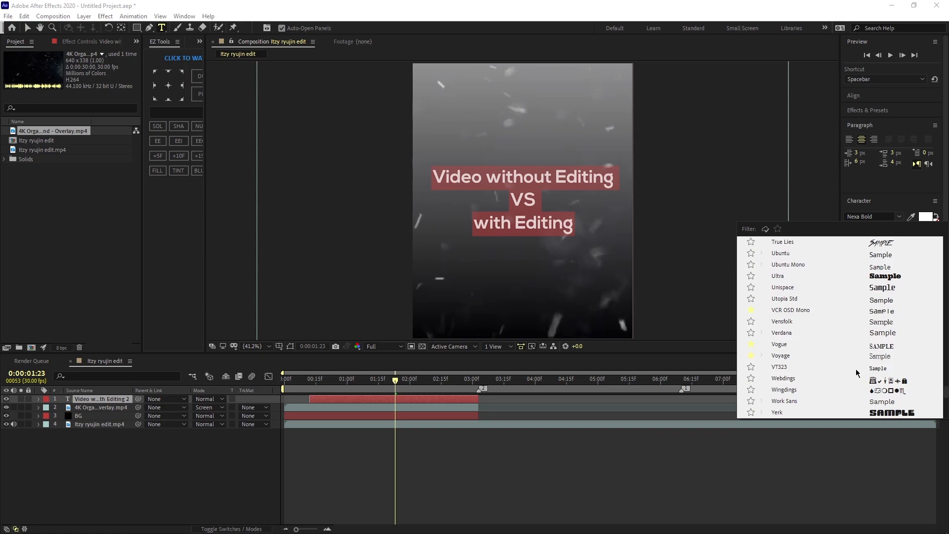
pyautogui.click(602, 434)
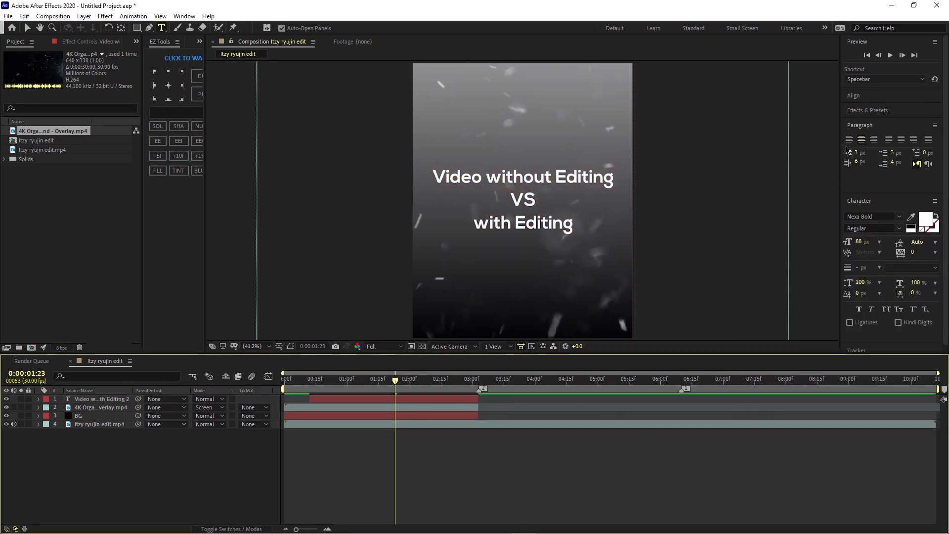
# Replace the effects and presets search term with "s_" to list the Sapphire effects.
pyautogui.click(886, 113)
pyautogui.moveTo(884, 123); pyautogui.dragTo(785, 110)
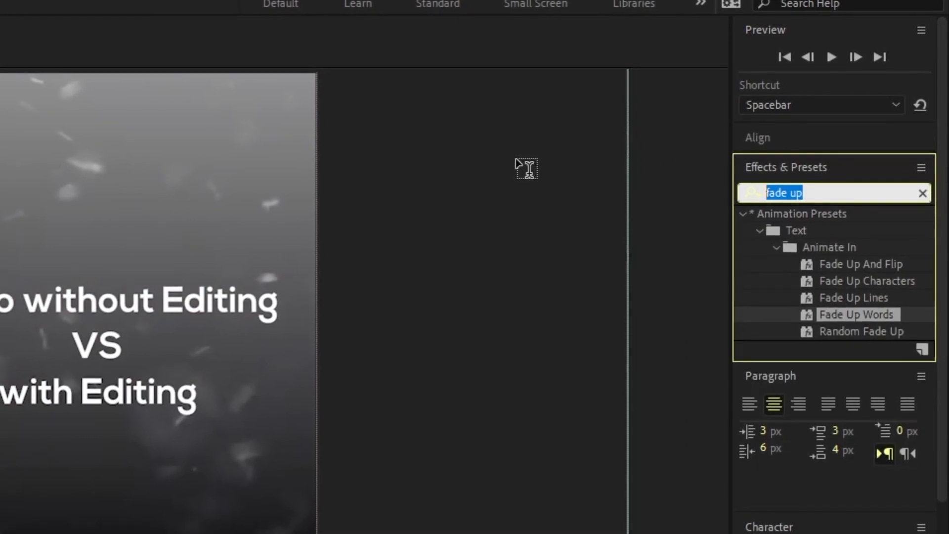
pyautogui.write('s_')
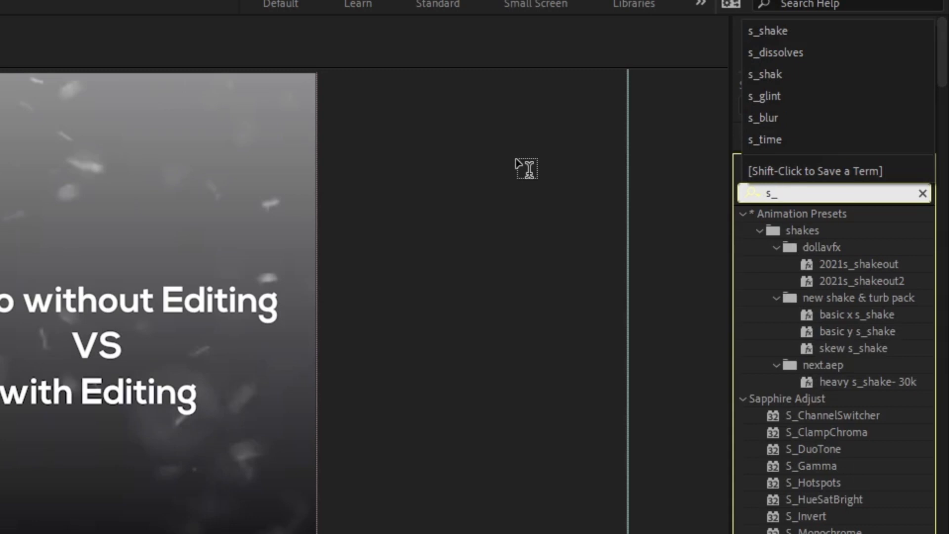
# Try narrowing the effects search with "s_refl" and "s_flu", and return it to "s_".
pyautogui.write('refl')
pyautogui.press('BackSpace')
pyautogui.press('BackSpace')
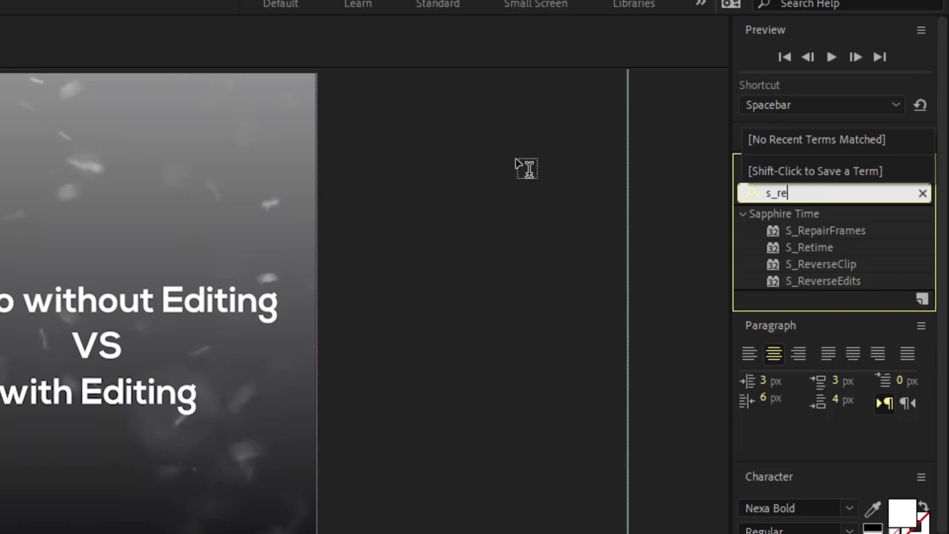
pyautogui.press('BackSpace')
pyautogui.press('BackSpace')
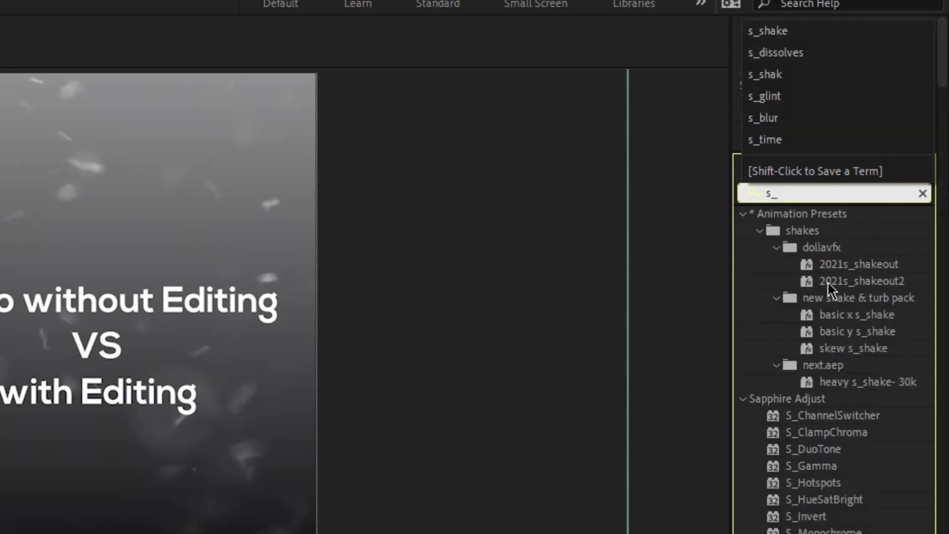
pyautogui.write('flu')
pyautogui.press('BackSpace')
pyautogui.press('BackSpace')
pyautogui.press('BackSpace')
pyautogui.click(886, 316)
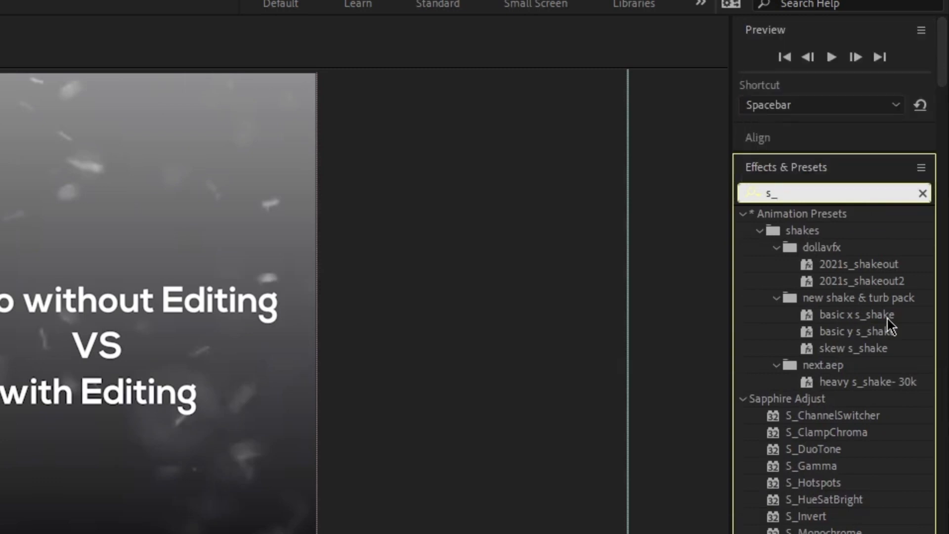
pyautogui.write('fl')
pyautogui.press('BackSpace')
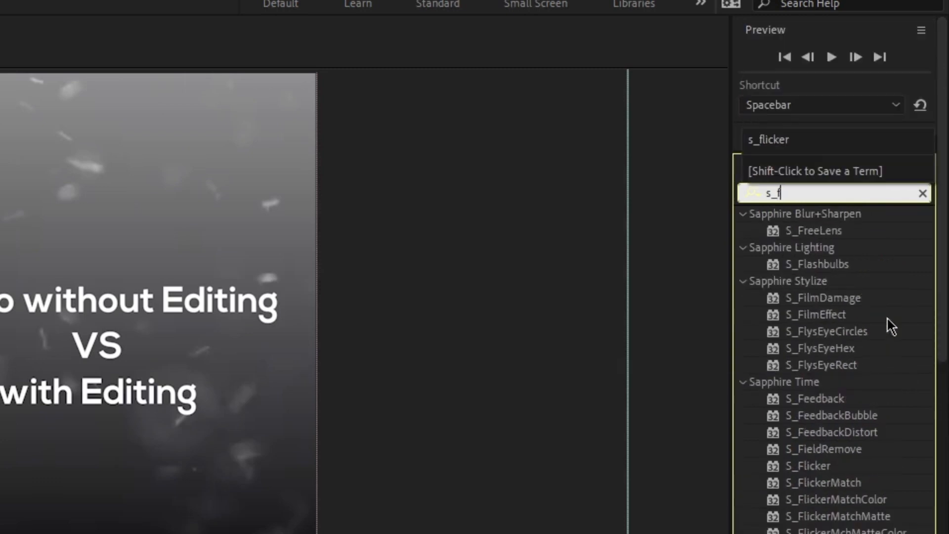
pyautogui.press('BackSpace')
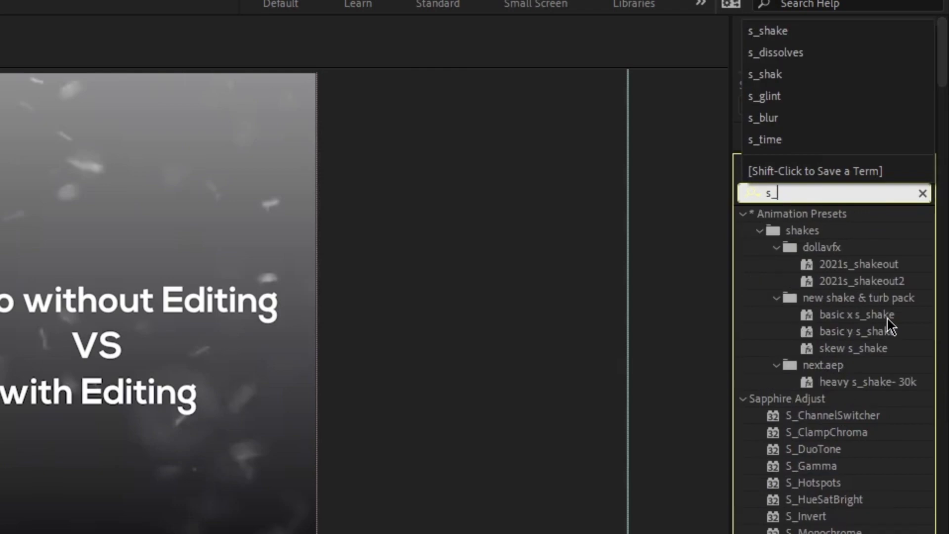
# Apply the Sapphire Render effect S_TextureFlux to the title layer and collapse the effects list.
pyautogui.scroll(-10, 833, 407)
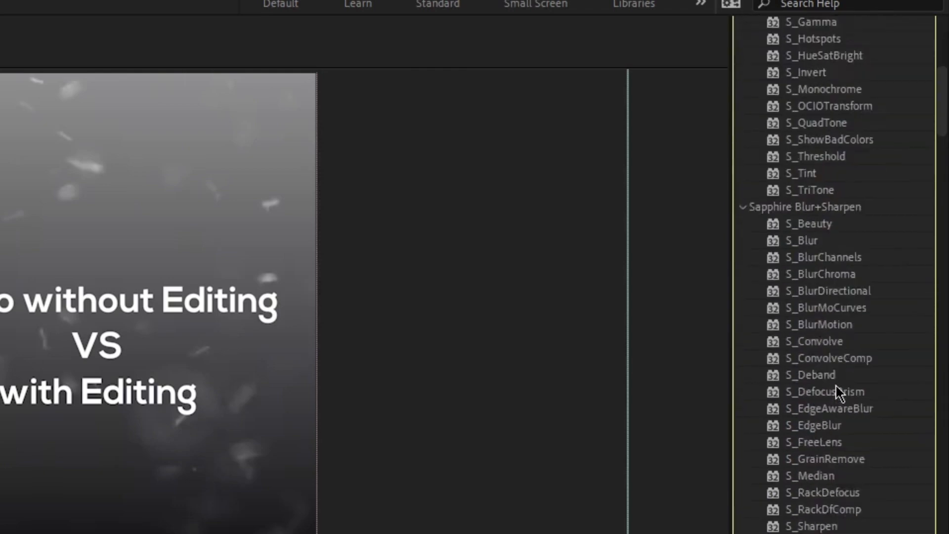
pyautogui.scroll(-7, 836, 384)
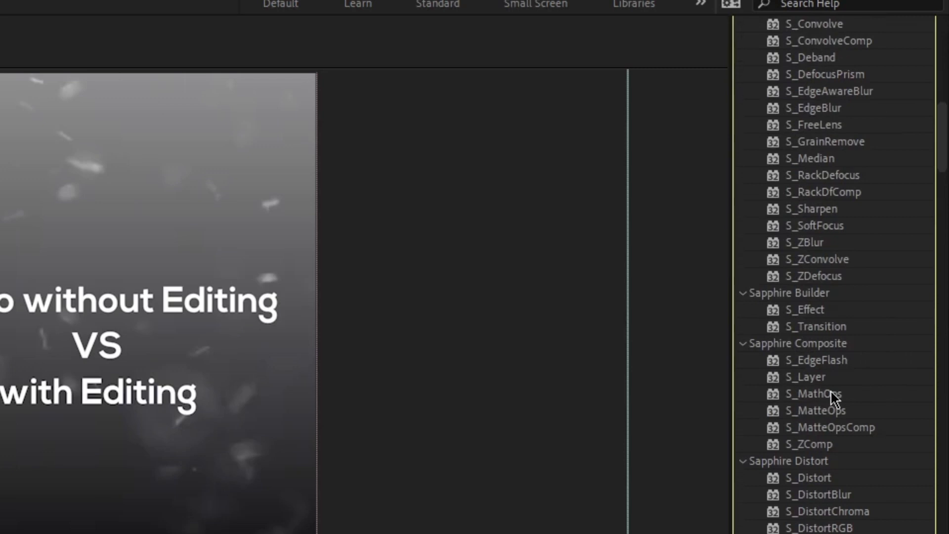
pyautogui.scroll(-5, 824, 506)
pyautogui.scroll(-3, 813, 434)
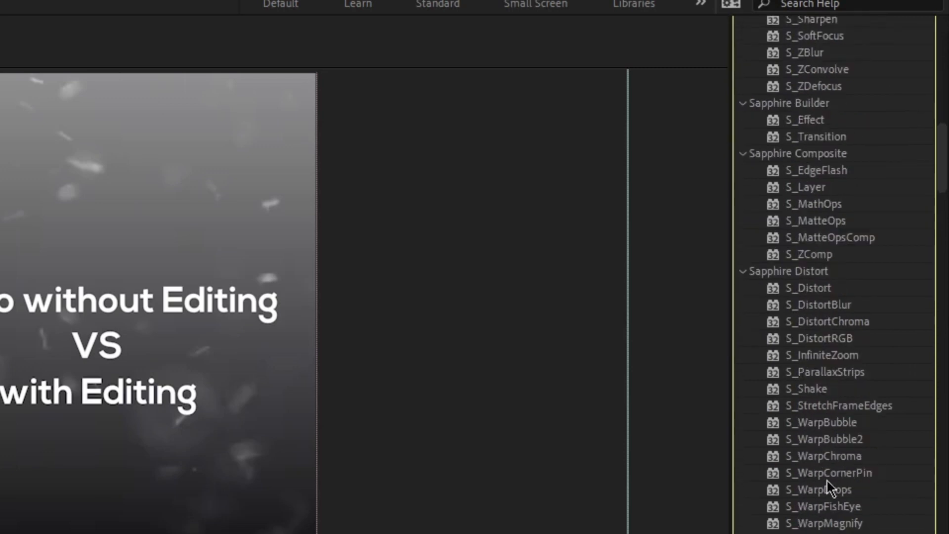
pyautogui.scroll(-8, 835, 274)
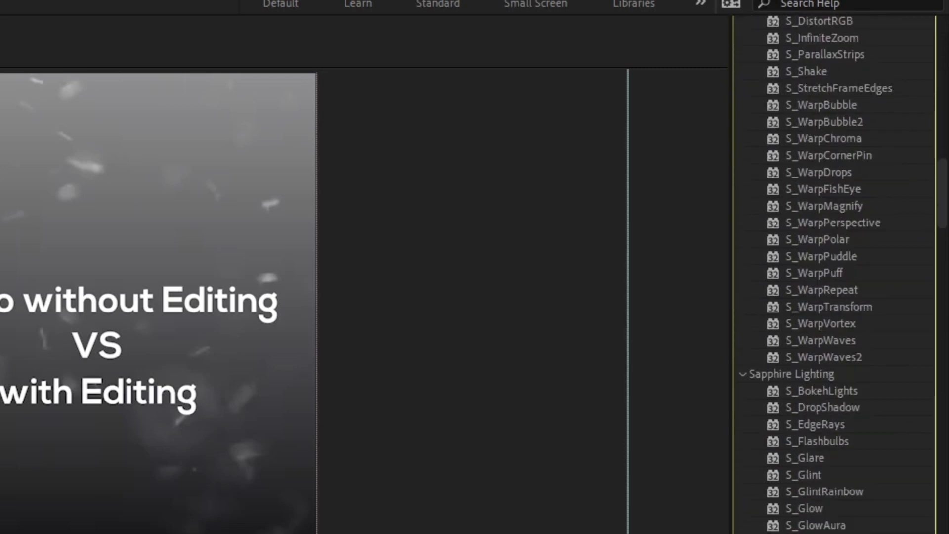
pyautogui.scroll(-12, 808, 482)
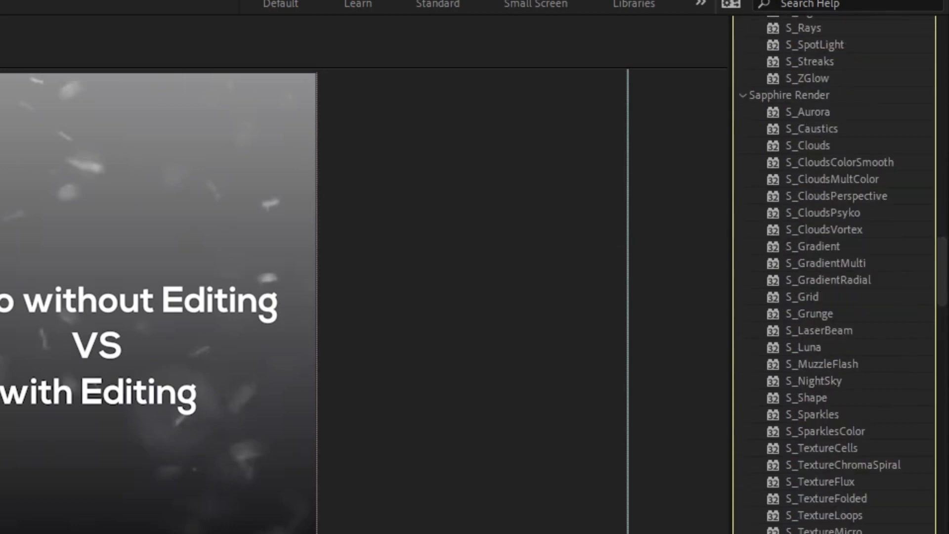
pyautogui.click(837, 481)
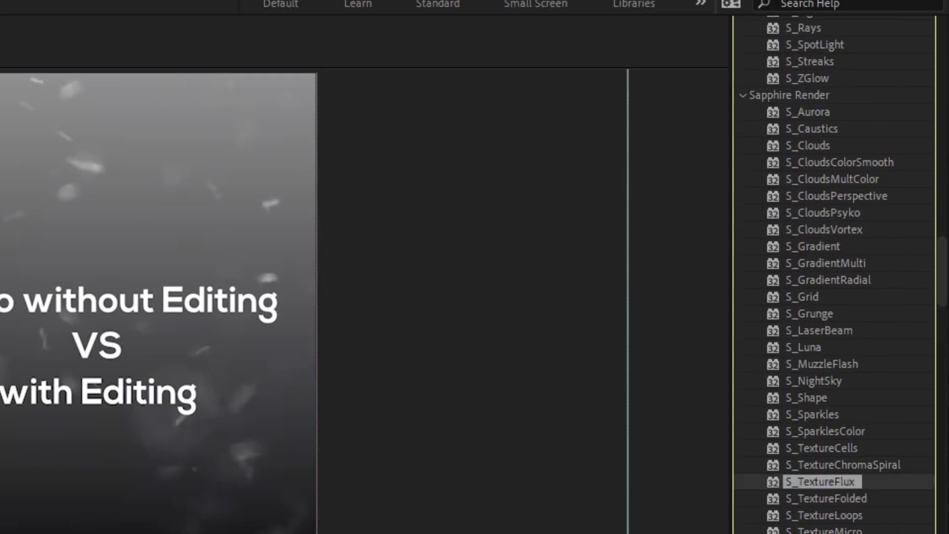
pyautogui.moveTo(823, 481); pyautogui.dragTo(377, 399)
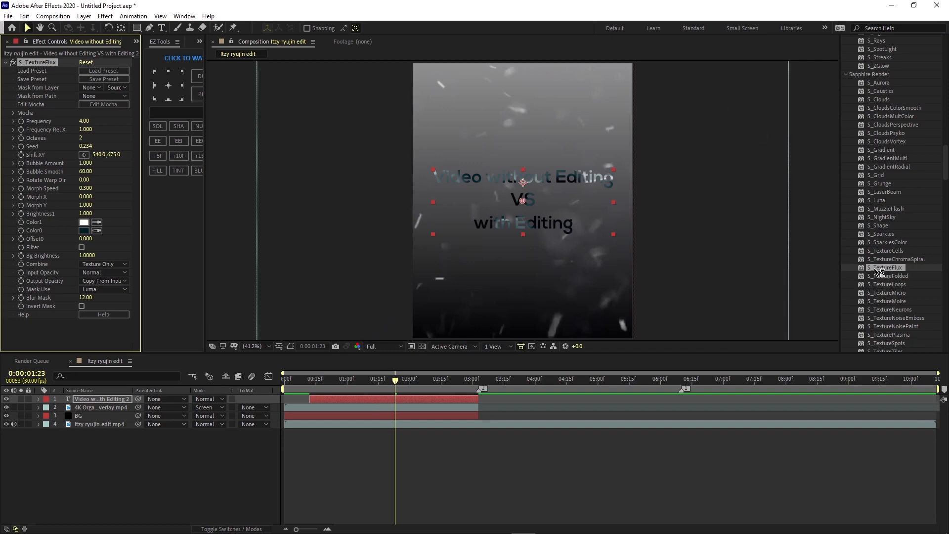
pyautogui.scroll(15, 890, 232)
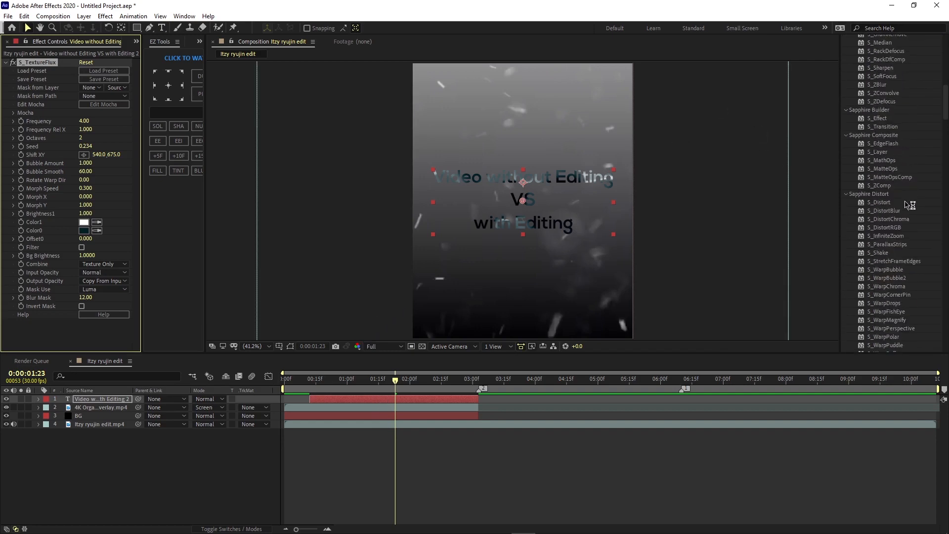
pyautogui.scroll(8, 912, 188)
pyautogui.click(900, 85)
pyautogui.click(907, 80)
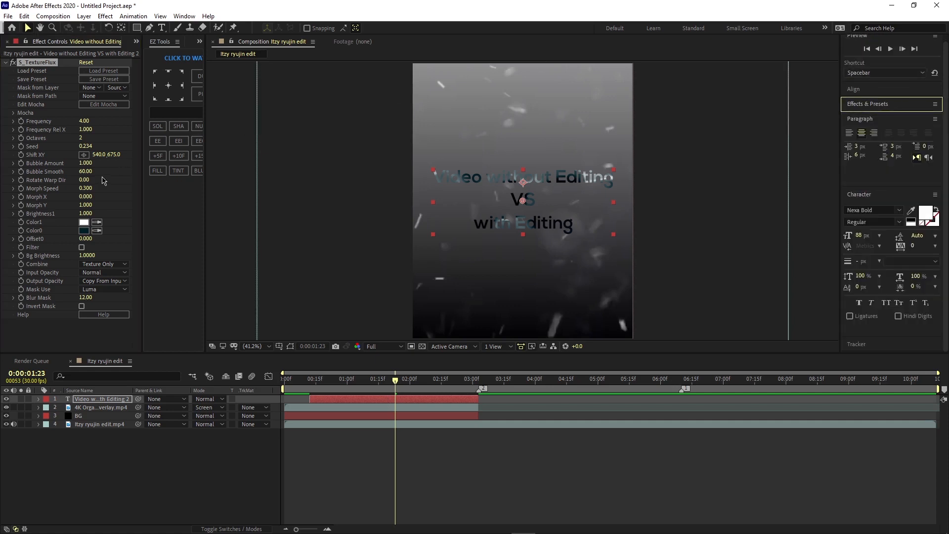
pyautogui.click(84, 223)
pyautogui.moveTo(96, 112); pyautogui.dragTo(140, 73)
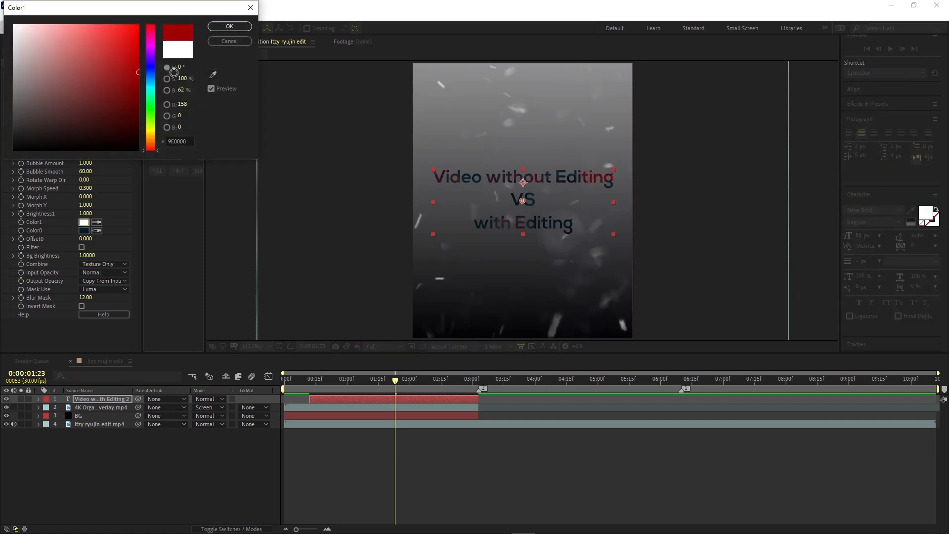
pyautogui.click(229, 41)
# Set Color0 of the title's S_TextureFlux effect to a muted magenta and preview the composition from the start.
pyautogui.click(84, 230)
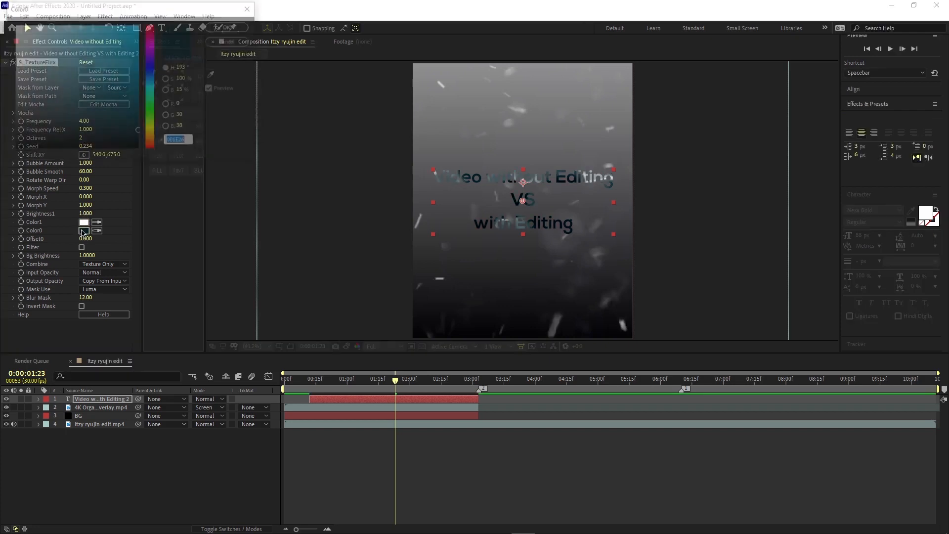
pyautogui.moveTo(91, 94); pyautogui.dragTo(139, 27)
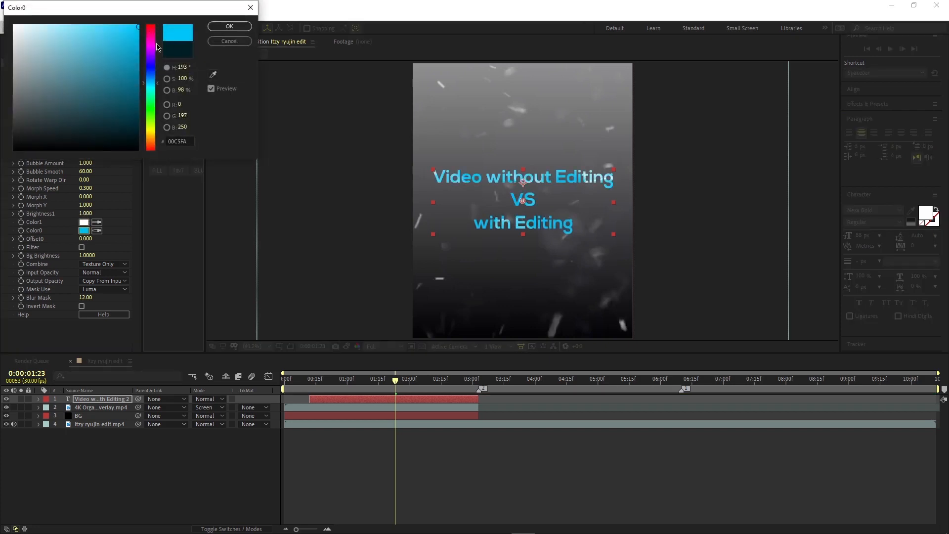
pyautogui.click(150, 40)
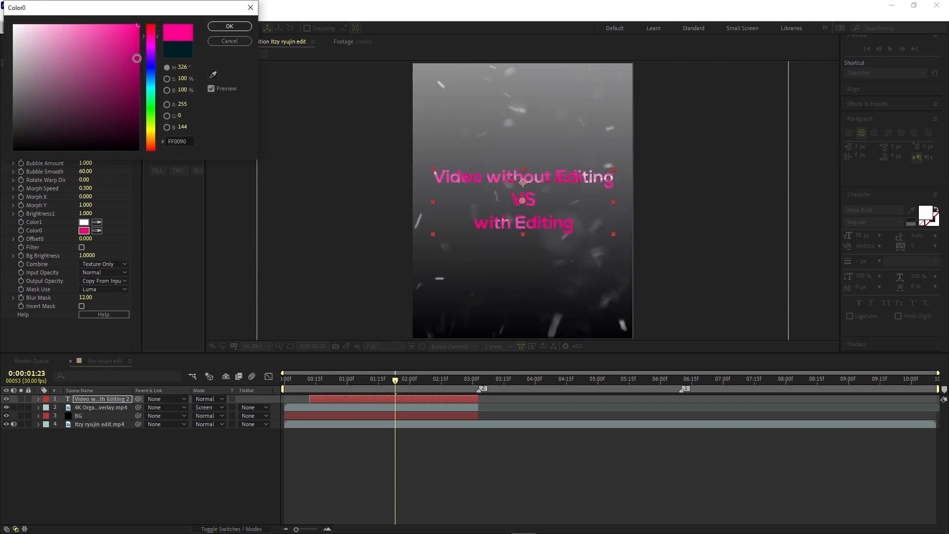
pyautogui.moveTo(154, 43); pyautogui.dragTo(155, 31)
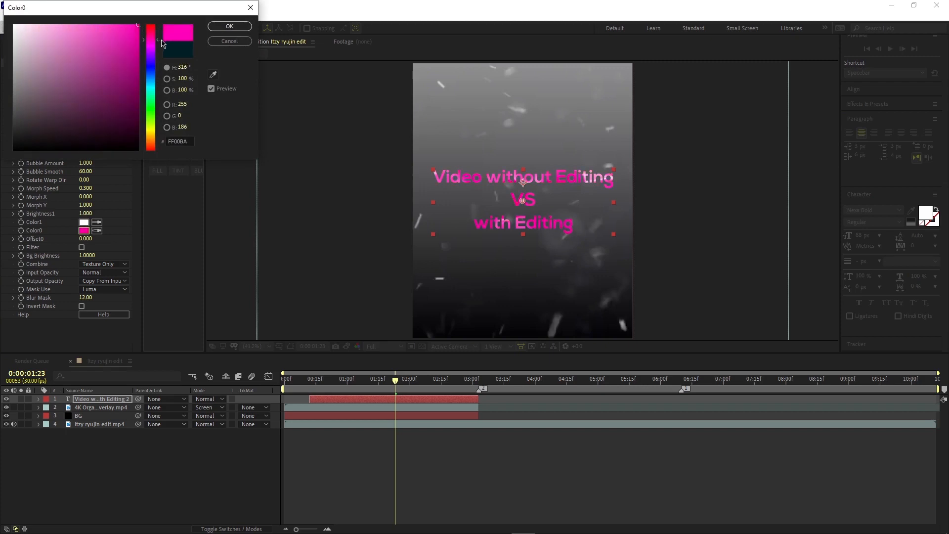
pyautogui.moveTo(100, 44)
pyautogui.mouseDown()
pyautogui.moveTo(116, 63)
pyautogui.moveTo(95, 54)
pyautogui.mouseUp()
pyautogui.click(230, 26)
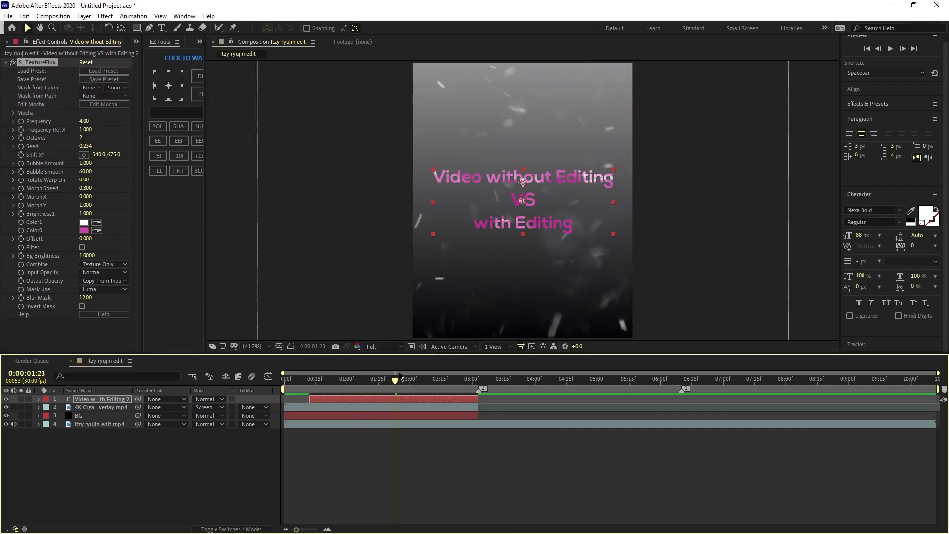
pyautogui.press('space')
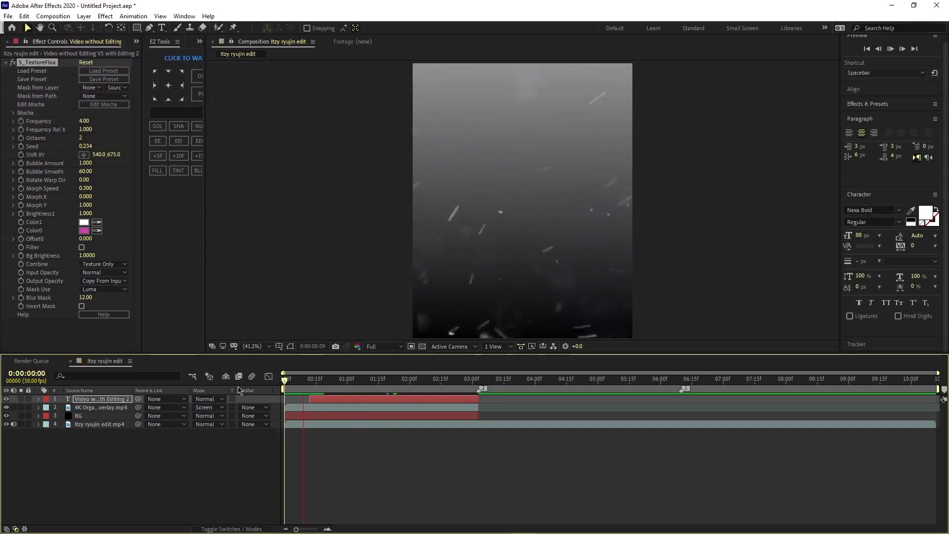
# Move the reference clip above all layers to compare its title animation, and return it beneath the BG layer.
pyautogui.press('space')
pyautogui.press('space')
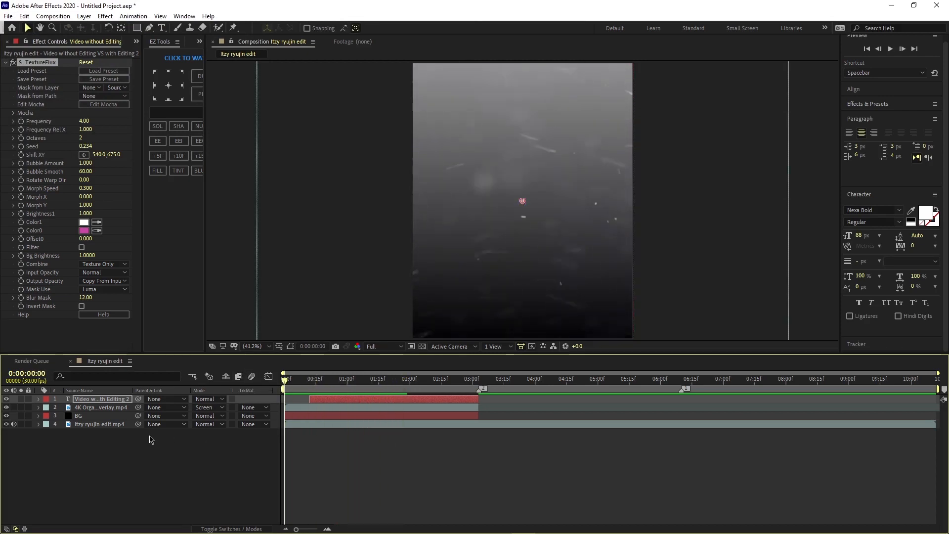
pyautogui.moveTo(93, 424); pyautogui.dragTo(109, 401)
pyautogui.press('space')
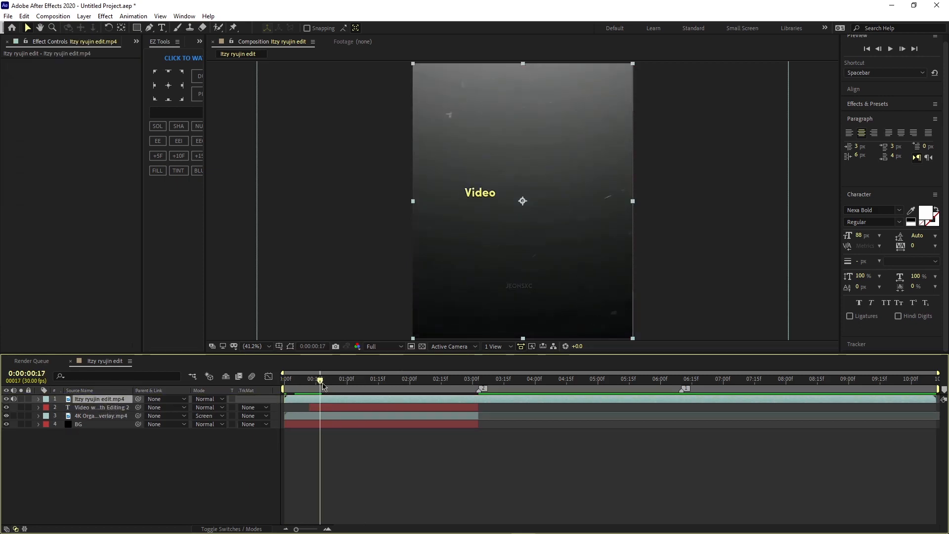
pyautogui.moveTo(435, 393); pyautogui.dragTo(320, 404)
pyautogui.press('Home')
pyautogui.moveTo(121, 399); pyautogui.dragTo(116, 436)
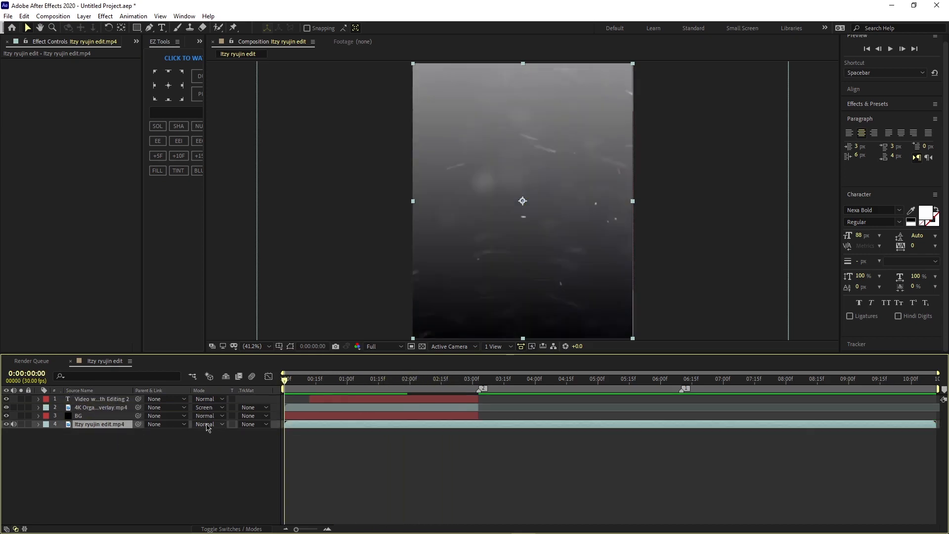
# Try the S_JitterFrames effect on the title layer, preview it, and undo it.
pyautogui.click(346, 397)
pyautogui.press('space')
pyautogui.scroll(1, 862, 126)
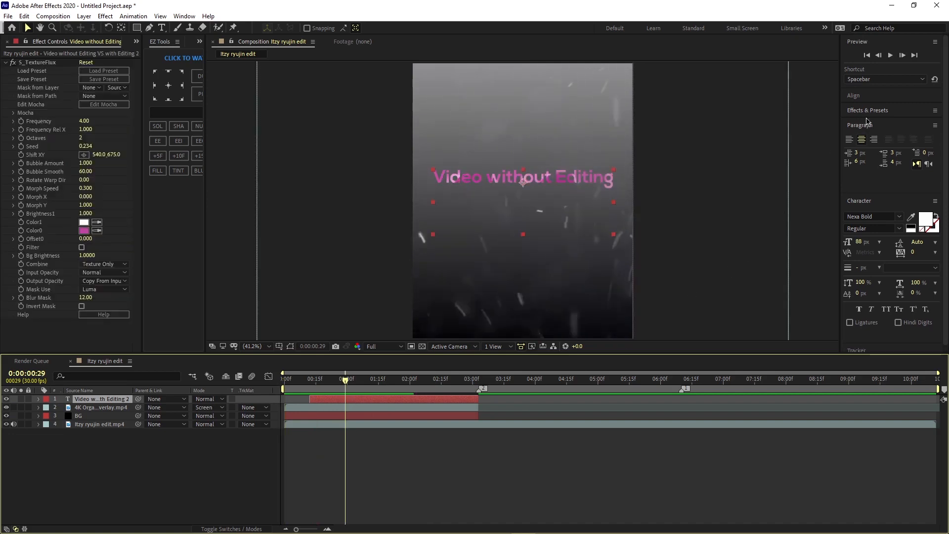
pyautogui.click(871, 111)
pyautogui.hotkey('ctrl', 'f')
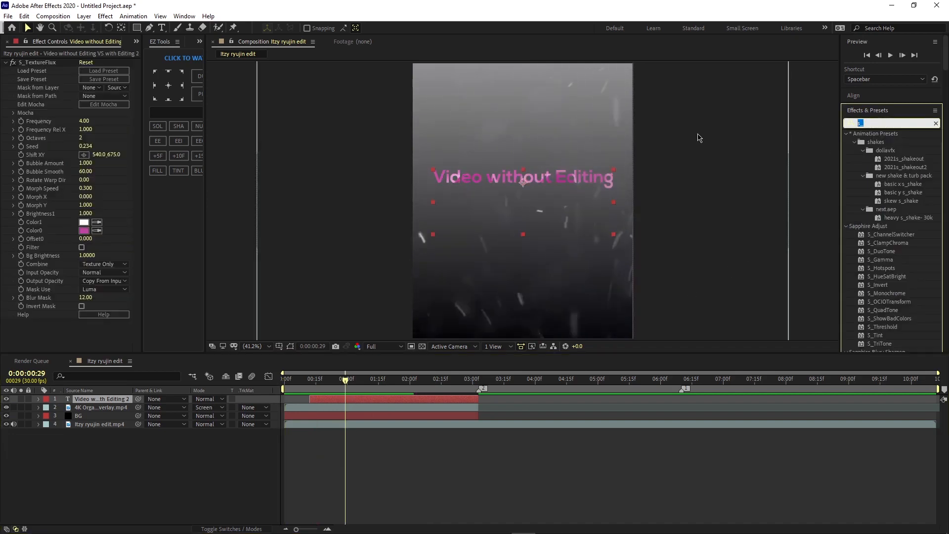
pyautogui.write('jitter')
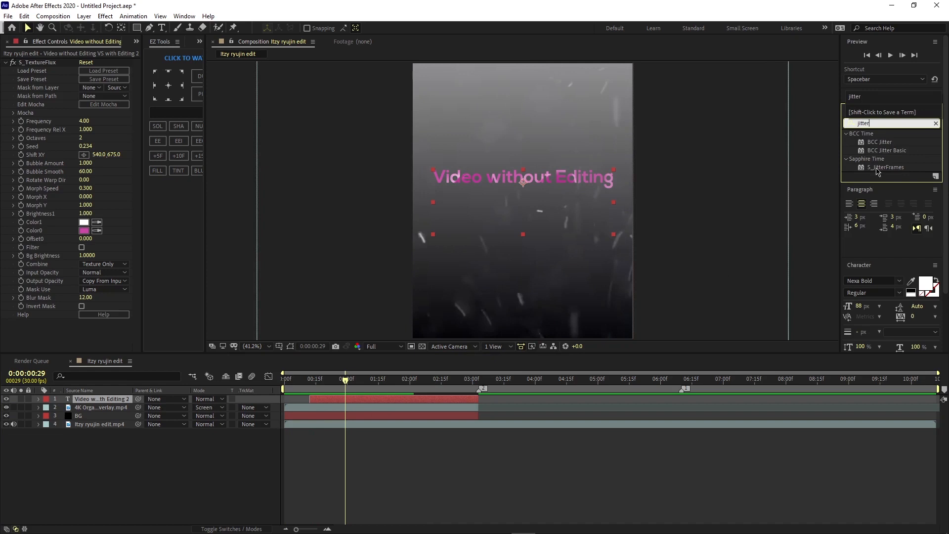
pyautogui.moveTo(876, 168); pyautogui.dragTo(322, 383)
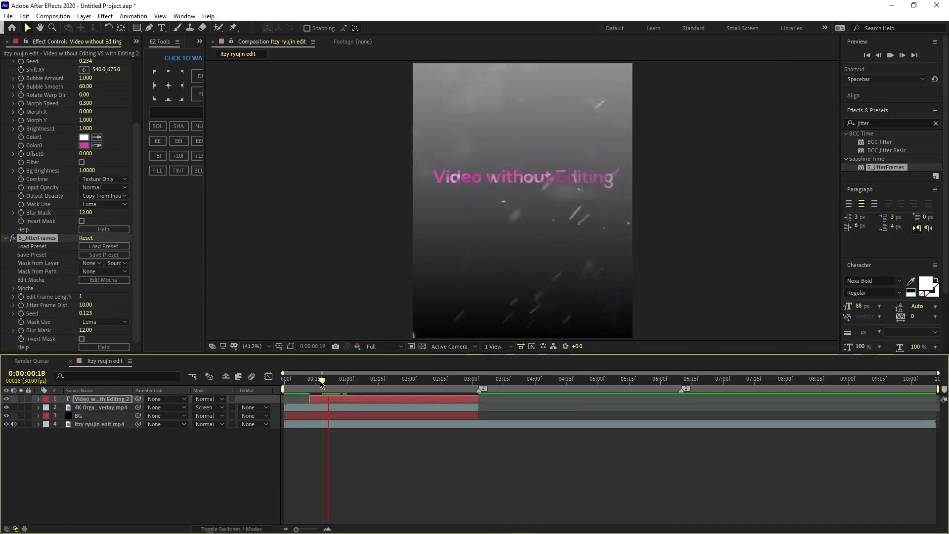
pyautogui.hotkey('ctrl', 'z')
# Search the effects for "turbul" and apply Turbulent Displace to the title layer.
pyautogui.click(882, 123)
pyautogui.moveTo(882, 120); pyautogui.dragTo(764, 135)
pyautogui.write('turbul')
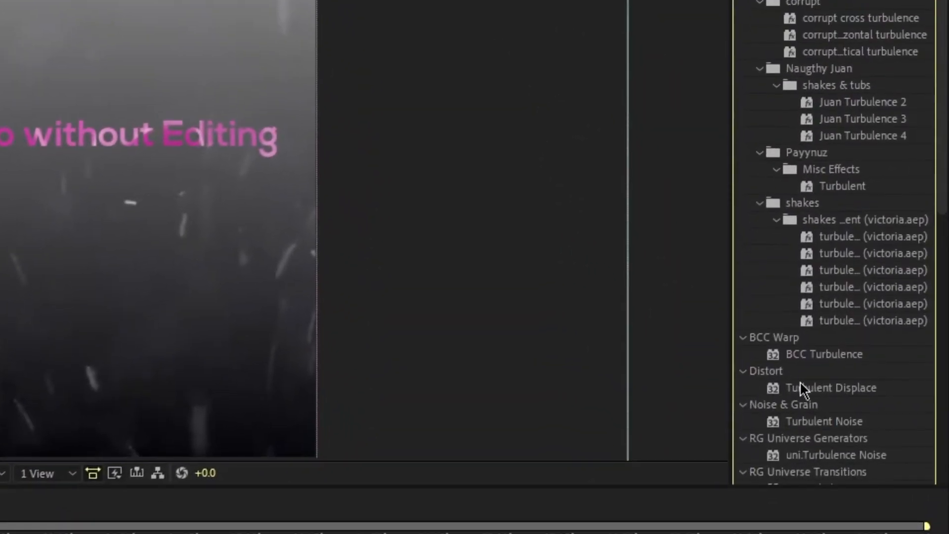
pyautogui.click(839, 479)
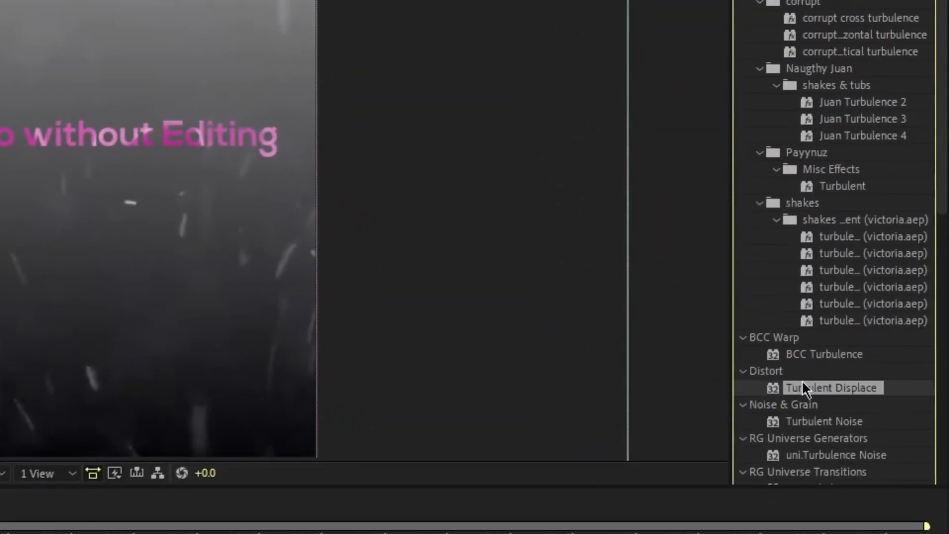
pyautogui.moveTo(566, 459); pyautogui.dragTo(392, 400)
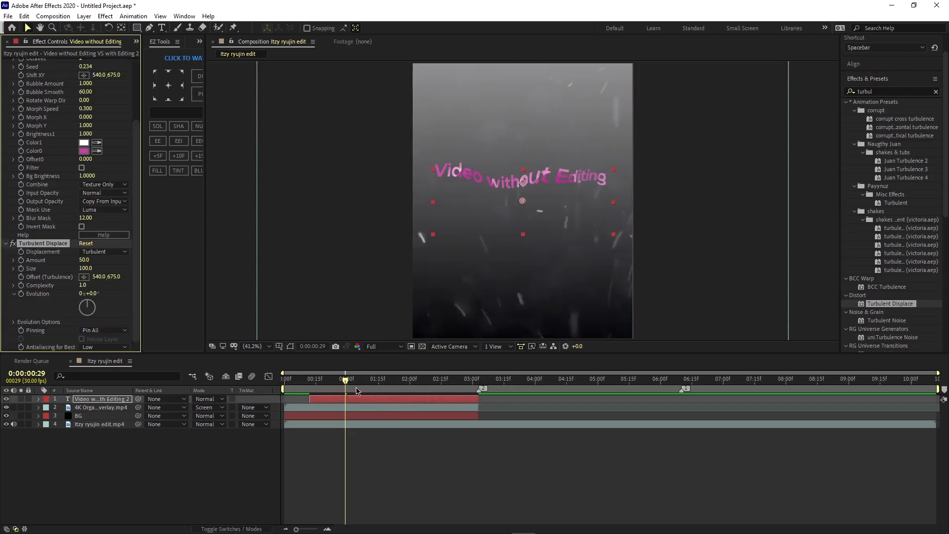
# Preview the displaced title from the start and collapse its S_TextureFlux settings.
pyautogui.moveTo(343, 382); pyautogui.dragTo(314, 389)
pyautogui.press('Home')
pyautogui.press('space')
pyautogui.press('space')
pyautogui.scroll(8, 69, 198)
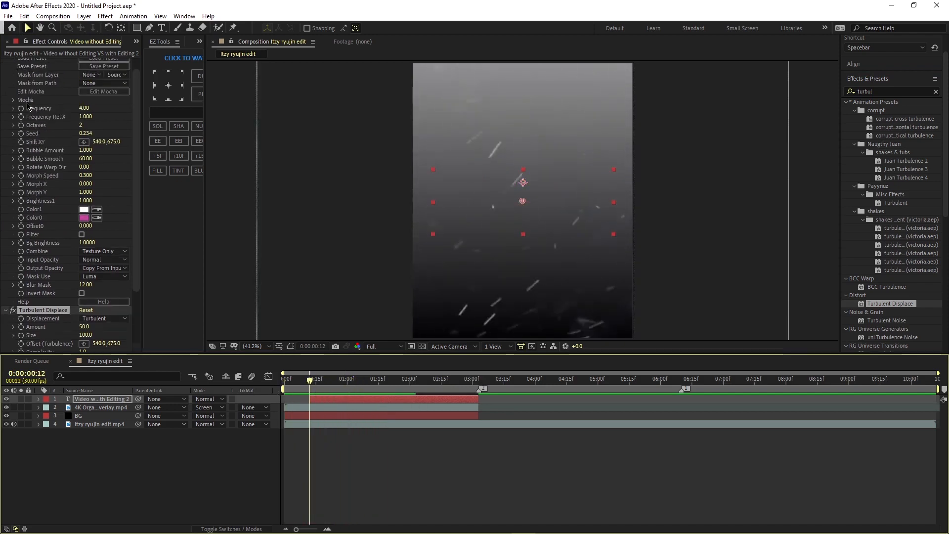
pyautogui.click(4, 62)
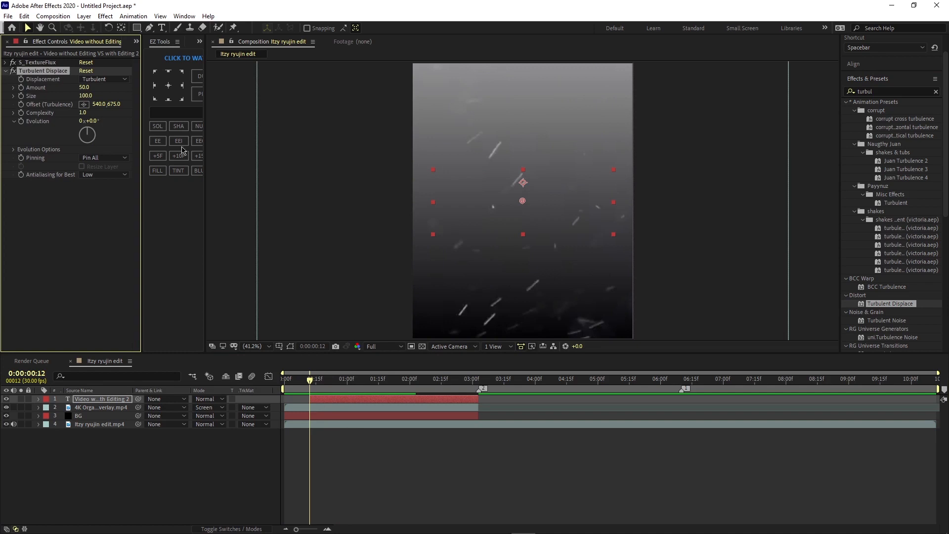
# Set Turbulent Displace Evolution to -90°, keyframe it, and move the keyframe to the start of the title layer.
pyautogui.moveTo(334, 388); pyautogui.dragTo(361, 387)
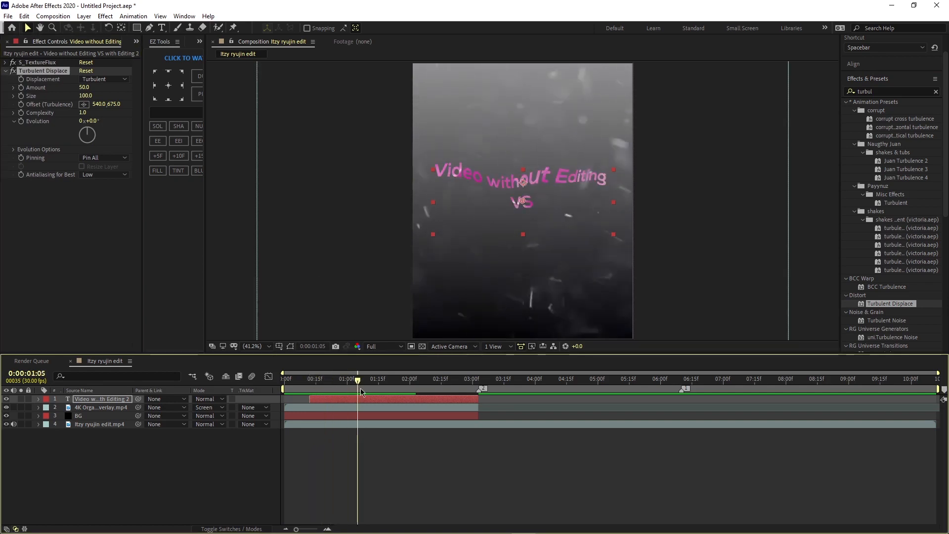
pyautogui.click(94, 120)
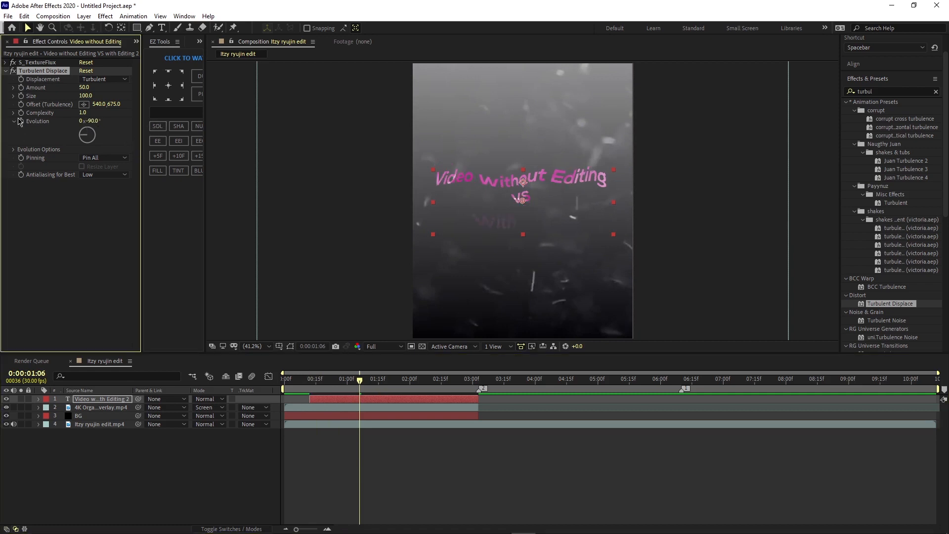
pyautogui.press('u')
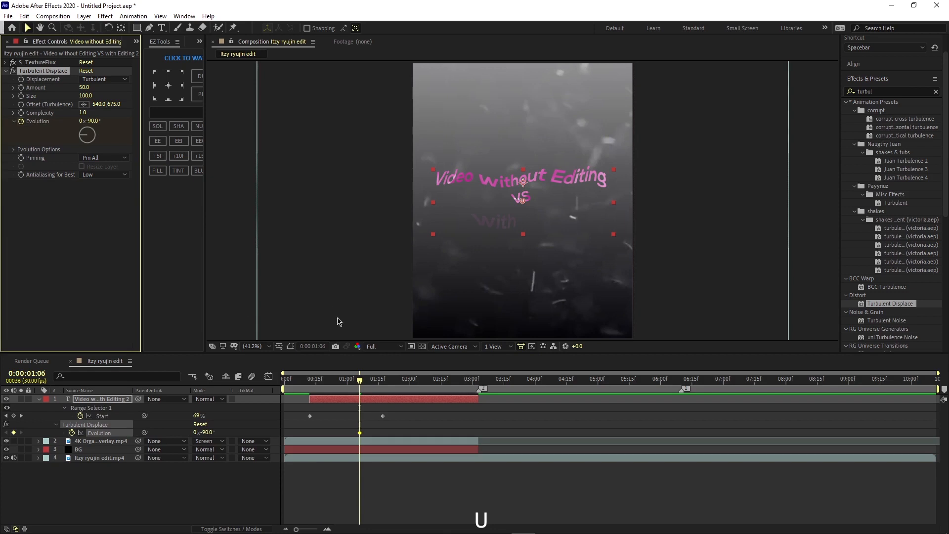
pyautogui.moveTo(360, 432); pyautogui.dragTo(310, 432)
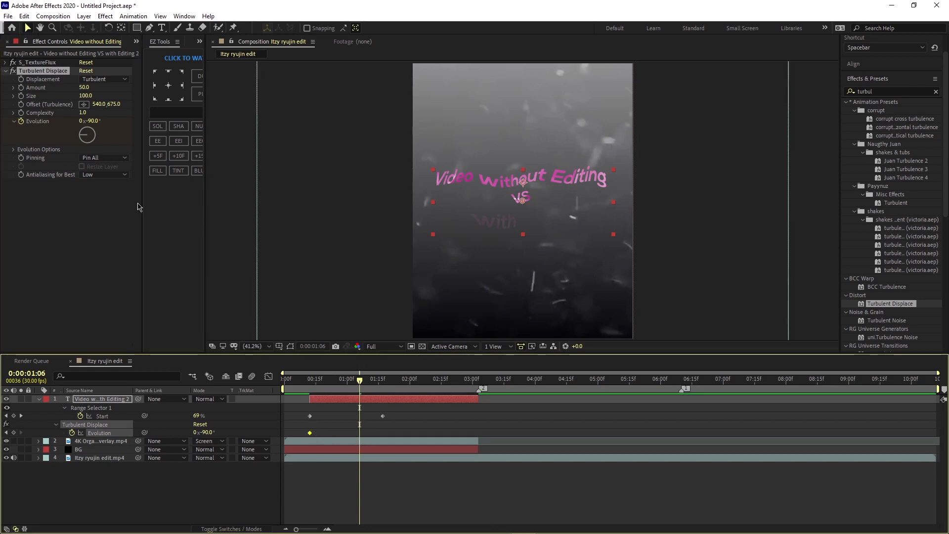
# Set the Turbulent Displace Amount to 20 and reveal all modified properties of the title layer.
pyautogui.click(83, 88)
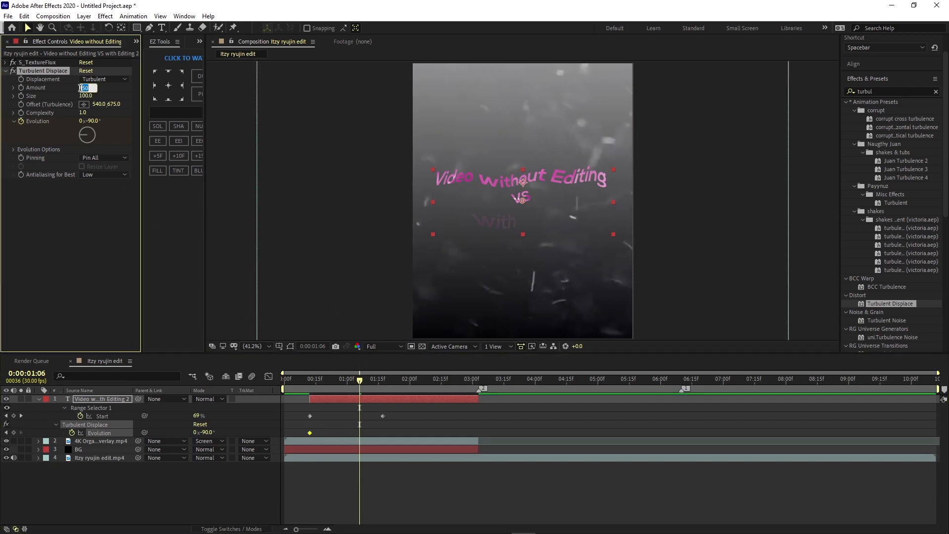
pyautogui.press('Return')
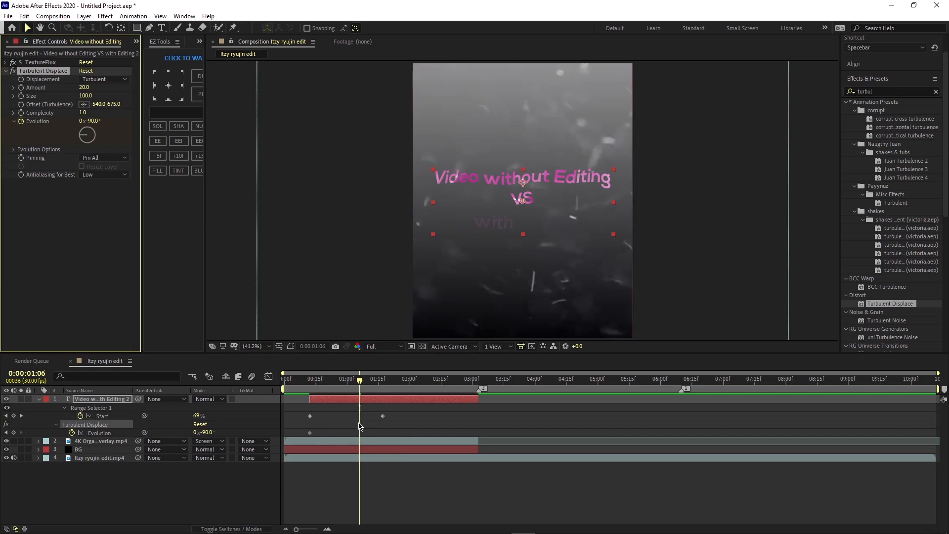
pyautogui.press('u')
pyautogui.press('u')
pyautogui.press('u')
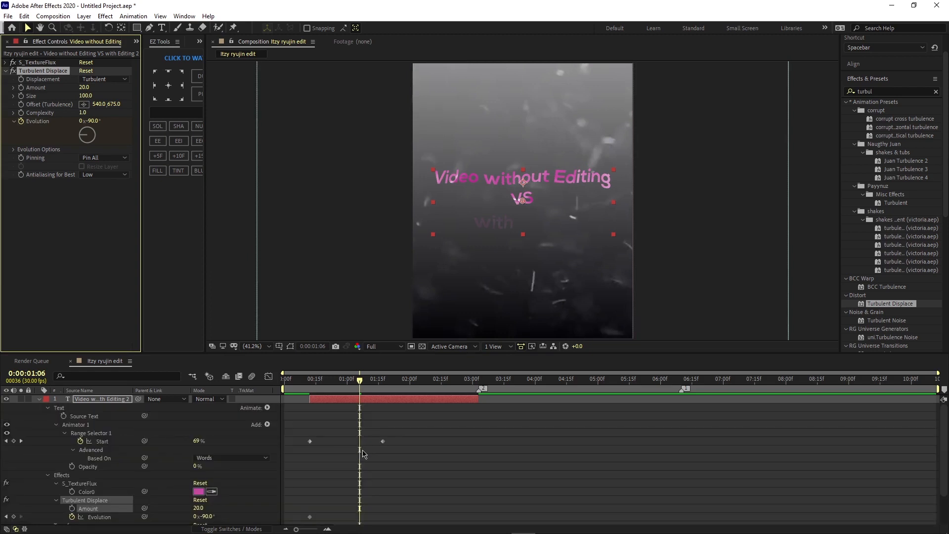
pyautogui.scroll(-3, 362, 453)
pyautogui.press('u')
pyautogui.press('u')
pyautogui.press('u')
pyautogui.scroll(-3, 356, 480)
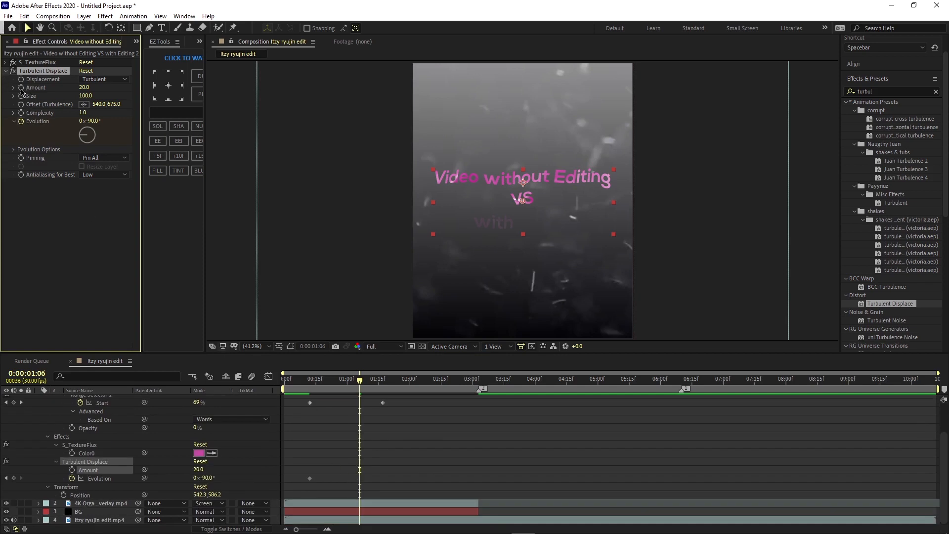
# Keyframe the Turbulent Displace Amount and align its keyframe with the Evolution keyframe at the title layer's start.
pyautogui.press('u')
pyautogui.press('u')
pyautogui.press('u')
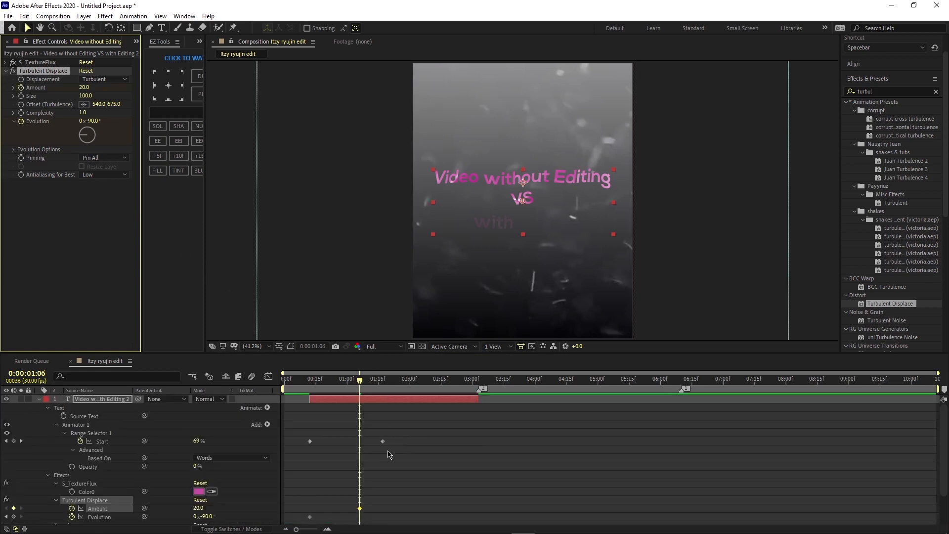
pyautogui.scroll(-2, 375, 473)
pyautogui.moveTo(360, 485); pyautogui.dragTo(311, 485)
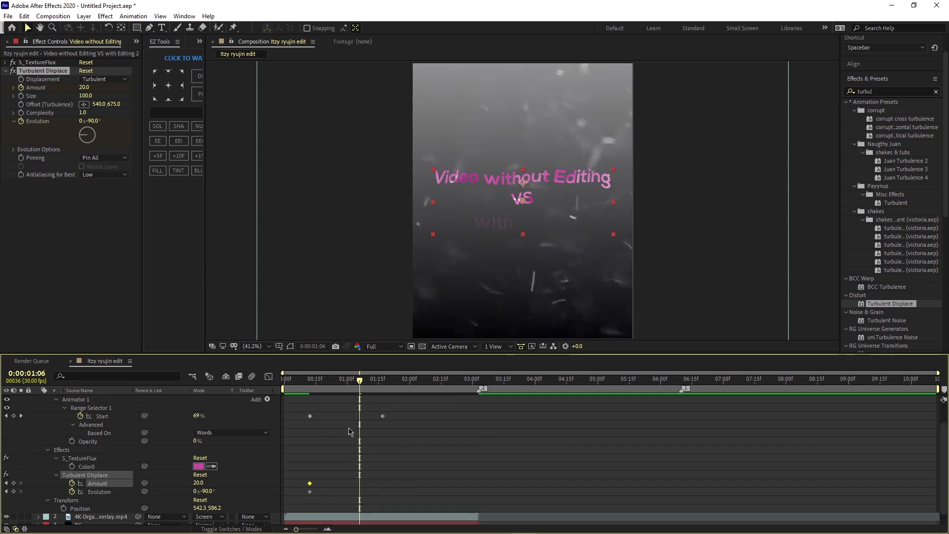
# Try a Turbulent Displace Size of 11 and undo it.
pyautogui.scroll(2, 358, 415)
pyautogui.moveTo(81, 98); pyautogui.dragTo(111, 173)
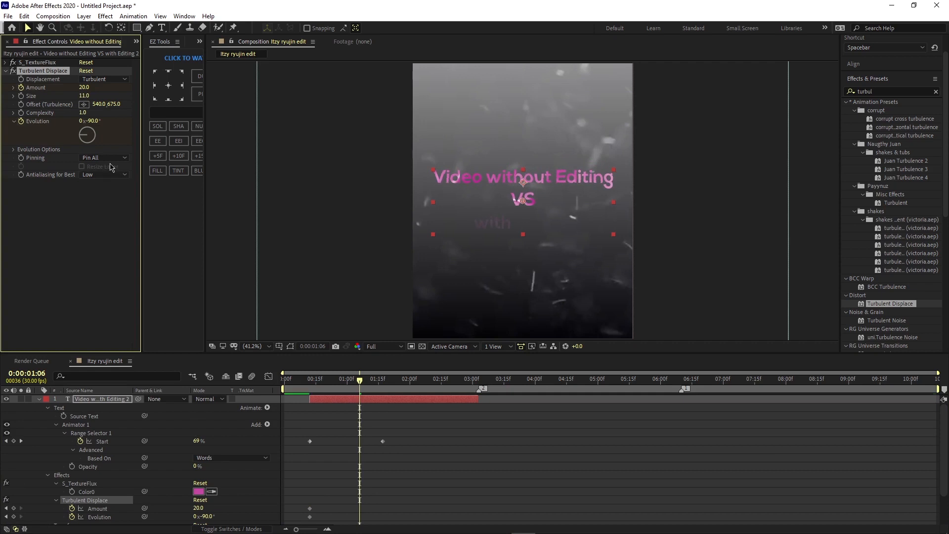
pyautogui.hotkey('ctrl', 'z')
# Near the title layer's end, keyframe Turbulent Displace Amount at 4 and Evolution at 125°, and move both keyframes to about 3:00.
pyautogui.press('space')
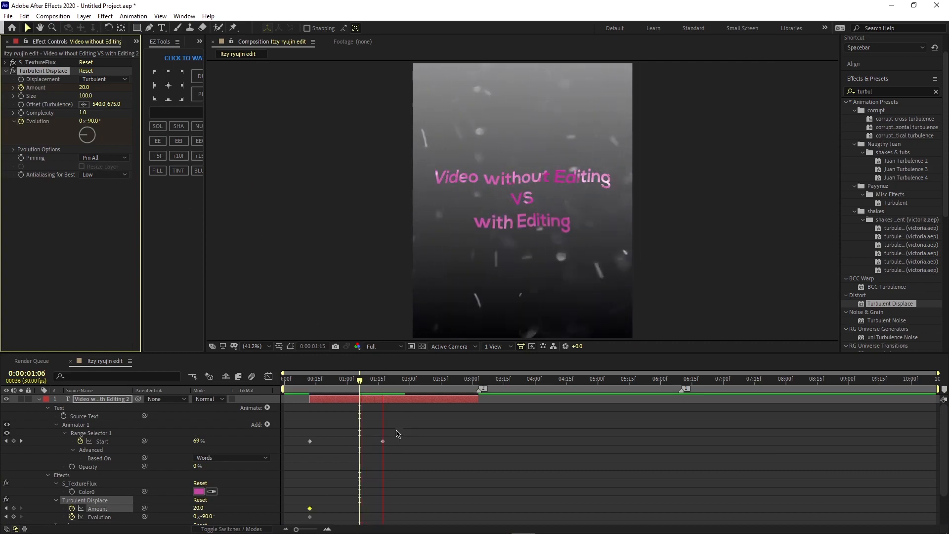
pyautogui.press('space')
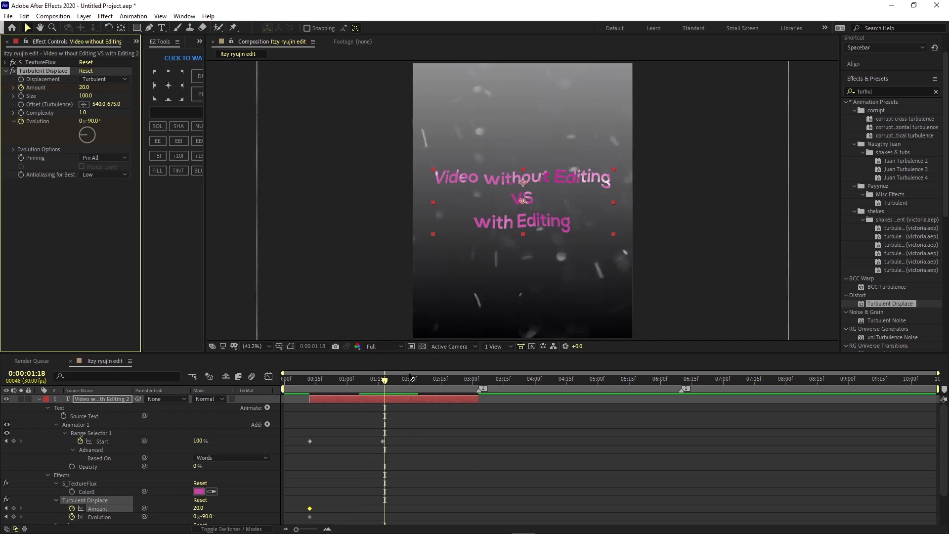
pyautogui.moveTo(387, 383); pyautogui.dragTo(465, 380)
pyautogui.click(84, 87)
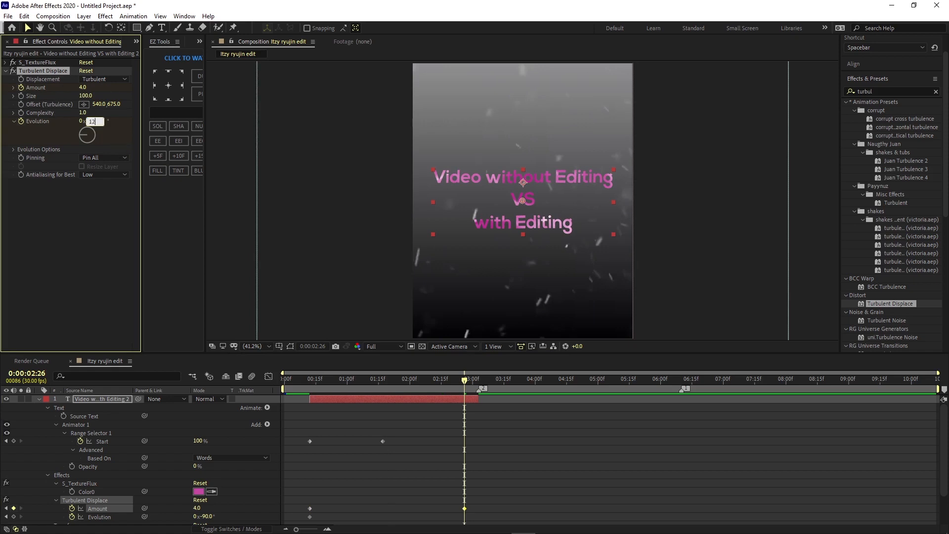
pyautogui.write('125')
pyautogui.press('Return')
pyautogui.moveTo(492, 505); pyautogui.dragTo(473, 517)
# Preview the title's displacement animation from the start and collapse the layer's properties.
pyautogui.moveTo(464, 383); pyautogui.dragTo(254, 424)
pyautogui.press('space')
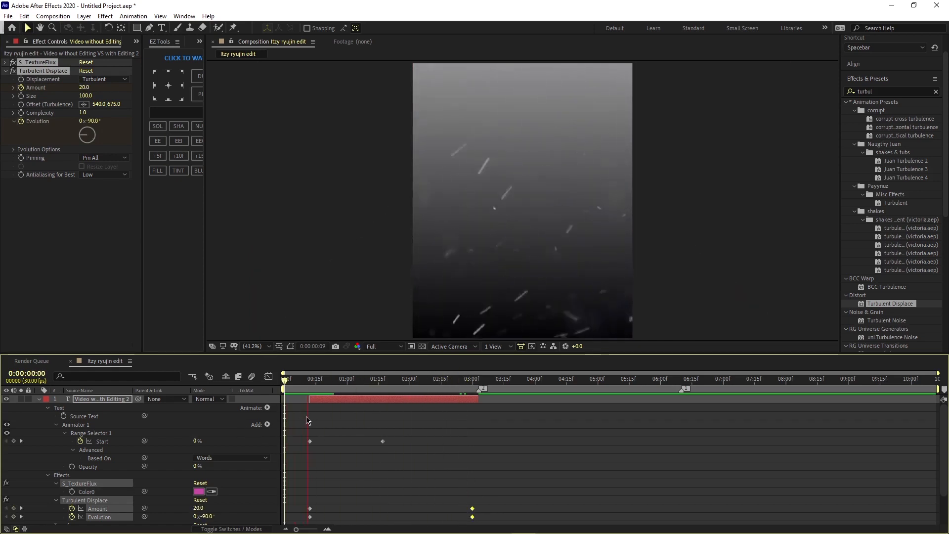
pyautogui.press('u')
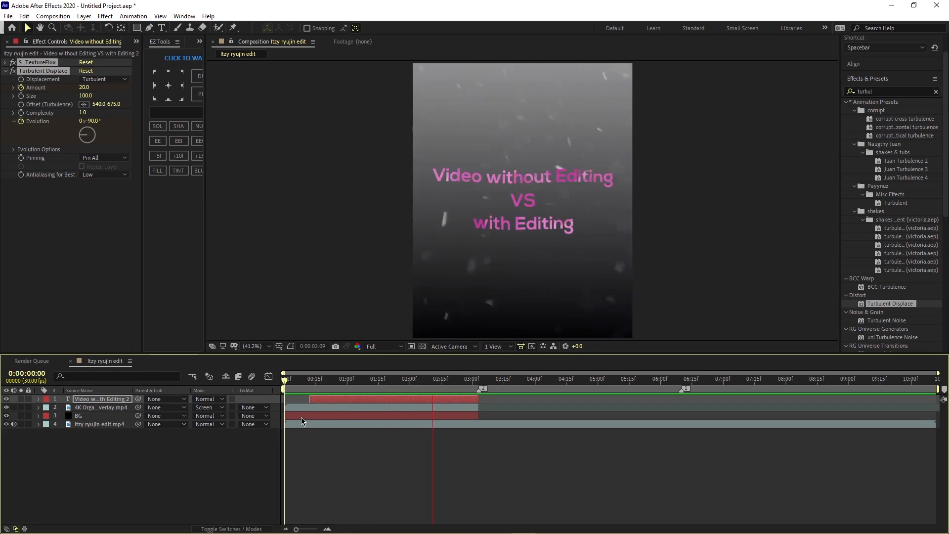
pyautogui.press('space')
pyautogui.moveTo(482, 372); pyautogui.dragTo(104, 428)
pyautogui.press('space')
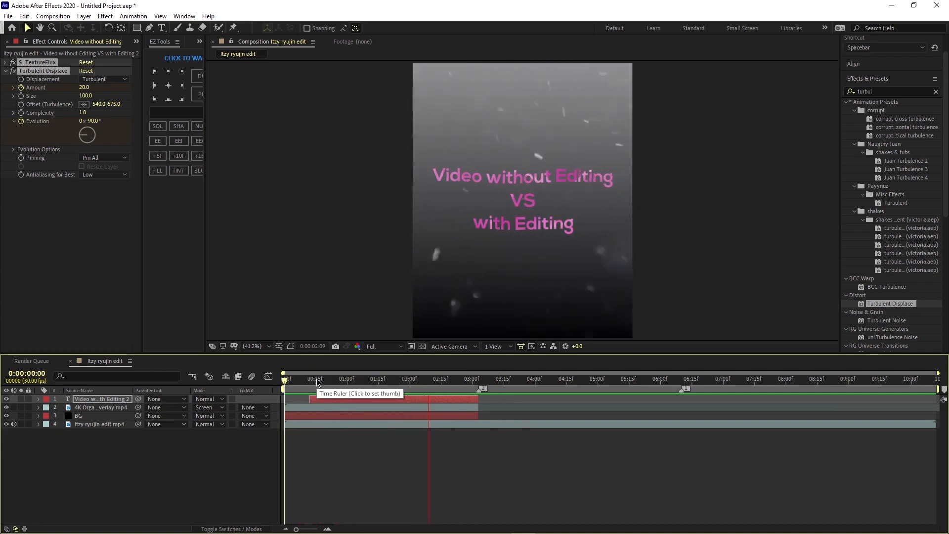
pyautogui.press('space')
# Place the title layer beneath the dust overlay and preview the composition up to the reference section.
pyautogui.moveTo(118, 401); pyautogui.dragTo(114, 414)
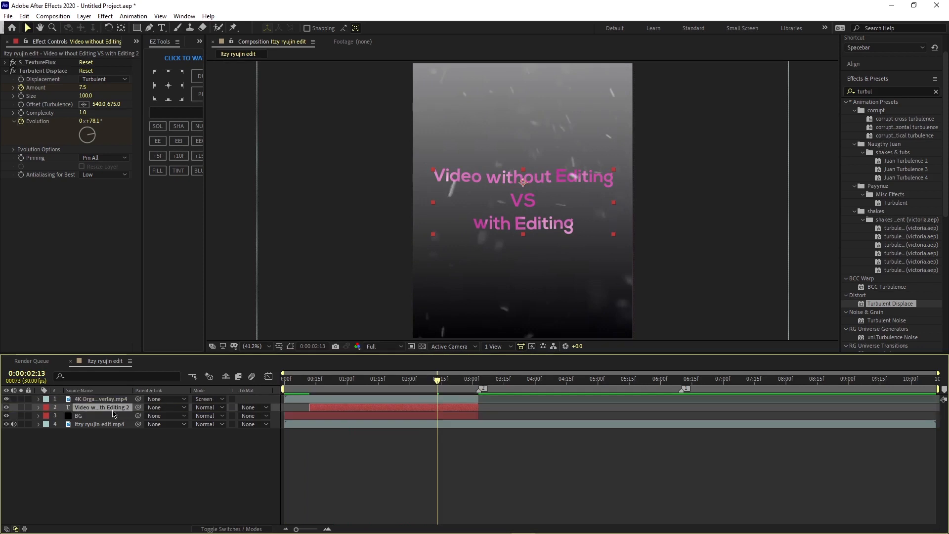
pyautogui.press('space')
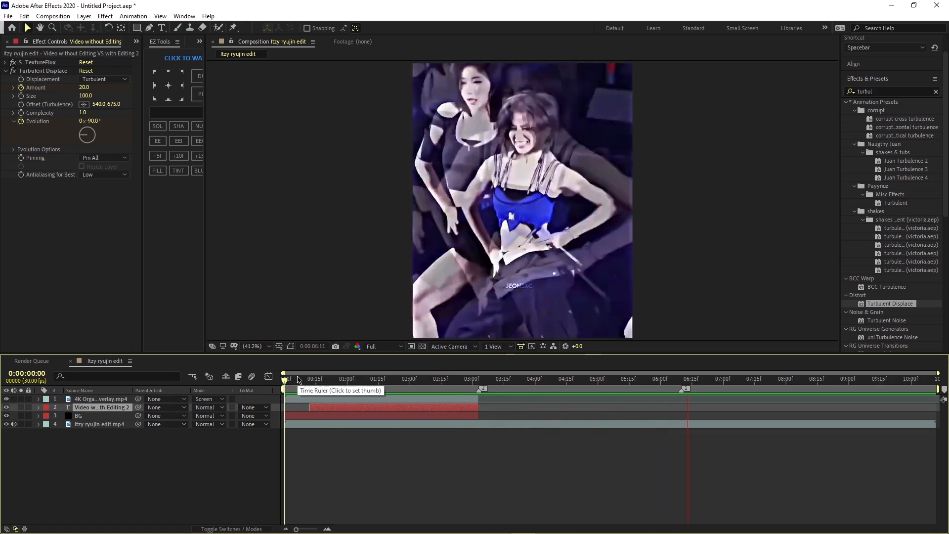
pyautogui.click(478, 379)
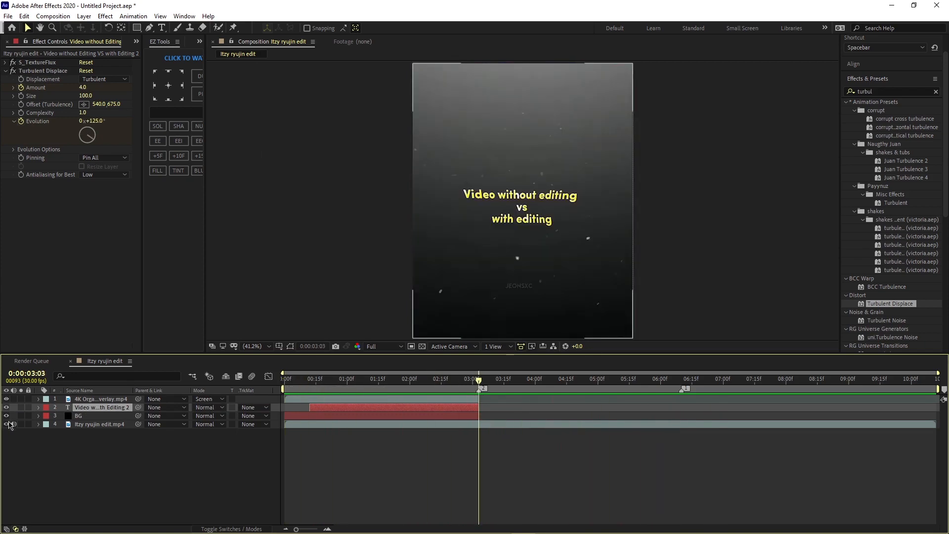
# Hide the Itzy ryujin edit.mp4 reference layer and preview the title section.
pyautogui.click(6, 424)
pyautogui.click(430, 424)
pyautogui.moveTo(479, 379); pyautogui.dragTo(569, 393)
pyautogui.press('space')
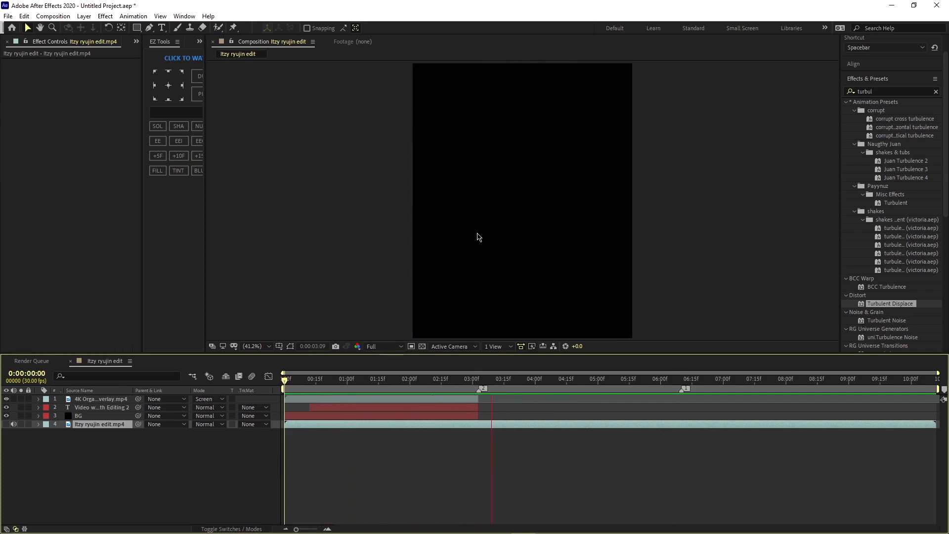
pyautogui.moveTo(495, 382); pyautogui.dragTo(367, 385)
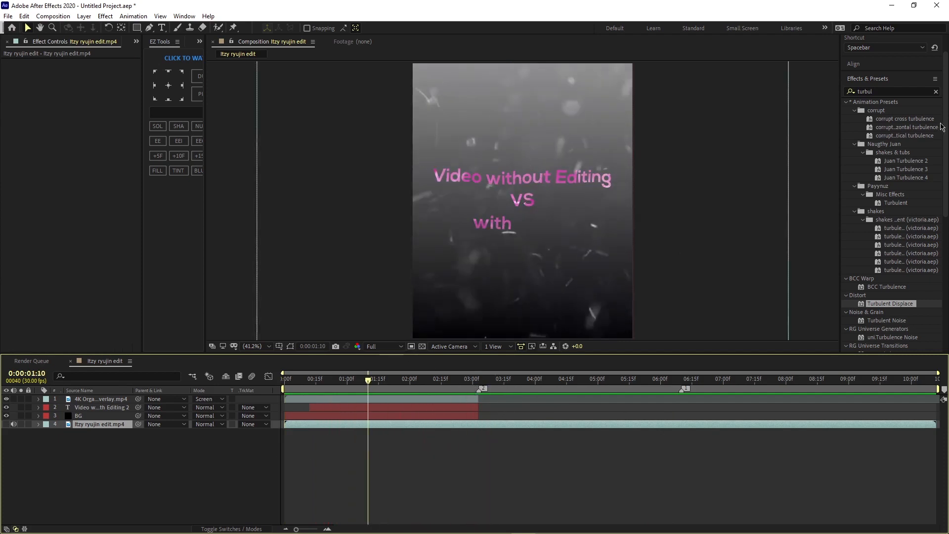
# Find the Drop Shadow effect and apply it to the Video without Editing VS with Editing title layer.
pyautogui.click(890, 92)
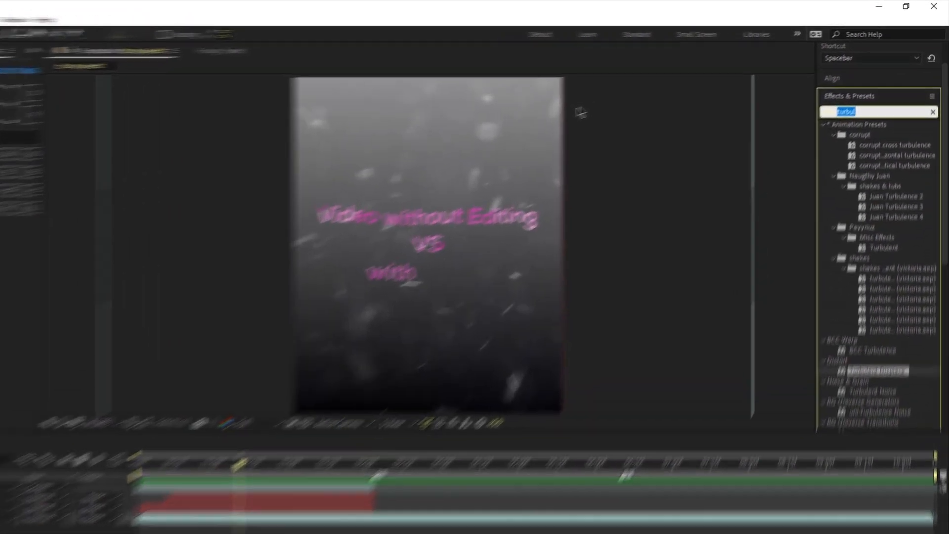
pyautogui.write('drop ')
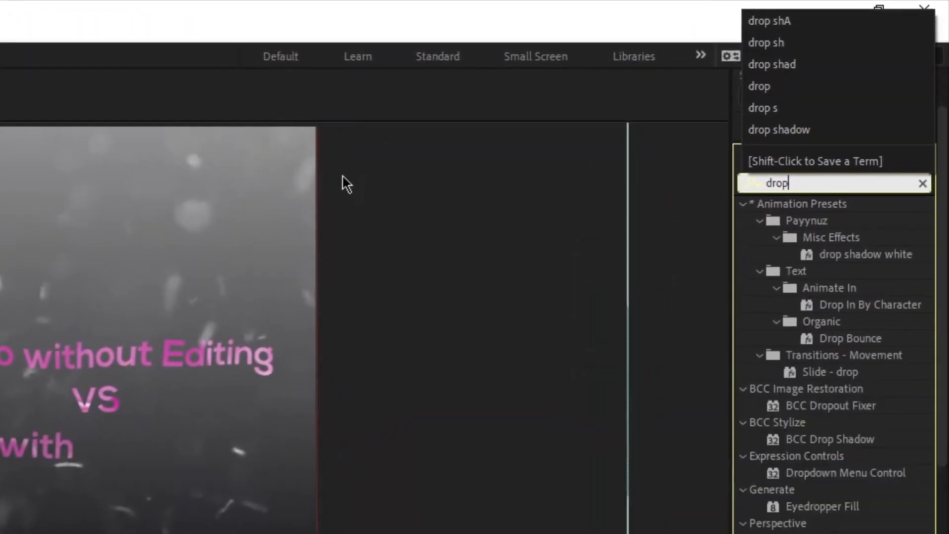
pyautogui.write('sh')
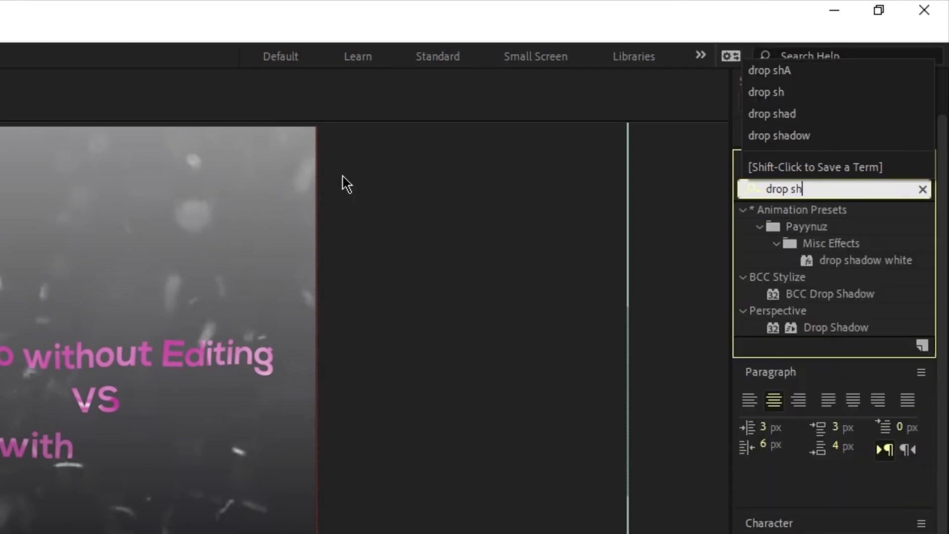
pyautogui.moveTo(797, 328); pyautogui.dragTo(360, 410)
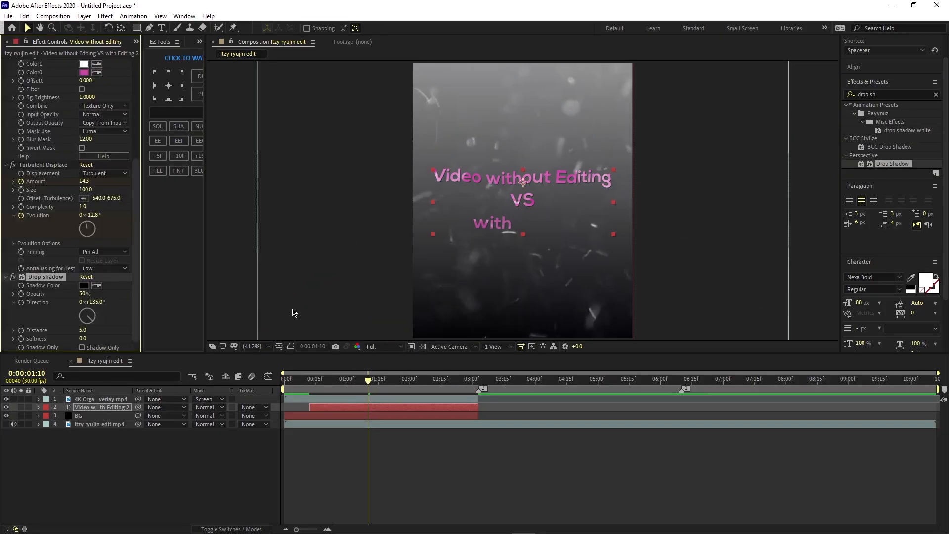
# Set the title's Drop Shadow opacity to 93% and distance to 13, and preview the composition from the start.
pyautogui.moveTo(81, 295); pyautogui.dragTo(118, 302)
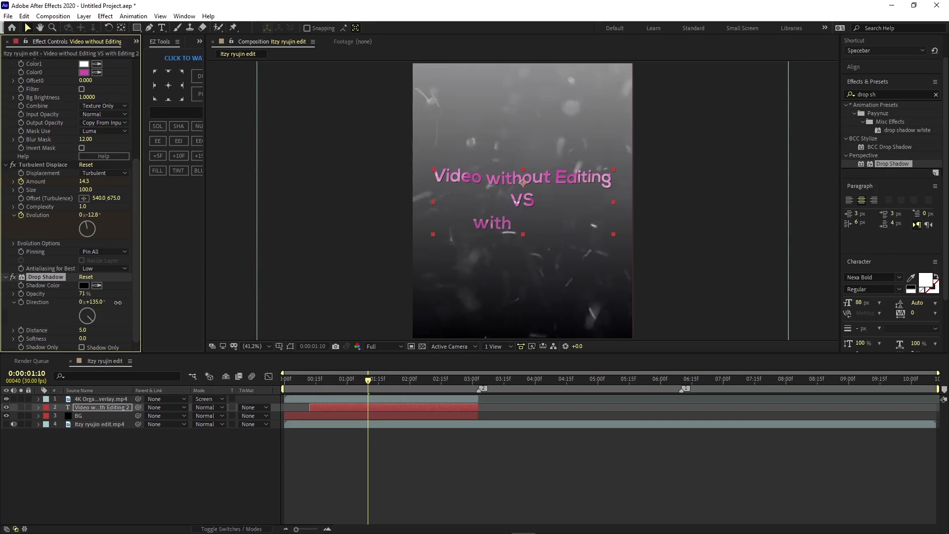
pyautogui.moveTo(89, 334); pyautogui.dragTo(92, 336)
pyautogui.press('space')
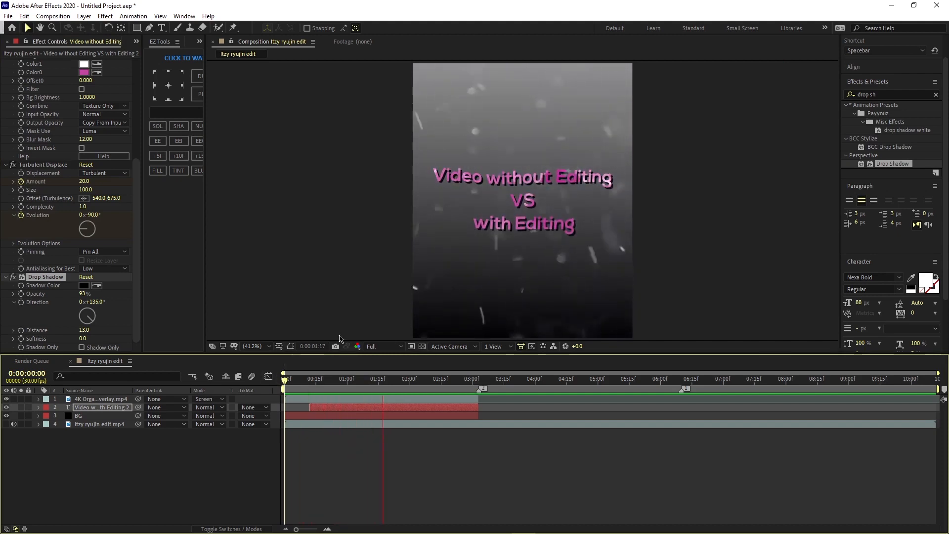
# Move the playhead to the title section's end at 3:03 and import the 'Blue Flame' Stage Cam video from the Videos folder.
pyautogui.click(485, 389)
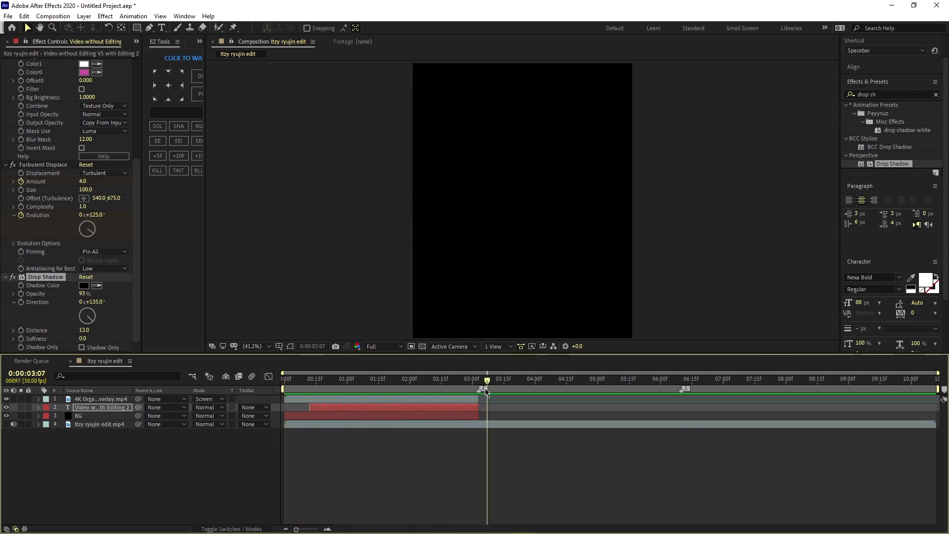
pyautogui.click(136, 42)
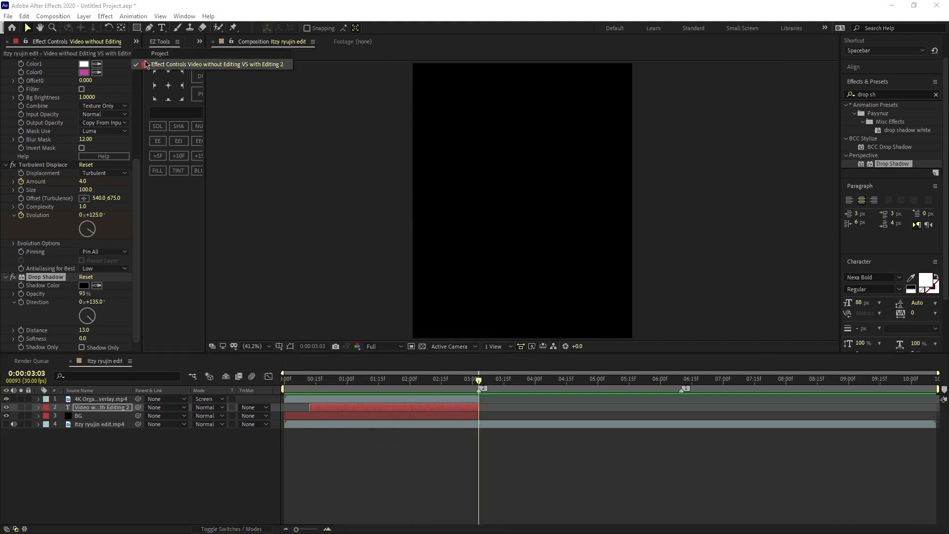
pyautogui.click(152, 53)
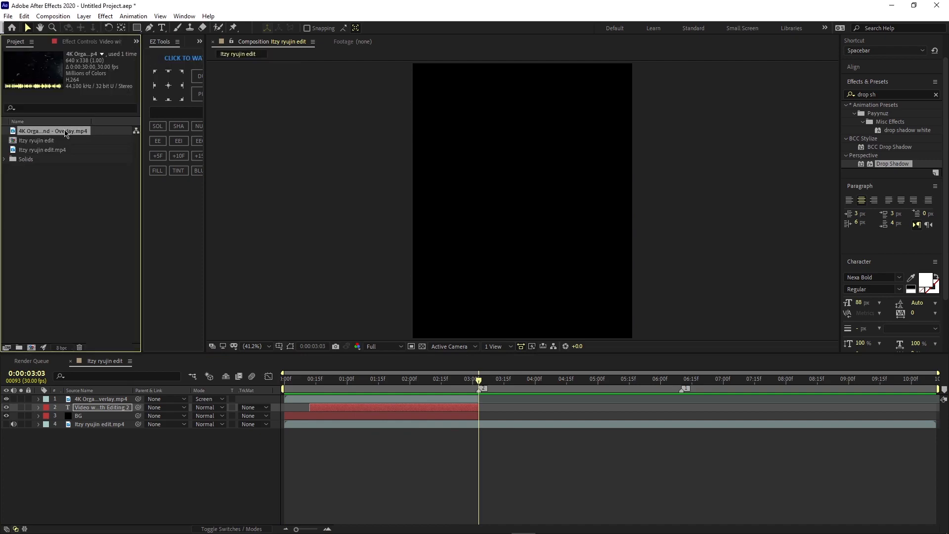
pyautogui.click(8, 16)
pyautogui.moveTo(61, 160)
pyautogui.click(217, 154)
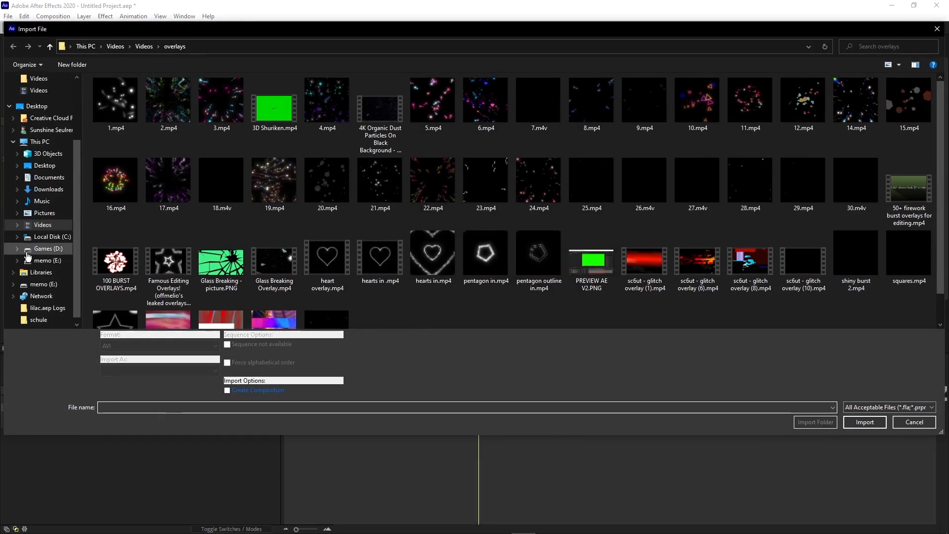
pyautogui.click(62, 224)
pyautogui.doubleClick(222, 106)
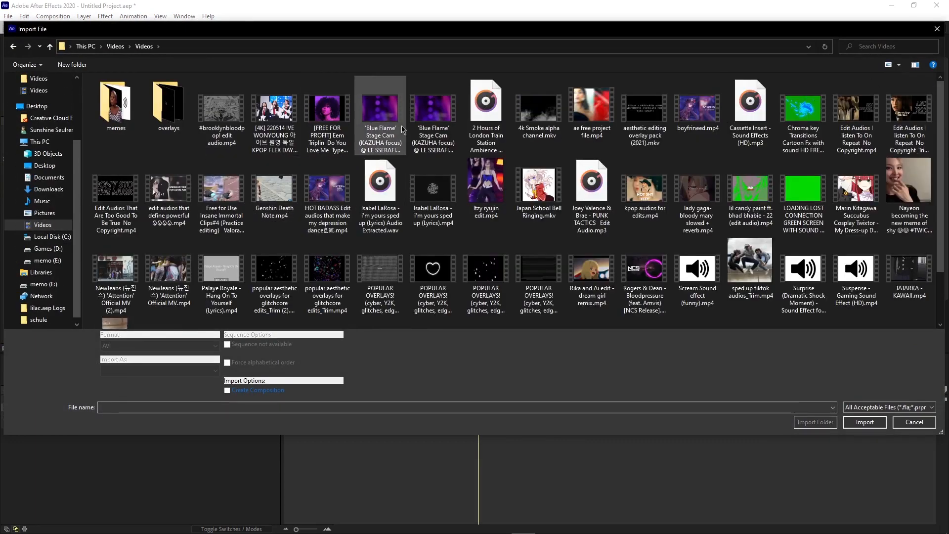
pyautogui.doubleClick(417, 129)
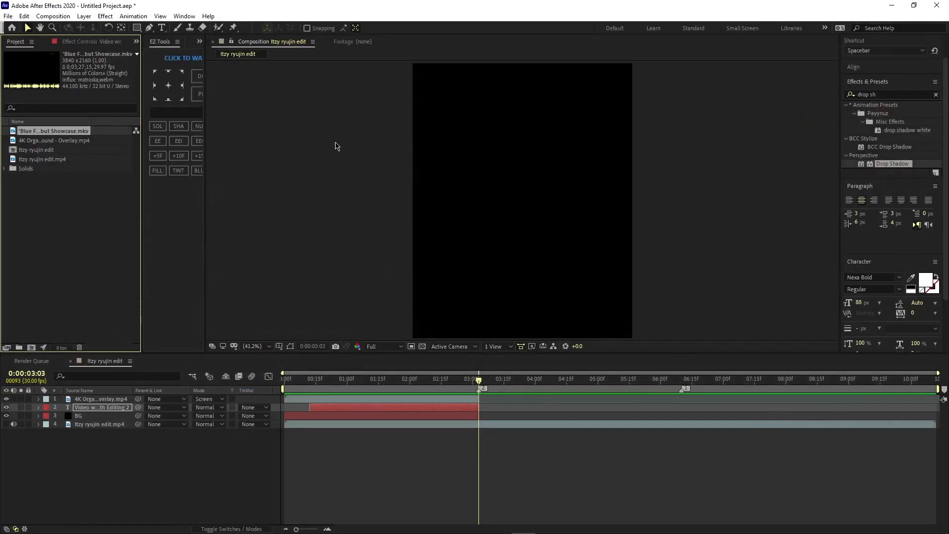
# Open the 'Blue Flame' footage, find the wanted dance passage and set the in point there.
pyautogui.click(55, 159)
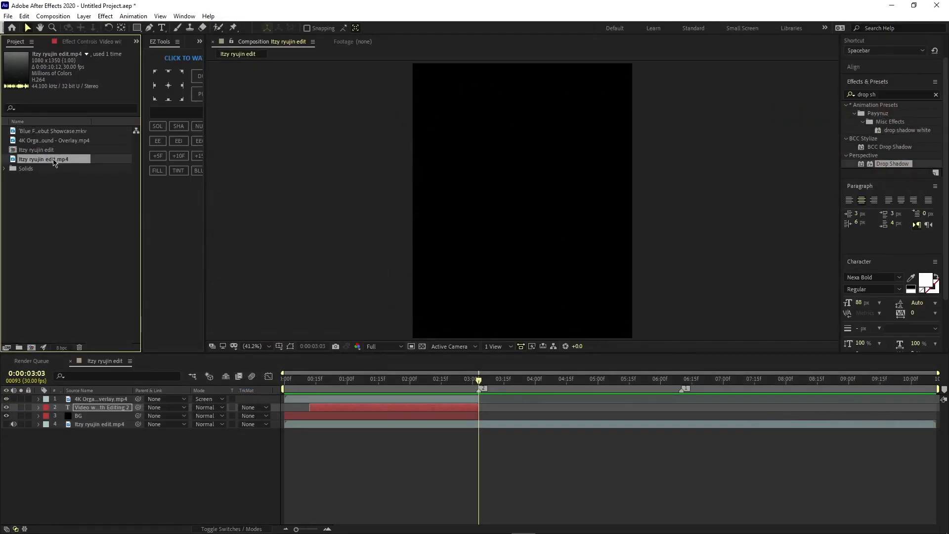
pyautogui.doubleClick(55, 132)
pyautogui.click(215, 330)
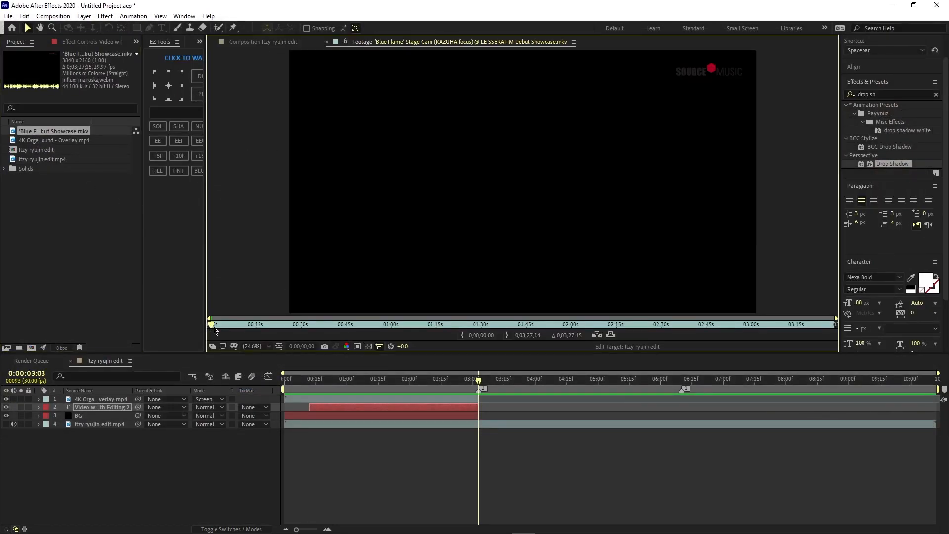
pyautogui.moveTo(234, 327); pyautogui.dragTo(332, 337)
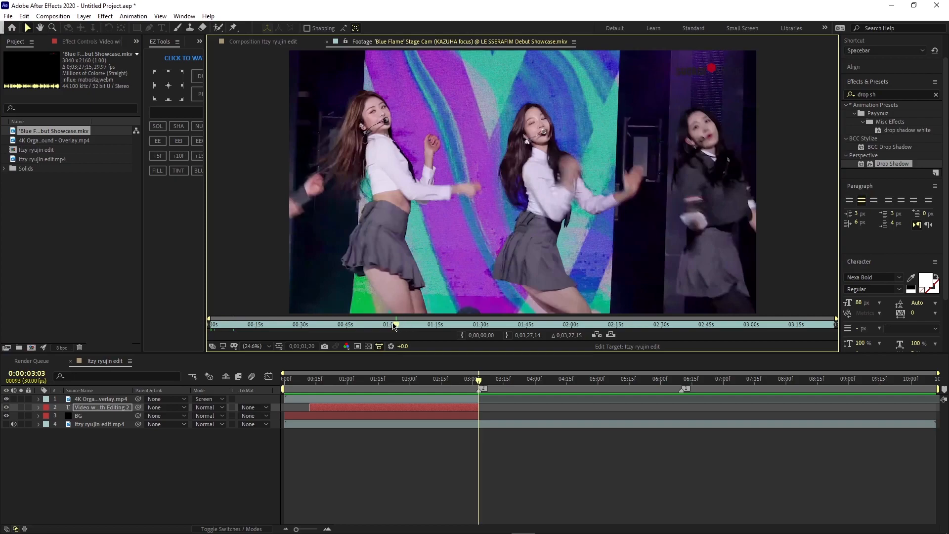
pyautogui.moveTo(399, 326); pyautogui.dragTo(454, 350)
pyautogui.click(462, 335)
# Fit the 'Blue Flame' clip between the section markers at about 3:03 and 6:10, and preview the composition.
pyautogui.moveTo(479, 380); pyautogui.dragTo(289, 359)
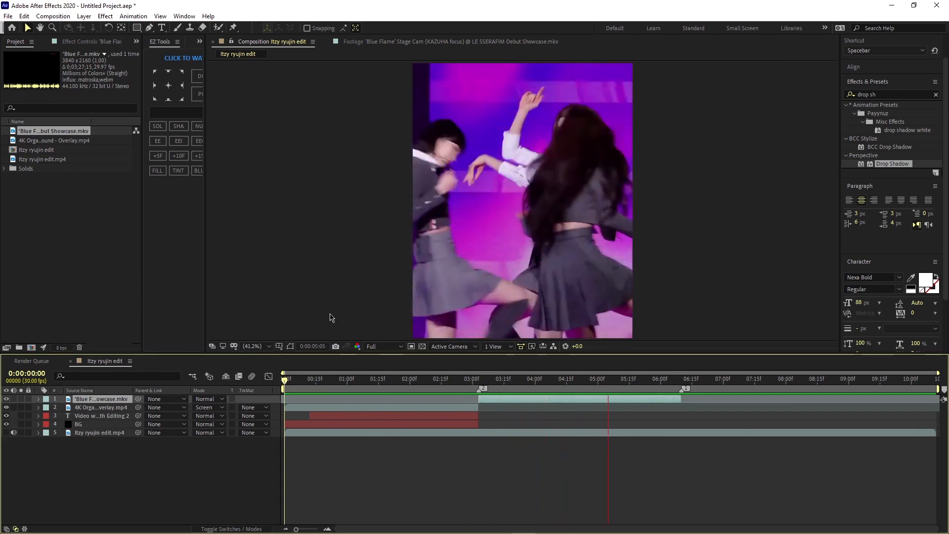
pyautogui.moveTo(716, 387); pyautogui.dragTo(651, 389)
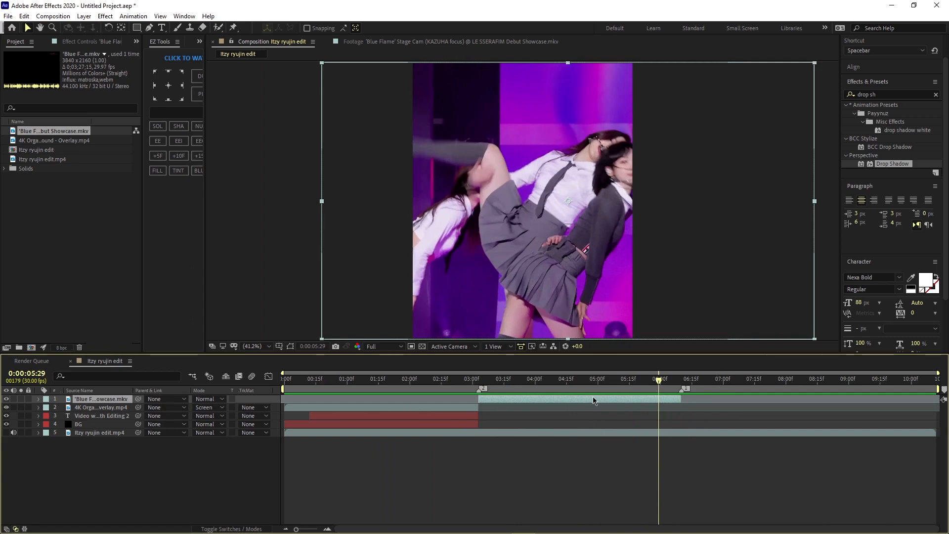
pyautogui.click(483, 447)
# Rename the 'Blue Flame' clip layer as 1.
pyautogui.click(122, 401)
pyautogui.write('1')
pyautogui.press('Return')
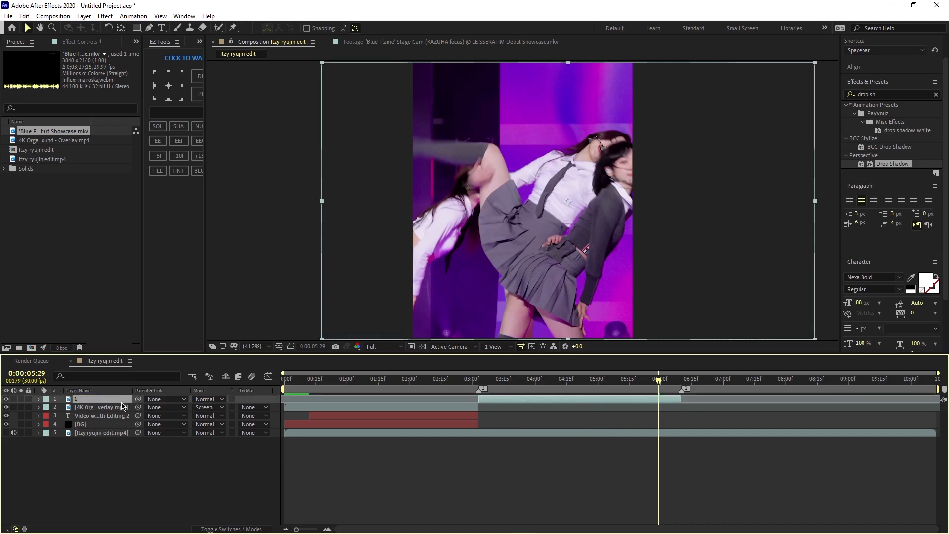
# Duplicate layer 1, start the copy at the 6:10 marker and extend it to the composition's end.
pyautogui.hotkey('ctrl', 'd')
pyautogui.moveTo(523, 398); pyautogui.dragTo(738, 403)
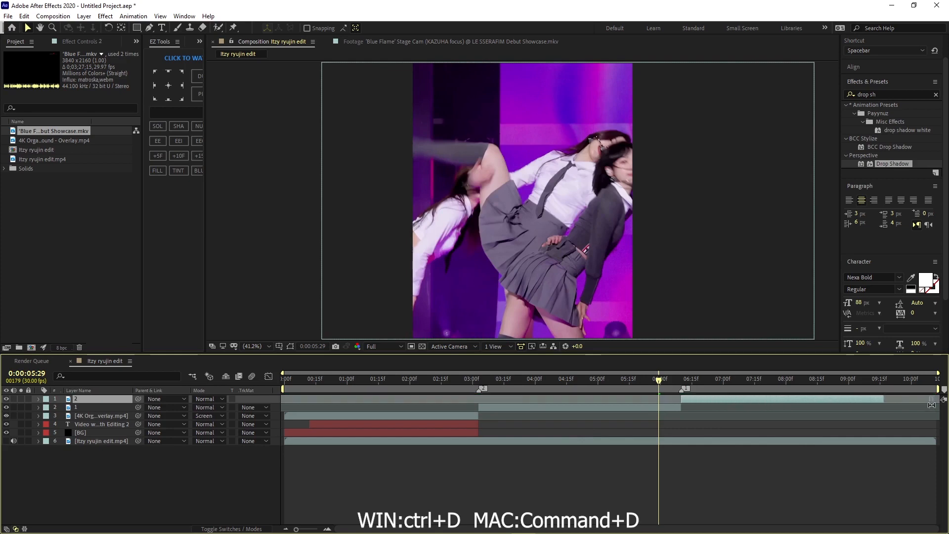
pyautogui.moveTo(884, 399); pyautogui.dragTo(932, 400)
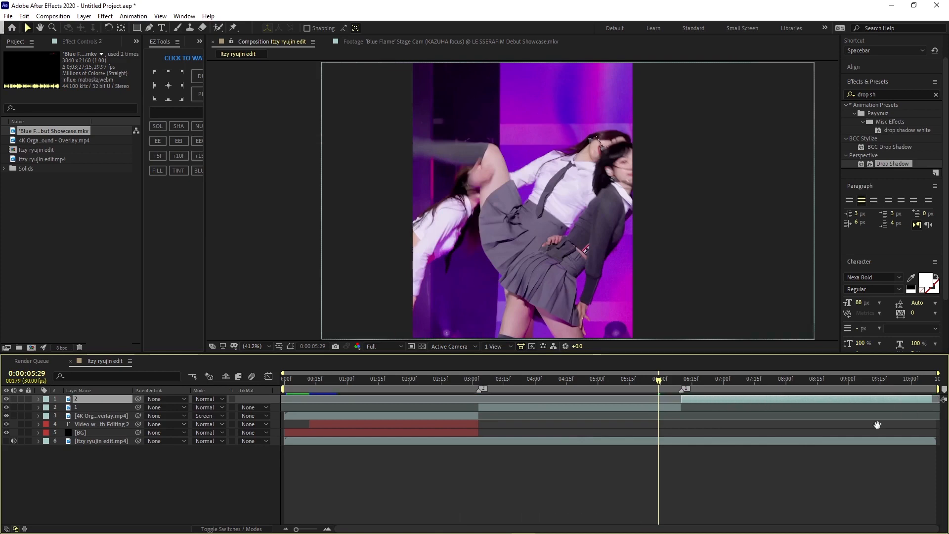
# Preview both clips, including the transition from layer 1 to layer 2 at the second marker.
pyautogui.press('space')
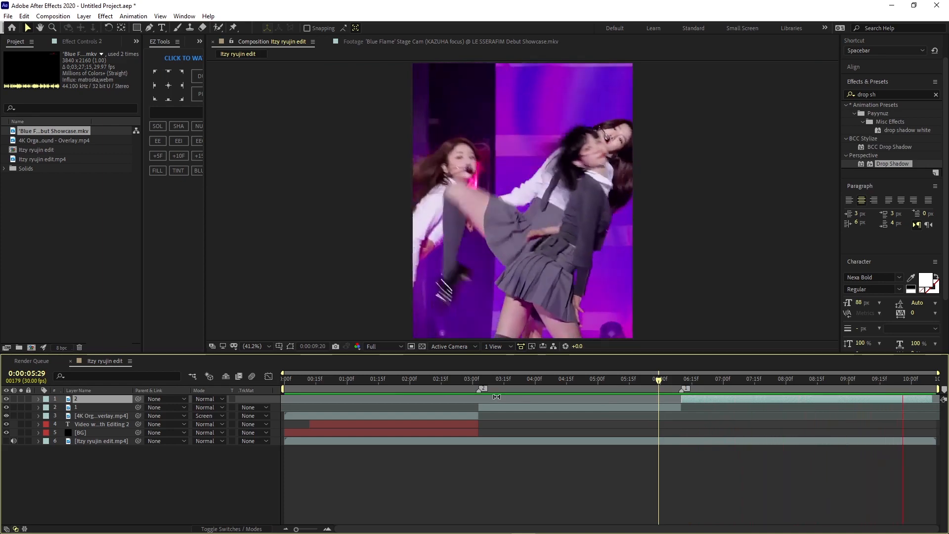
pyautogui.press('space')
pyautogui.moveTo(923, 382); pyautogui.dragTo(477, 396)
pyautogui.press('space')
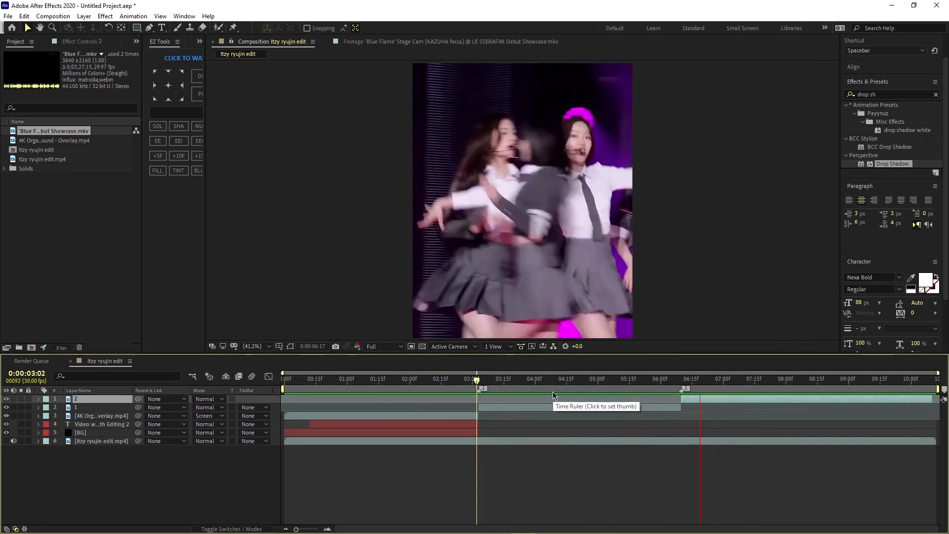
# Split layer 2 at 7:07 and delete the part before the cut.
pyautogui.click(739, 382)
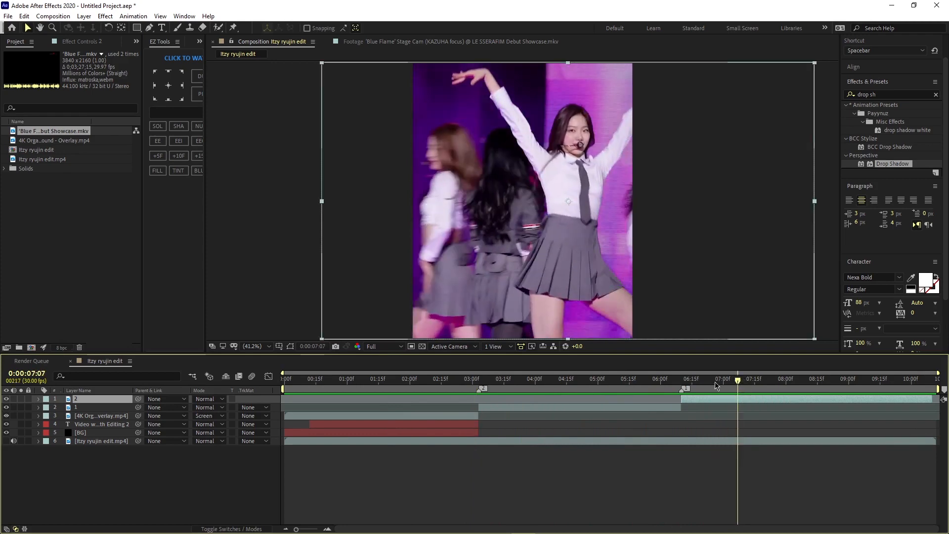
pyautogui.hotkey('ctrl', 'shift', 'd')
pyautogui.click(703, 408)
pyautogui.press('Delete')
# Move the remaining clip, layer 3, to the 6:10 marker, extend it to nearly the composition's end and preview it.
pyautogui.moveTo(745, 401); pyautogui.dragTo(682, 408)
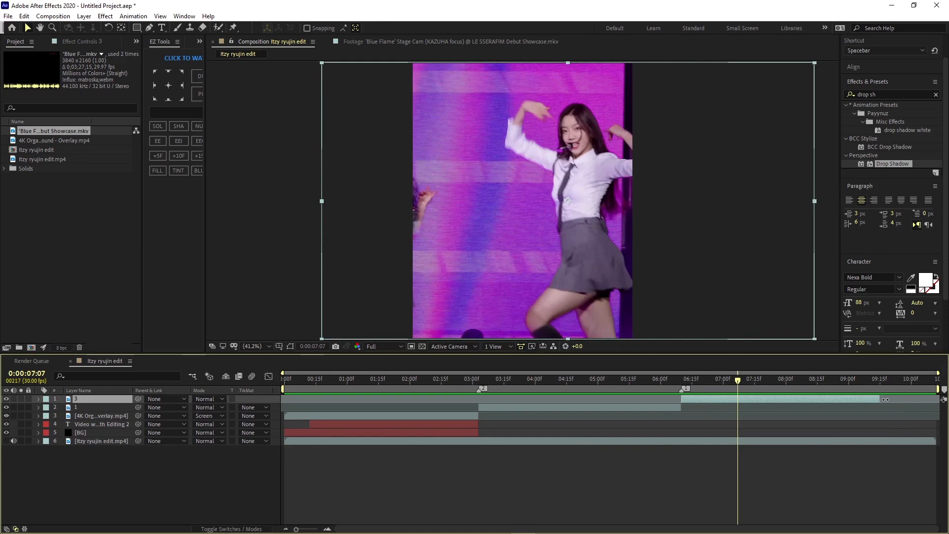
pyautogui.moveTo(884, 399); pyautogui.dragTo(927, 399)
pyautogui.press('space')
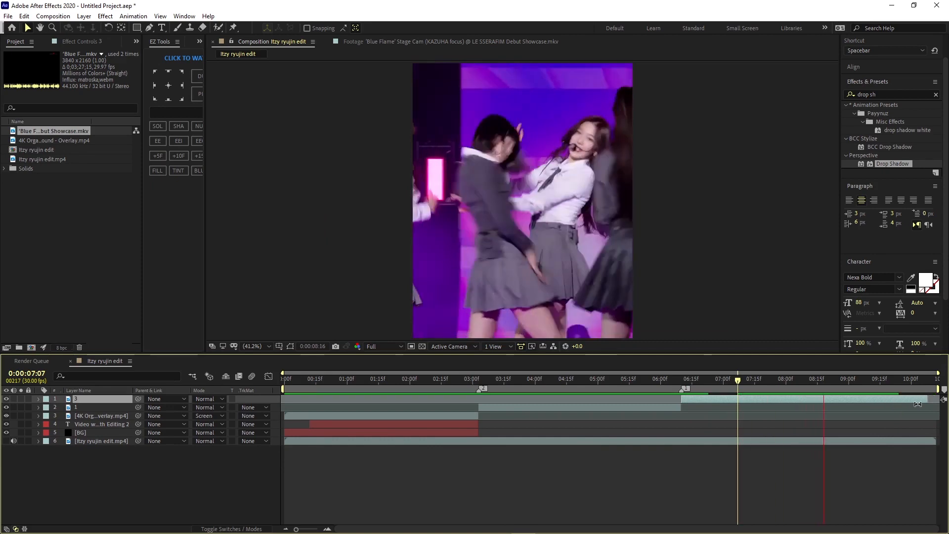
pyautogui.press('space')
pyautogui.moveTo(926, 401); pyautogui.dragTo(933, 401)
# Search the effects for Twixtor, preview layer 3 and return the playhead to its start at 6:10.
pyautogui.moveTo(874, 380); pyautogui.dragTo(682, 429)
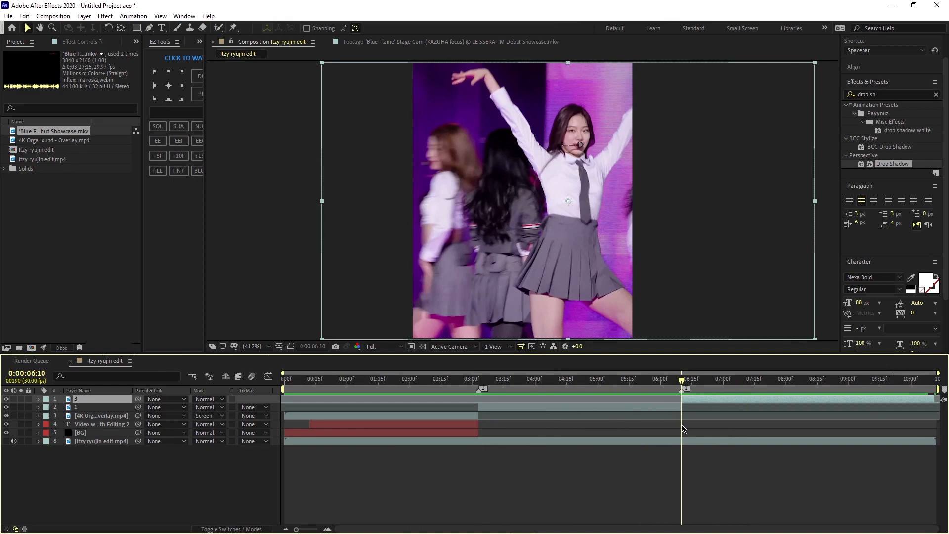
pyautogui.click(889, 92)
pyautogui.write('twixtor')
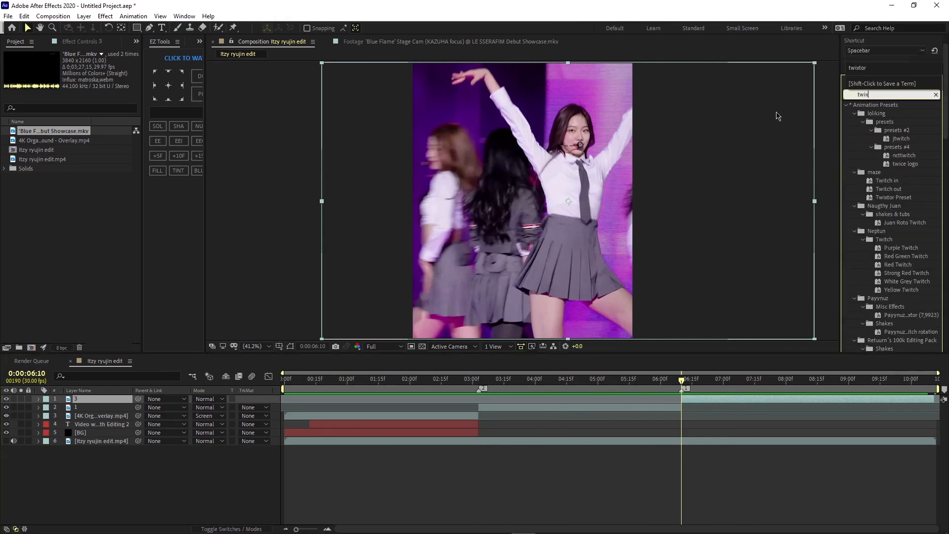
pyautogui.click(738, 403)
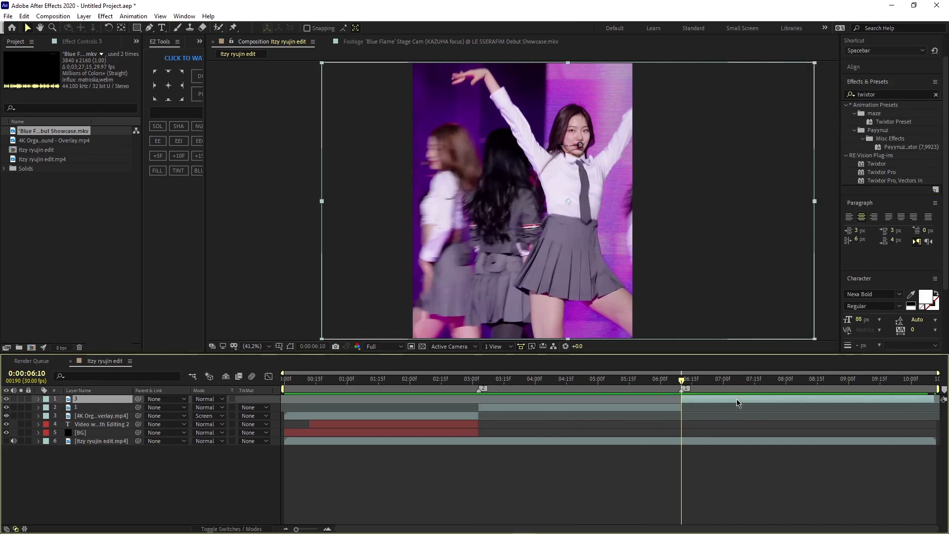
pyautogui.press('space')
pyautogui.click(686, 381)
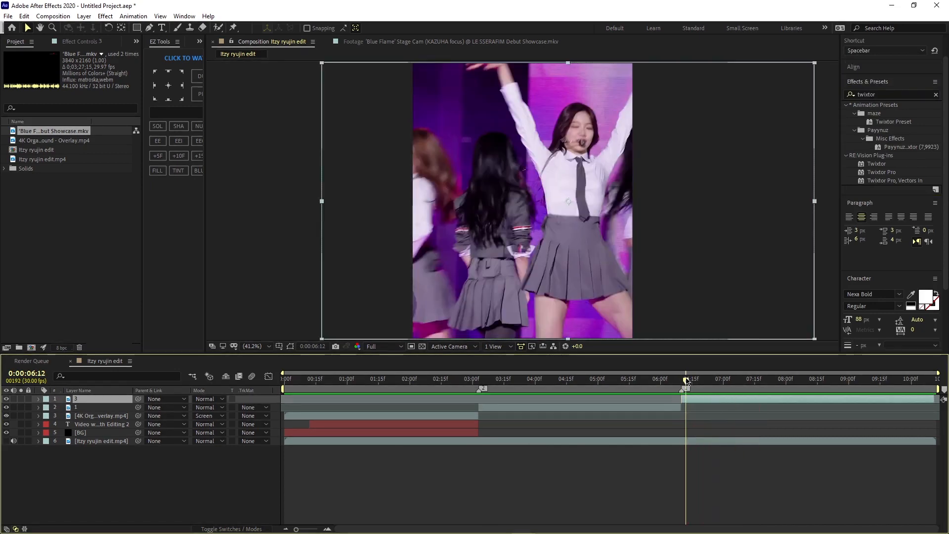
pyautogui.click(683, 381)
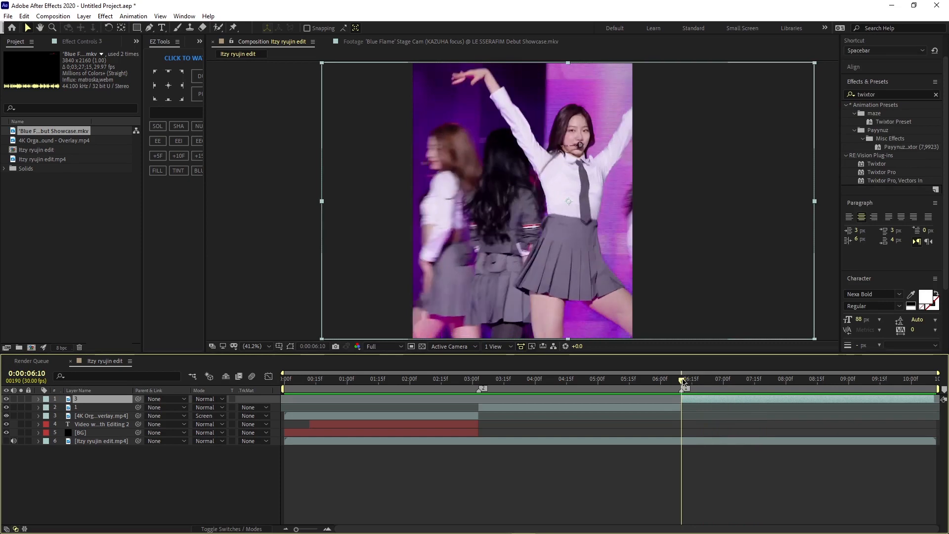
# Convert the composition's audio to keyframes and reveal the Audio Amplitude keyframes with the playhead at 6:10.
pyautogui.rightClick(102, 401)
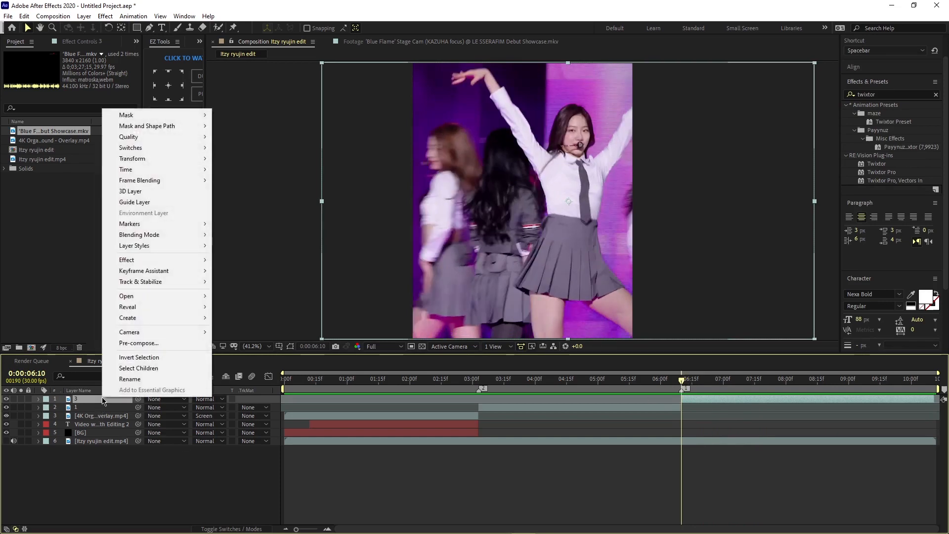
pyautogui.moveTo(153, 270)
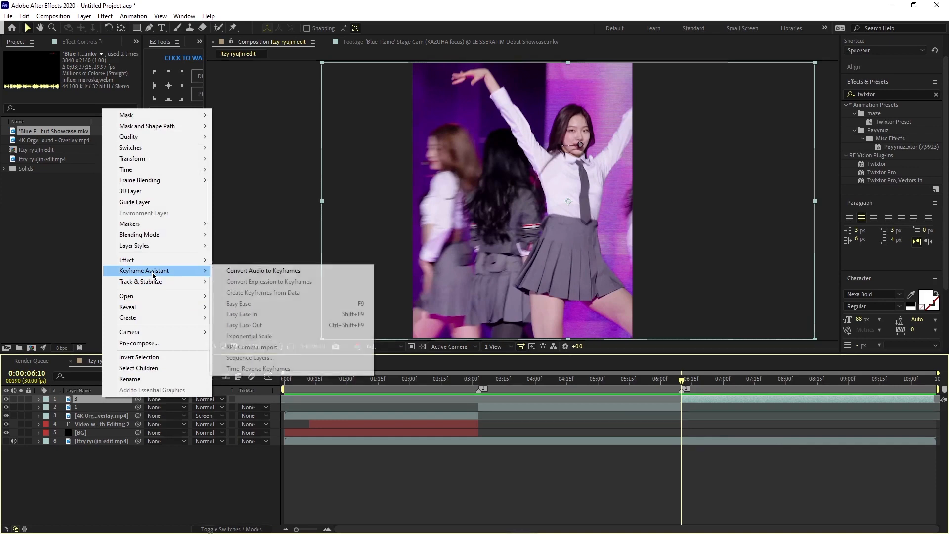
pyautogui.click(225, 272)
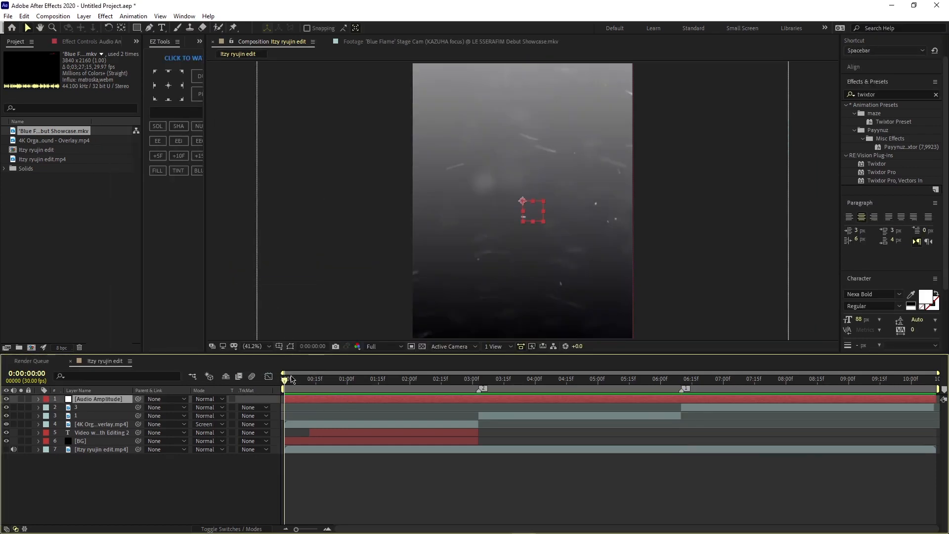
pyautogui.moveTo(291, 379); pyautogui.dragTo(683, 397)
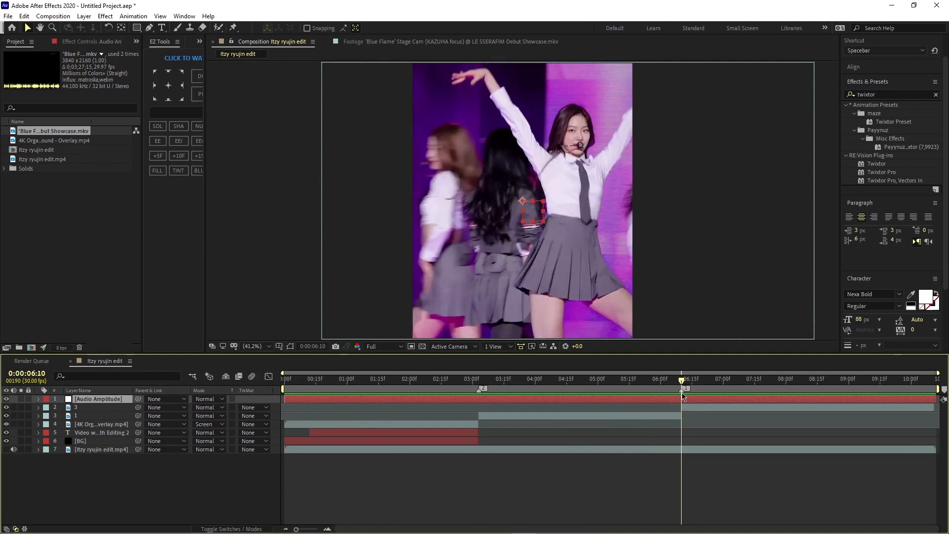
pyautogui.press('u')
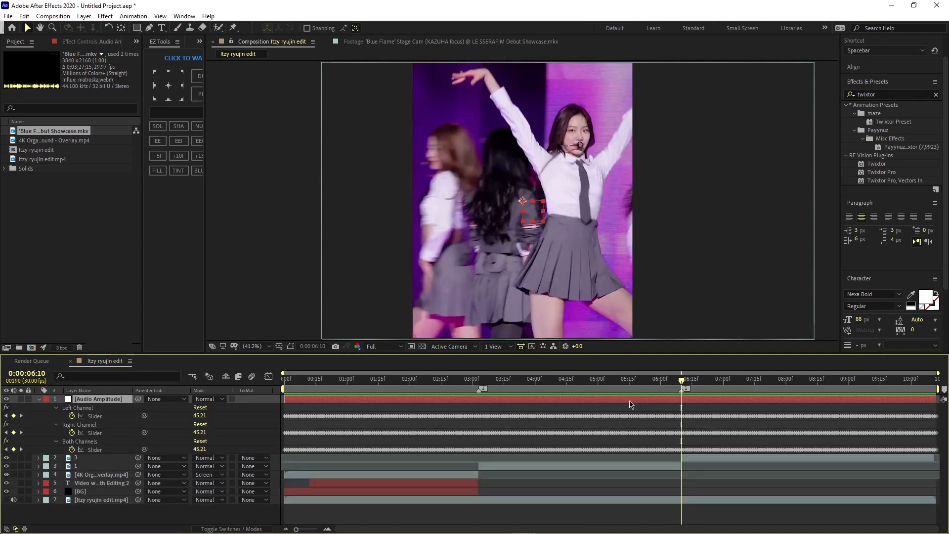
# Delete the Left Channel and Right Channel effects from the Audio Amplitude layer.
pyautogui.click(98, 410)
pyautogui.press('Delete')
pyautogui.click(97, 410)
pyautogui.press('Delete')
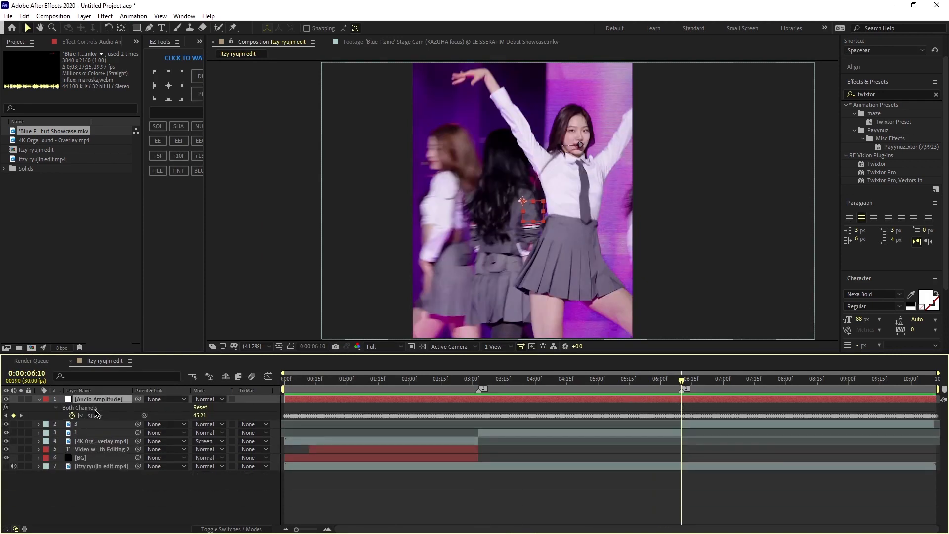
# Display the Both Channels slider keyframes of Audio Amplitude as a speed graph in the Graph Editor.
pyautogui.click(83, 410)
pyautogui.click(94, 416)
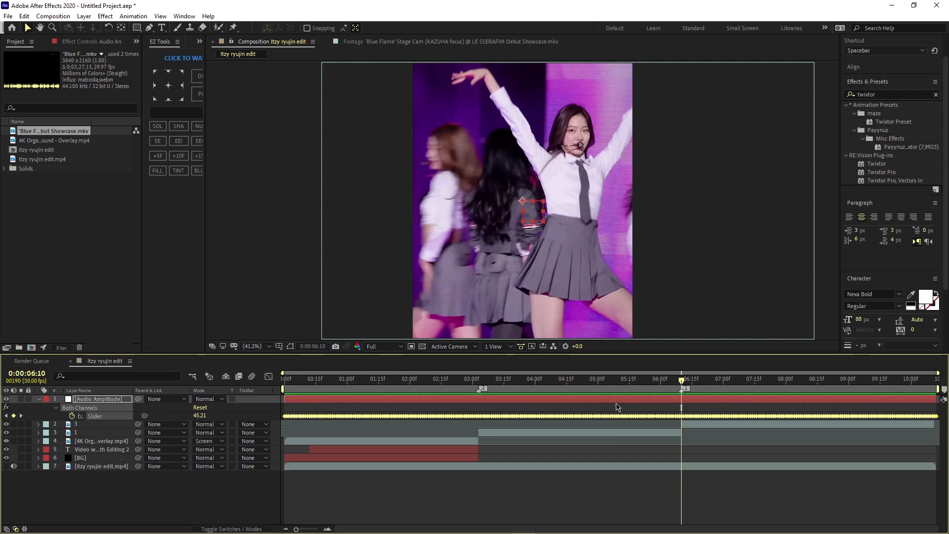
pyautogui.press('u')
pyautogui.press('u')
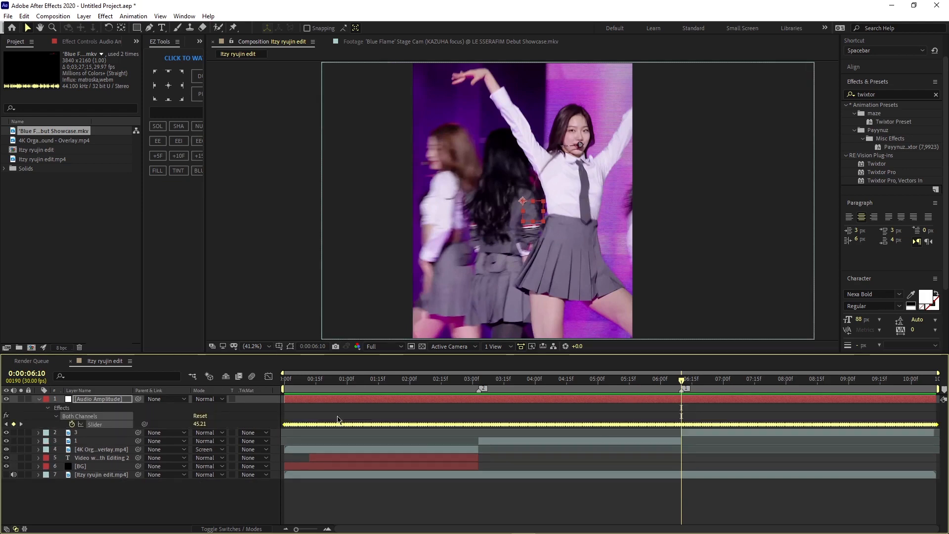
pyautogui.click(268, 376)
# Preview the beats from about 6:10 and move marker 1 onto the first tall audio peak of the edited section.
pyautogui.moveTo(686, 379); pyautogui.dragTo(774, 389)
pyautogui.moveTo(611, 254); pyautogui.dragTo(429, 277)
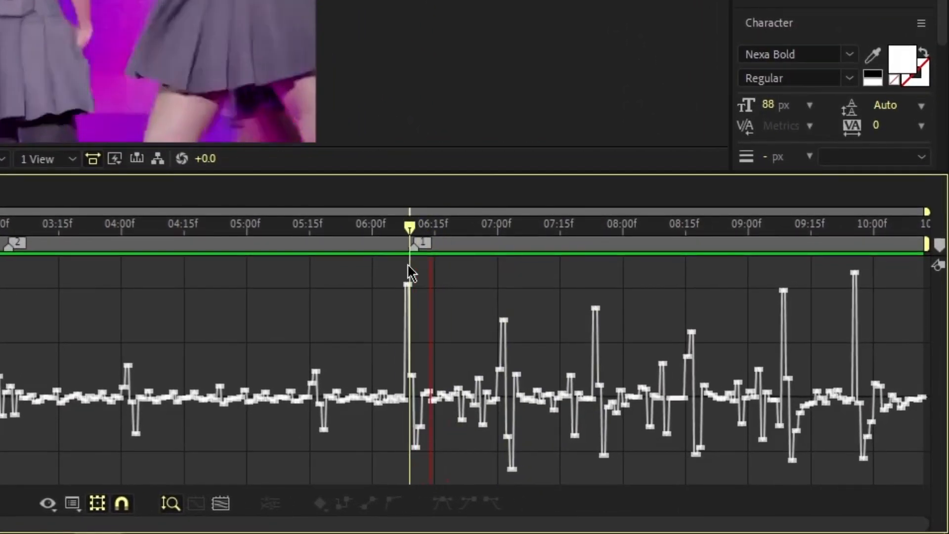
pyautogui.press('space')
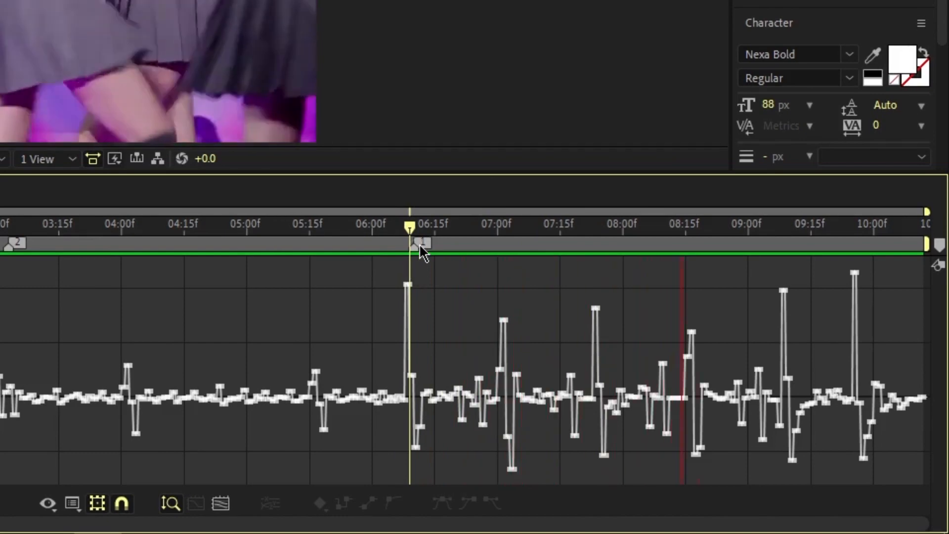
pyautogui.moveTo(412, 226)
pyautogui.mouseDown()
pyautogui.moveTo(423, 223)
pyautogui.moveTo(405, 223)
pyautogui.moveTo(404, 248)
pyautogui.moveTo(413, 226)
pyautogui.moveTo(487, 227)
pyautogui.moveTo(405, 227)
pyautogui.moveTo(506, 264)
pyautogui.moveTo(593, 263)
pyautogui.moveTo(667, 280)
pyautogui.moveTo(622, 290)
pyautogui.moveTo(404, 284)
pyautogui.moveTo(434, 279)
pyautogui.mouseUp()
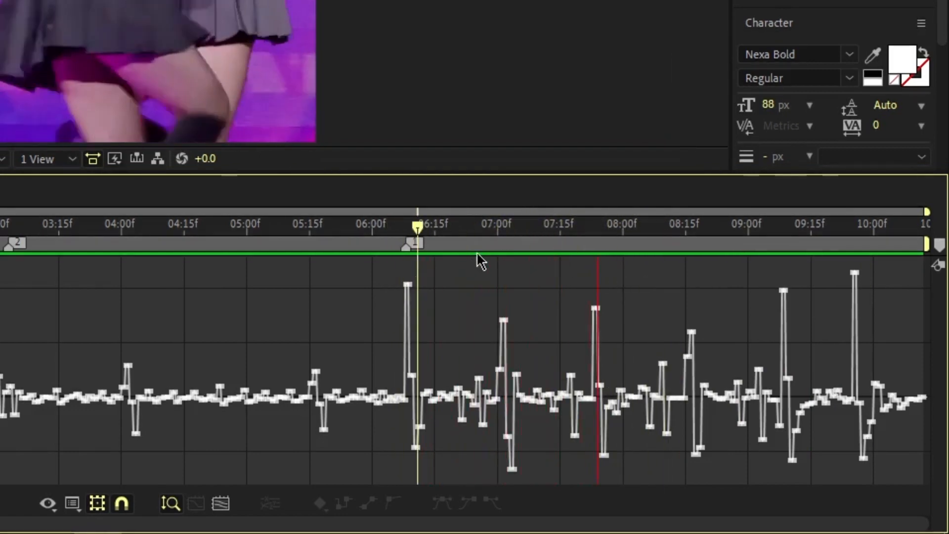
# Place markers 2 to 6 on the audio peaks at 7:02, 7:23, 8:17, 9:09 and 9:25, and delete the Audio Amplitude layer.
pyautogui.moveTo(718, 227); pyautogui.dragTo(668, 225)
pyautogui.moveTo(613, 265); pyautogui.dragTo(509, 277)
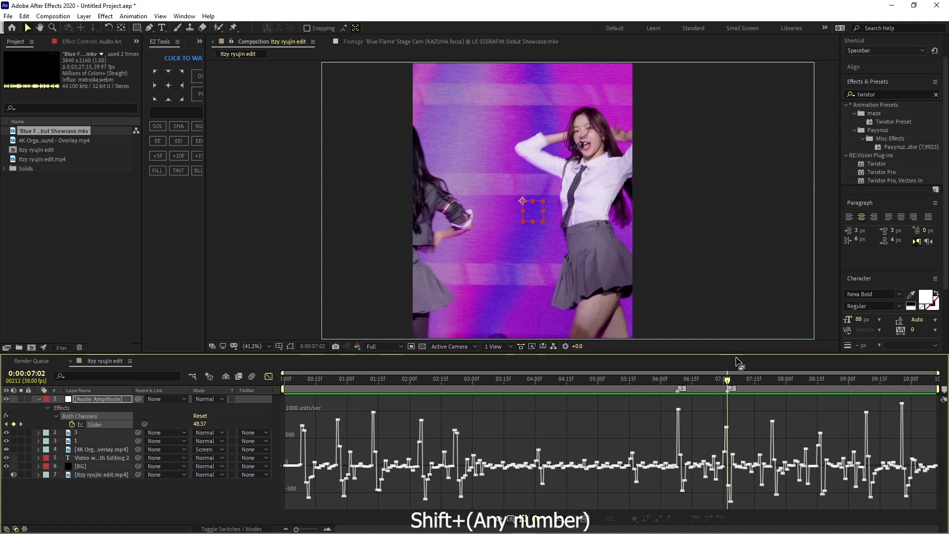
pyautogui.moveTo(728, 389); pyautogui.dragTo(773, 391)
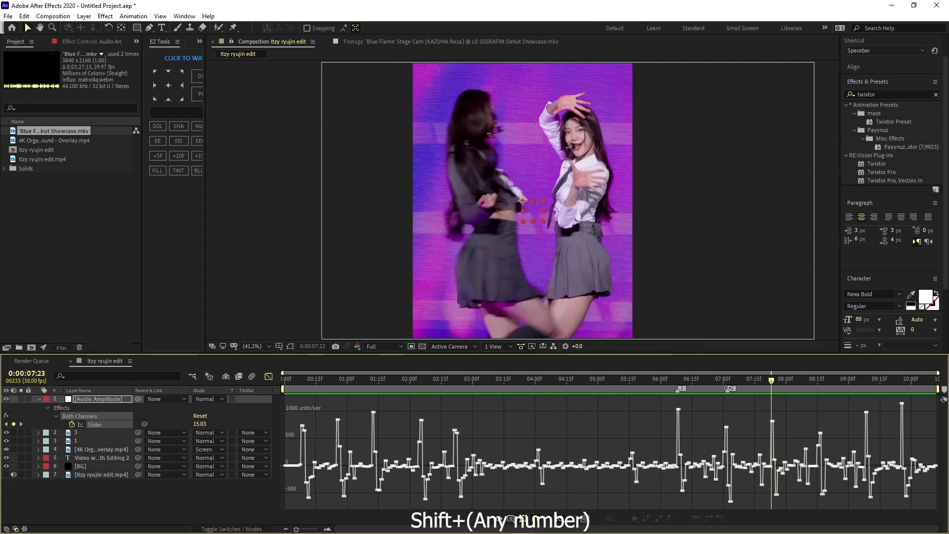
pyautogui.moveTo(774, 385); pyautogui.dragTo(822, 400)
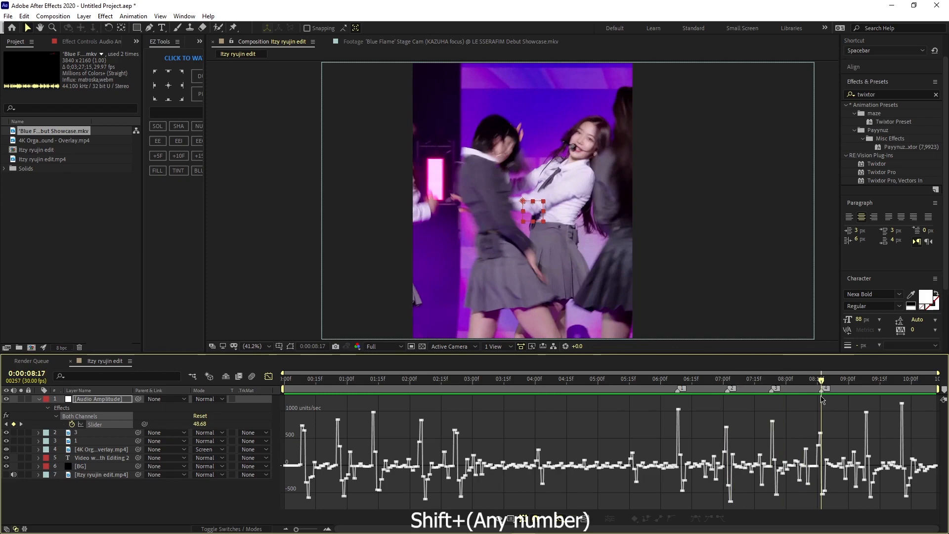
pyautogui.hotkey('shift', '4')
pyautogui.press('space')
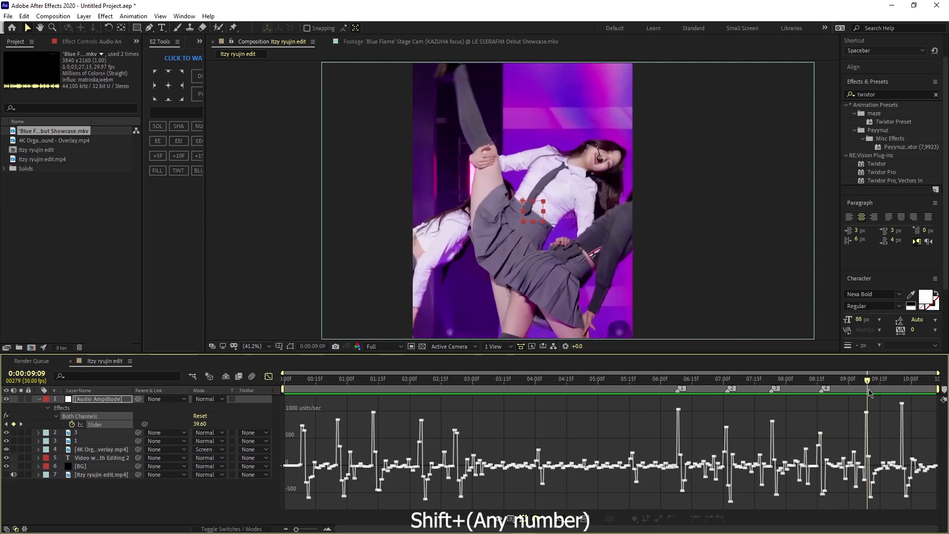
pyautogui.press('space')
pyautogui.moveTo(846, 388); pyautogui.dragTo(903, 398)
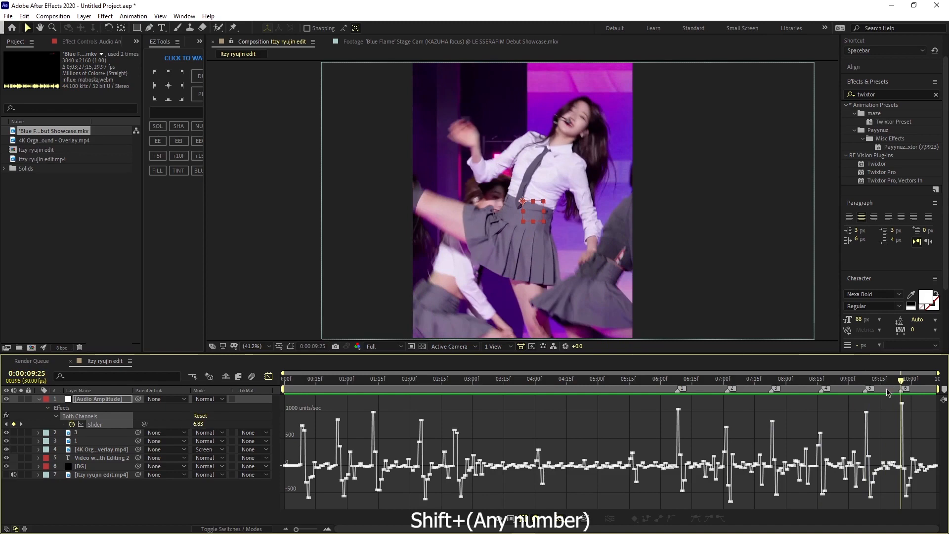
pyautogui.click(267, 376)
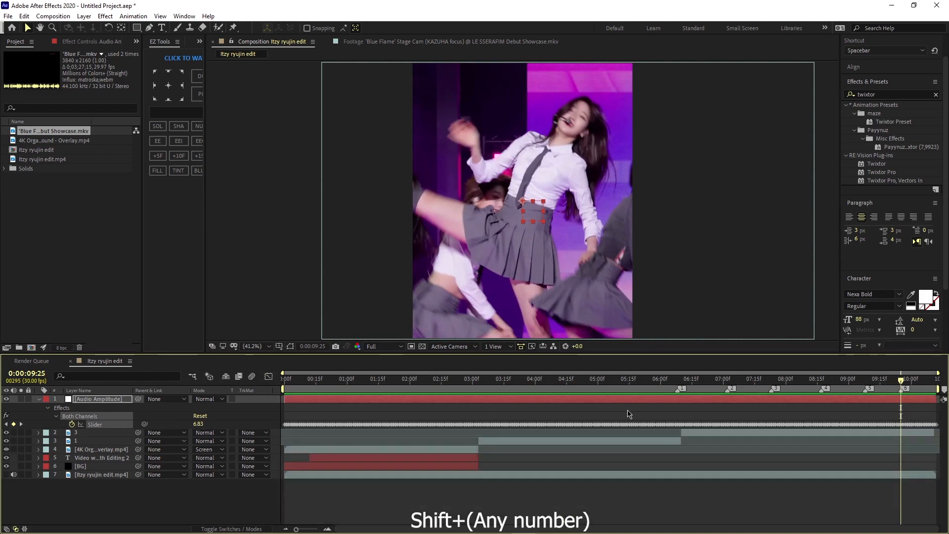
pyautogui.press('Delete')
# Shift the cut between the clips named 1 and 3 to marker 1 at 6:08.
pyautogui.moveTo(899, 390); pyautogui.dragTo(685, 404)
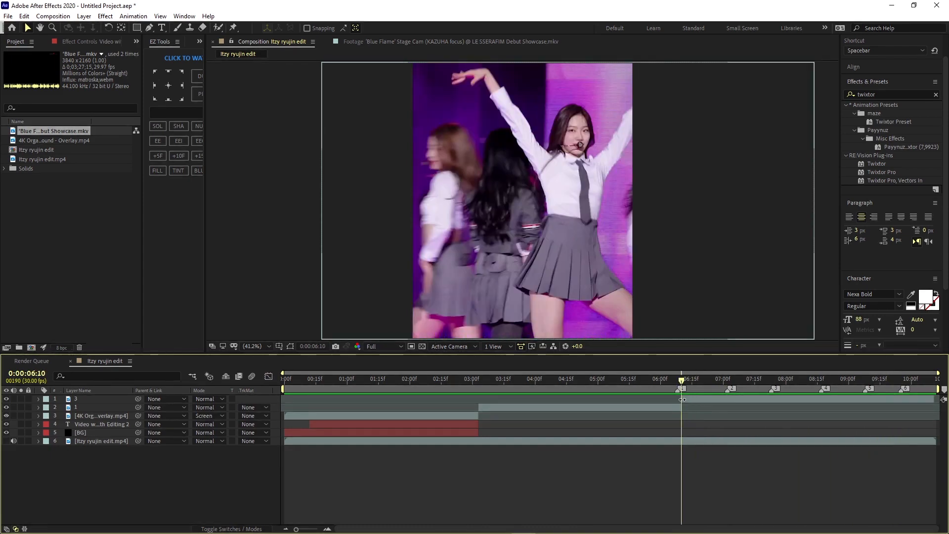
pyautogui.click(680, 399)
pyautogui.click(678, 406)
pyautogui.moveTo(682, 384)
pyautogui.mouseDown()
pyautogui.moveTo(670, 384)
pyautogui.moveTo(689, 387)
pyautogui.moveTo(678, 384)
pyautogui.mouseUp()
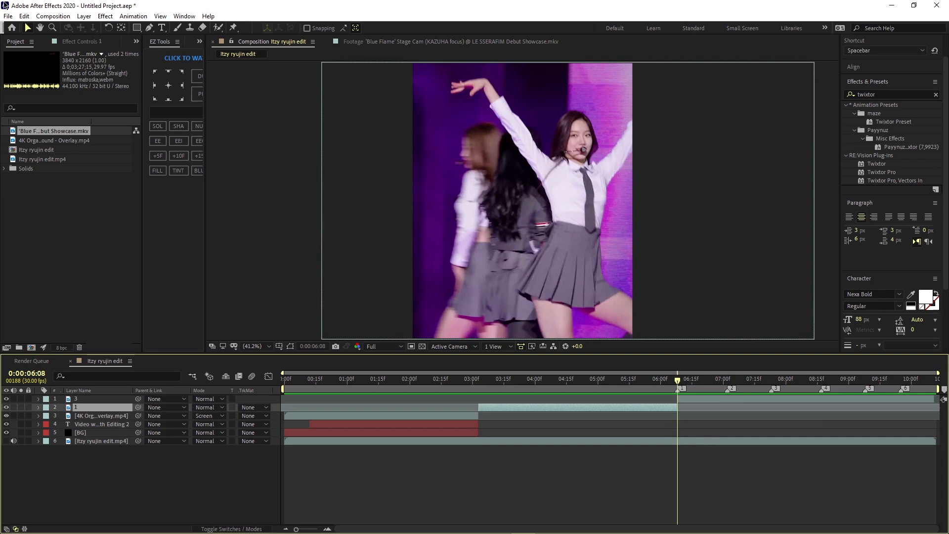
# Save the project to the Desktop as sdlgiseoihseg.aep.
pyautogui.click(8, 16)
pyautogui.click(16, 107)
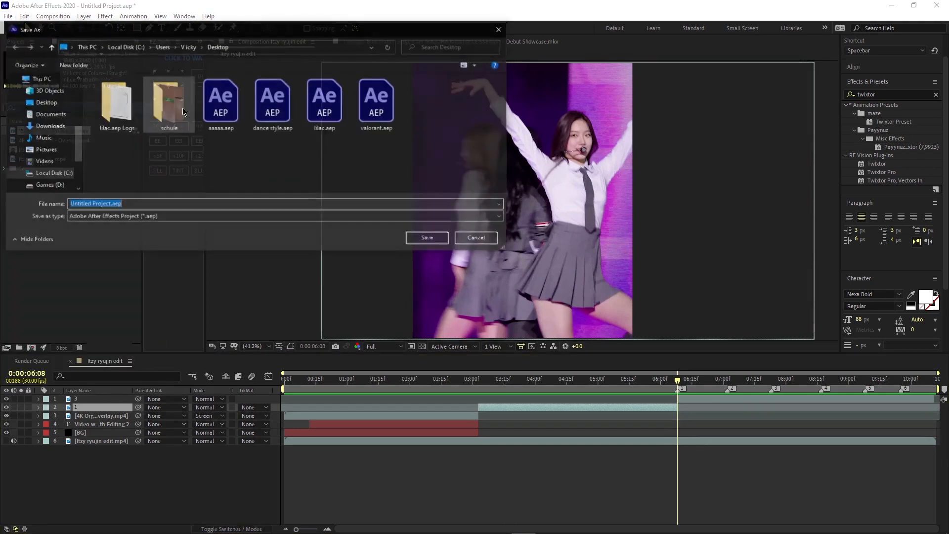
pyautogui.write('sdlgiseoihseg')
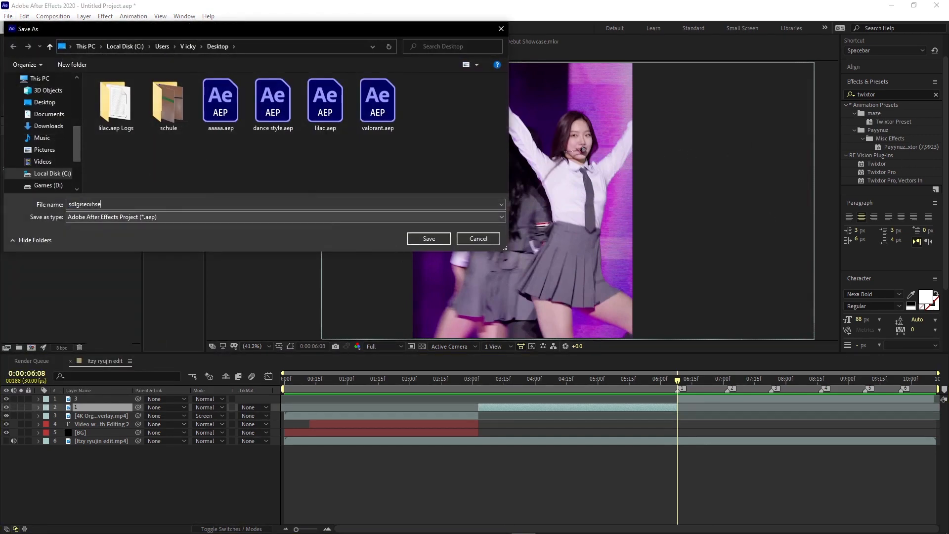
pyautogui.press('Return')
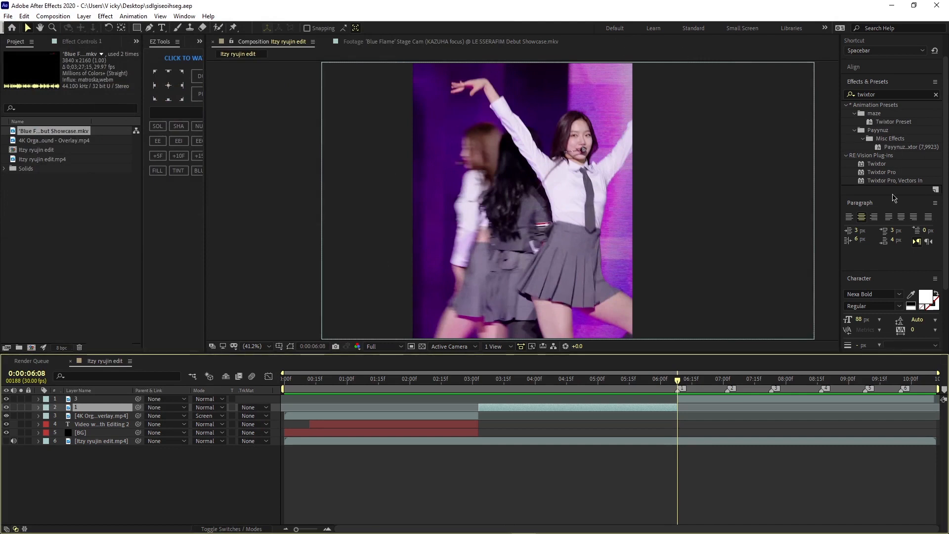
# Apply Twixtor to clip 3 with Image Prep Contrast/Edge Enhance, Frame Interp Motion Weighted Blend and Smart Blend enabled.
pyautogui.moveTo(885, 164); pyautogui.dragTo(731, 397)
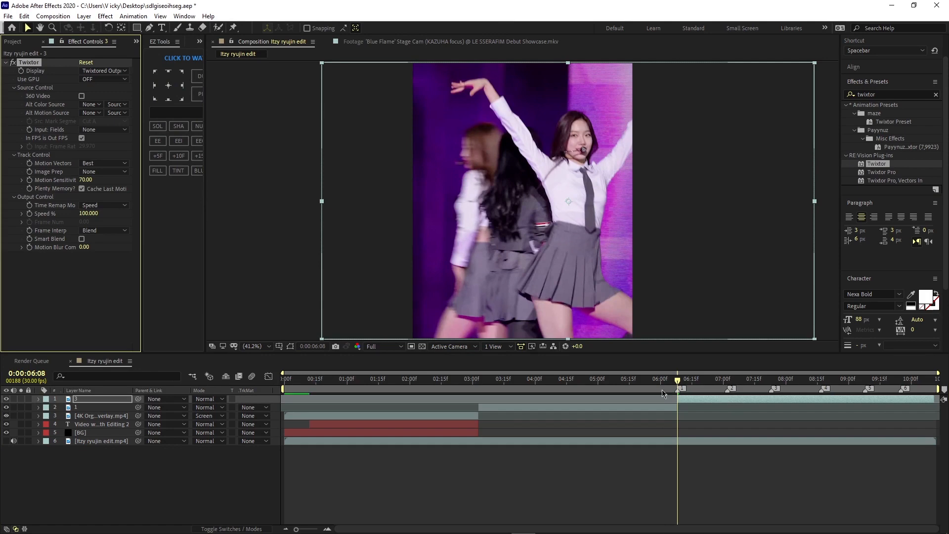
pyautogui.click(79, 172)
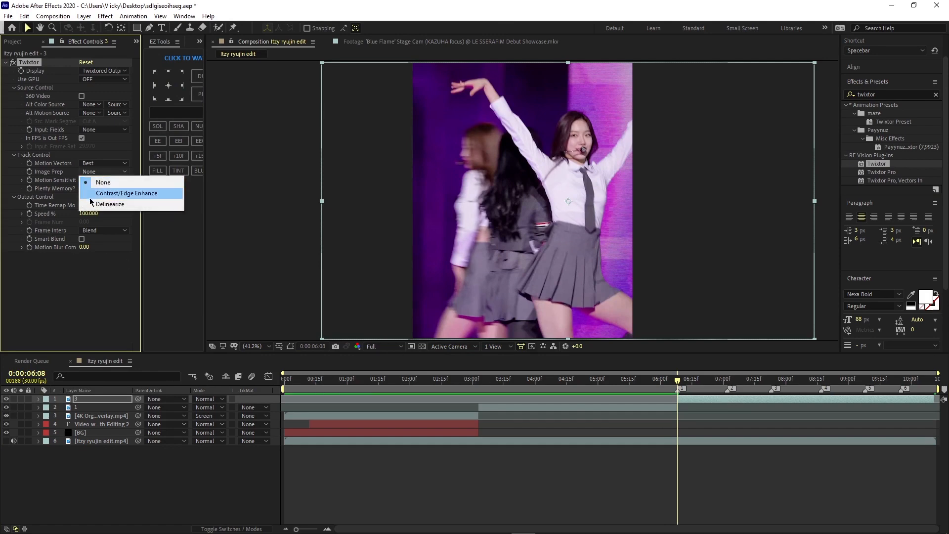
pyautogui.click(93, 194)
pyautogui.click(98, 131)
pyautogui.click(100, 203)
pyautogui.click(98, 228)
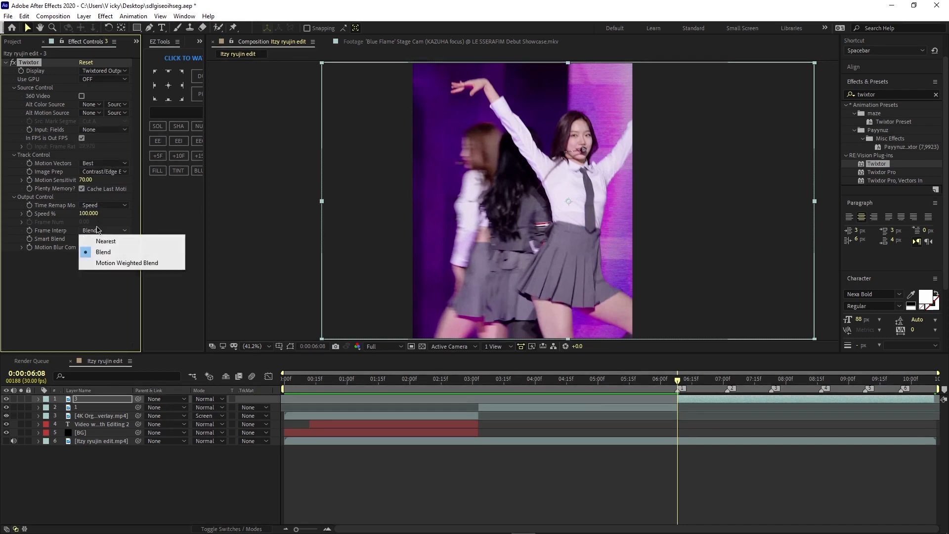
pyautogui.click(97, 262)
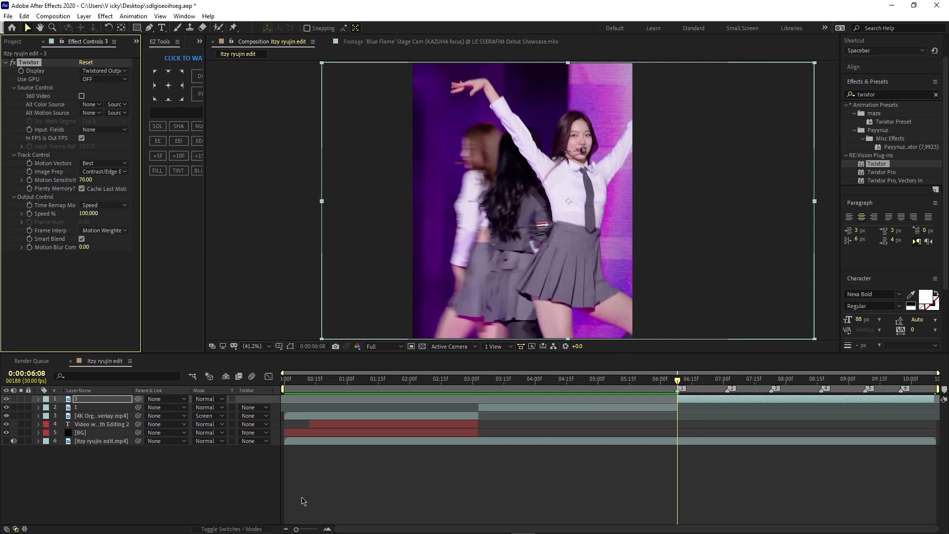
# Keyframe Twixtor's Speed % on clip 3 at 100 one frame before marker 1 and at 300 on marker 1, 6:08.
pyautogui.moveTo(300, 530); pyautogui.dragTo(310, 529)
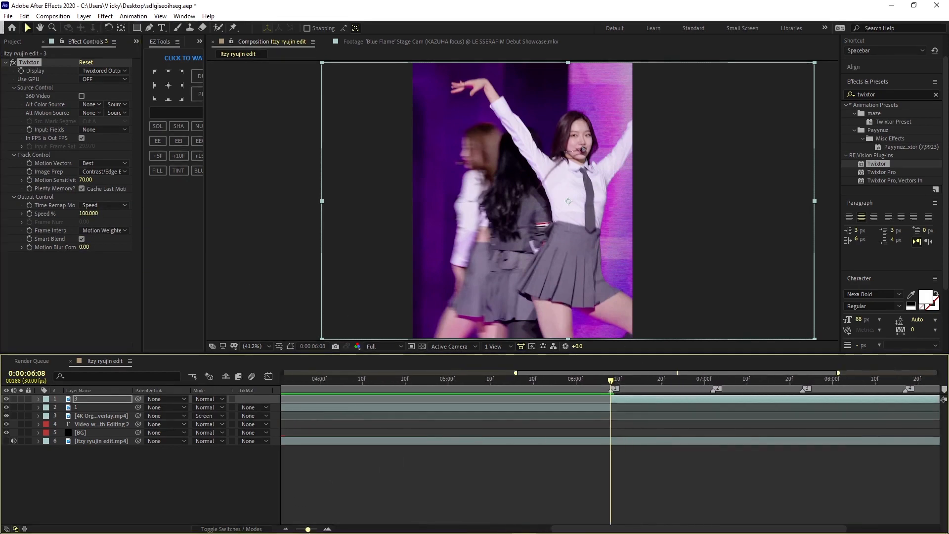
pyautogui.click(29, 216)
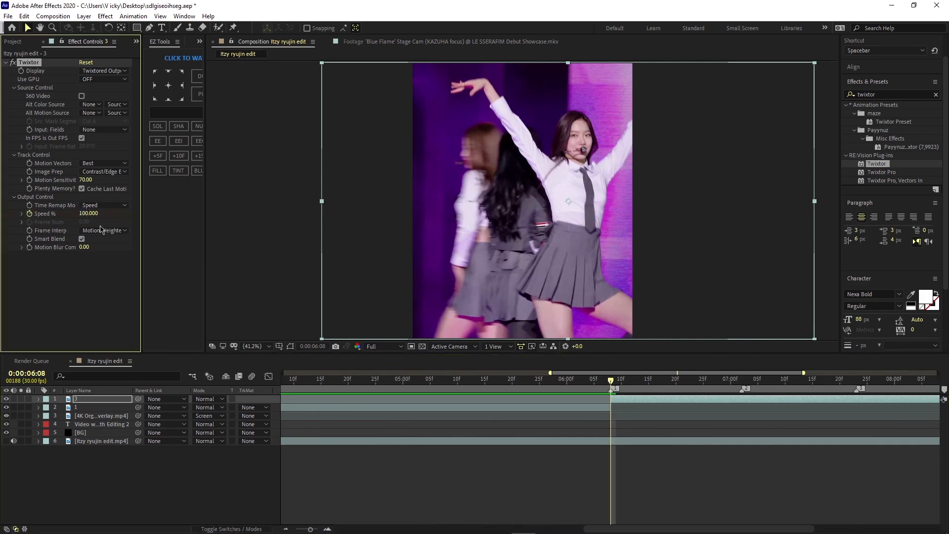
pyautogui.press('u')
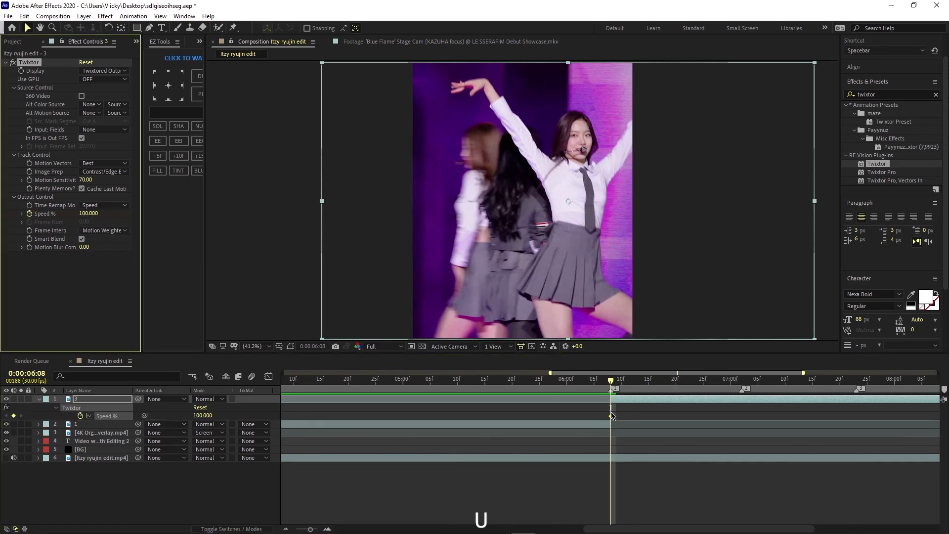
pyautogui.moveTo(611, 416); pyautogui.dragTo(604, 416)
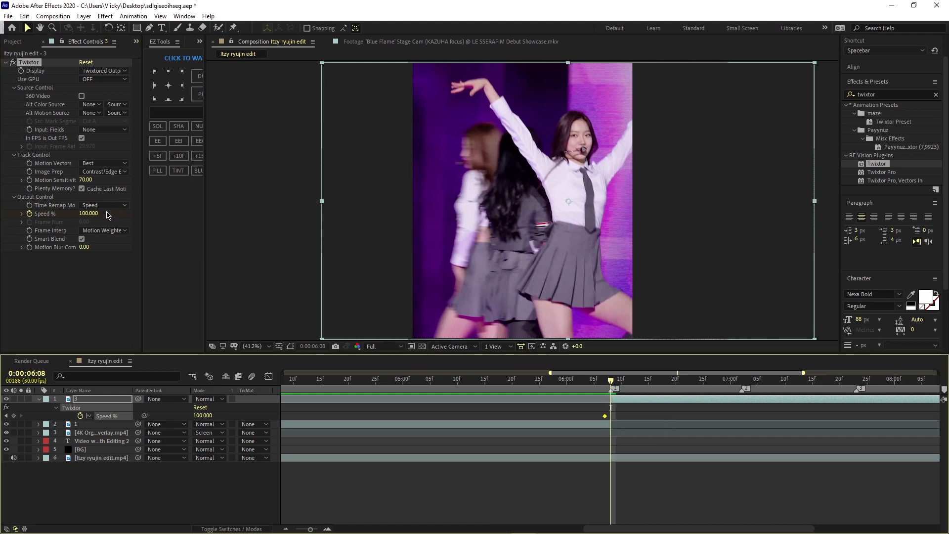
pyautogui.click(88, 214)
pyautogui.write('3')
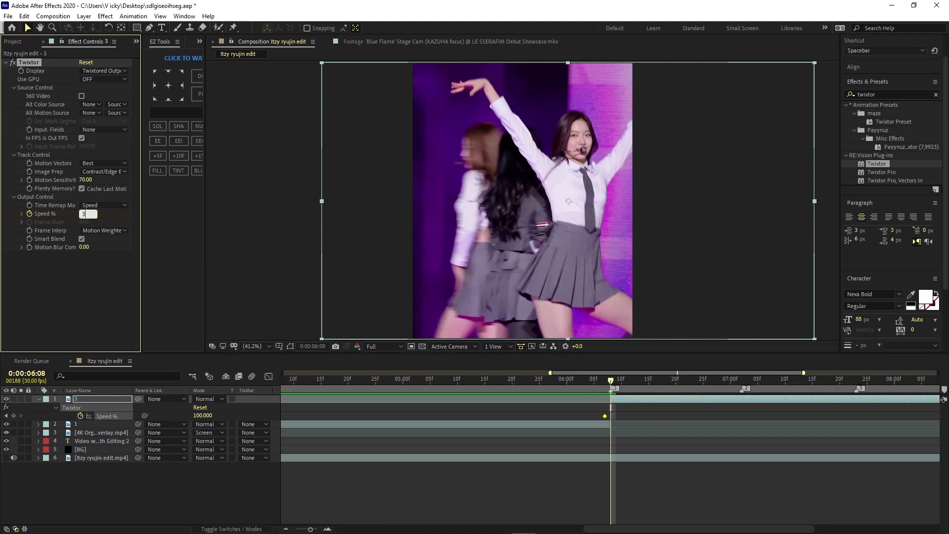
pyautogui.write('00')
pyautogui.press('Return')
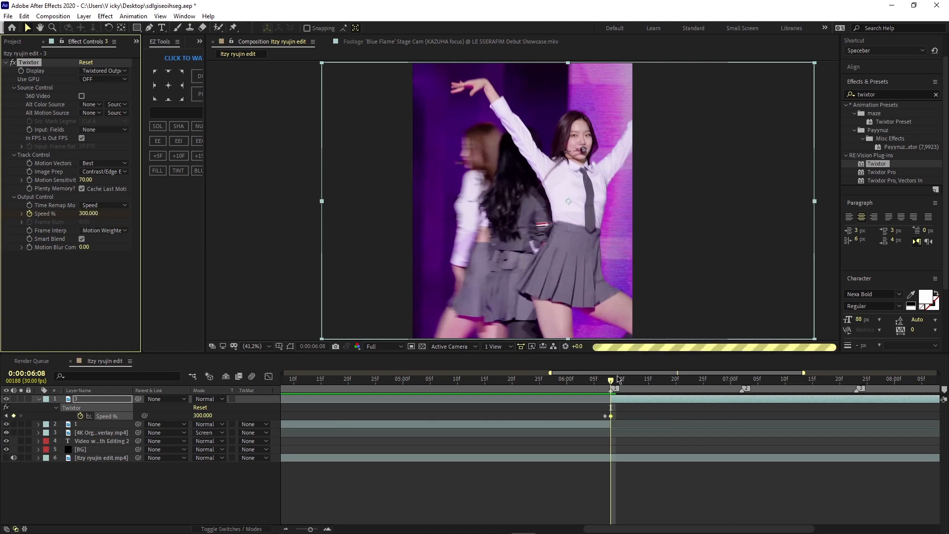
pyautogui.moveTo(613, 416)
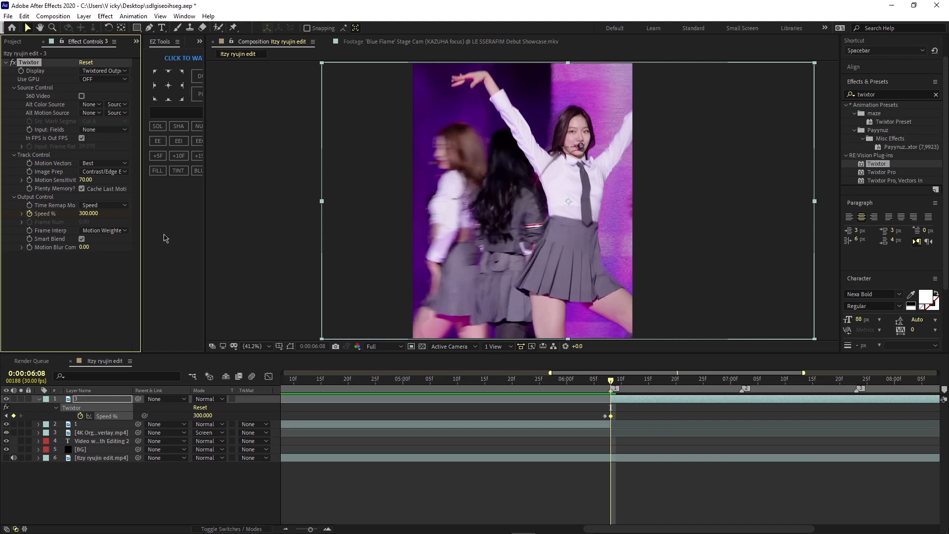
# Try to paste the copied Speed % keyframes at marker 2, 7:02, and undo the paste.
pyautogui.moveTo(611, 379)
pyautogui.mouseDown()
pyautogui.moveTo(752, 383)
pyautogui.moveTo(743, 384)
pyautogui.mouseUp()
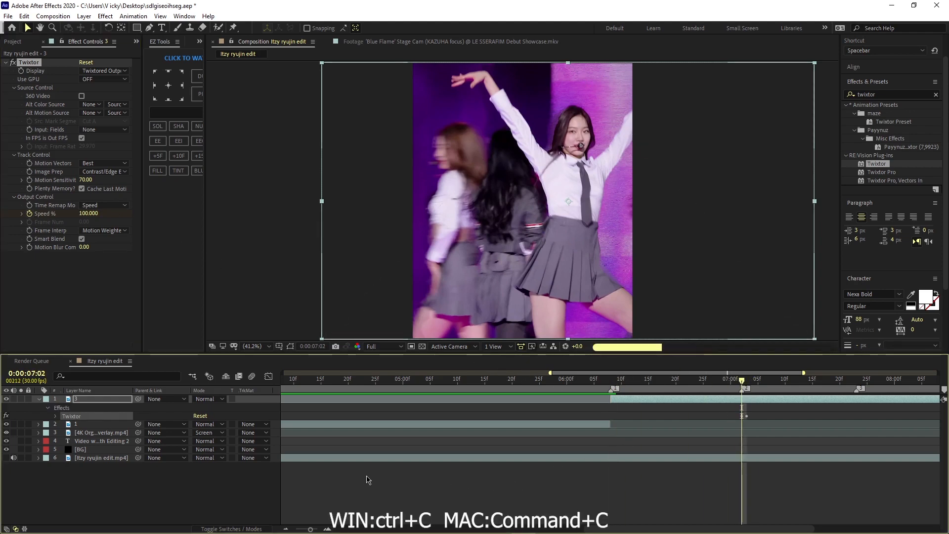
pyautogui.hotkey('ctrl', 'v')
pyautogui.press('e')
pyautogui.click(687, 419)
pyautogui.click(689, 401)
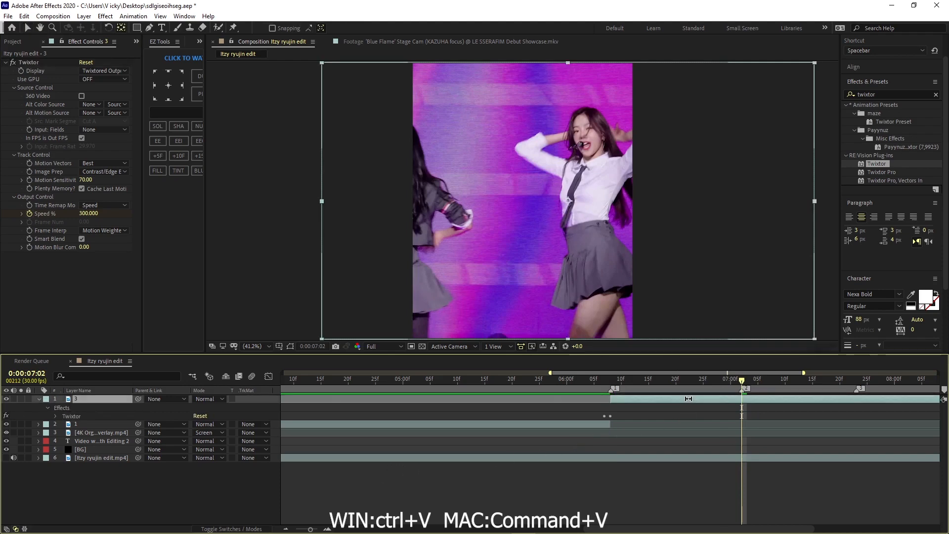
pyautogui.press('u')
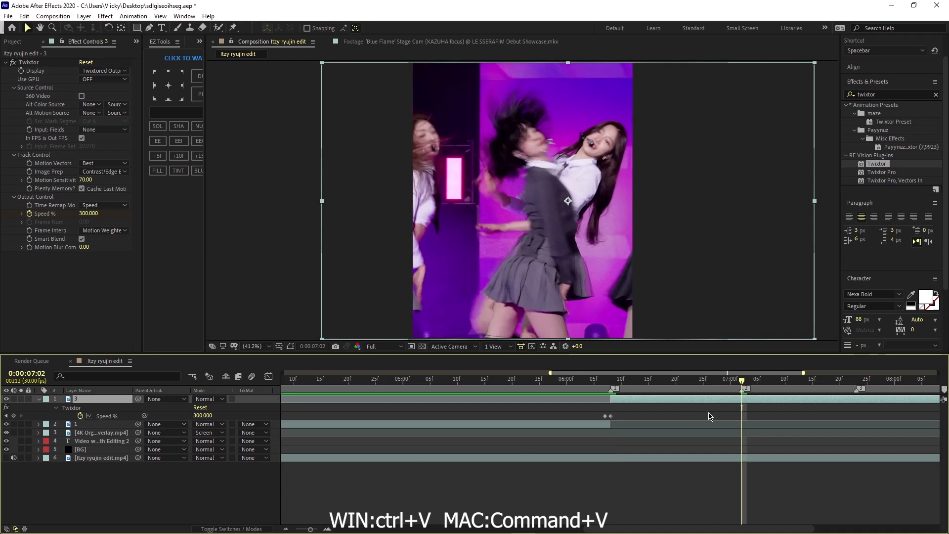
pyautogui.hotkey('ctrl', 'v')
pyautogui.hotkey('ctrl', 'z')
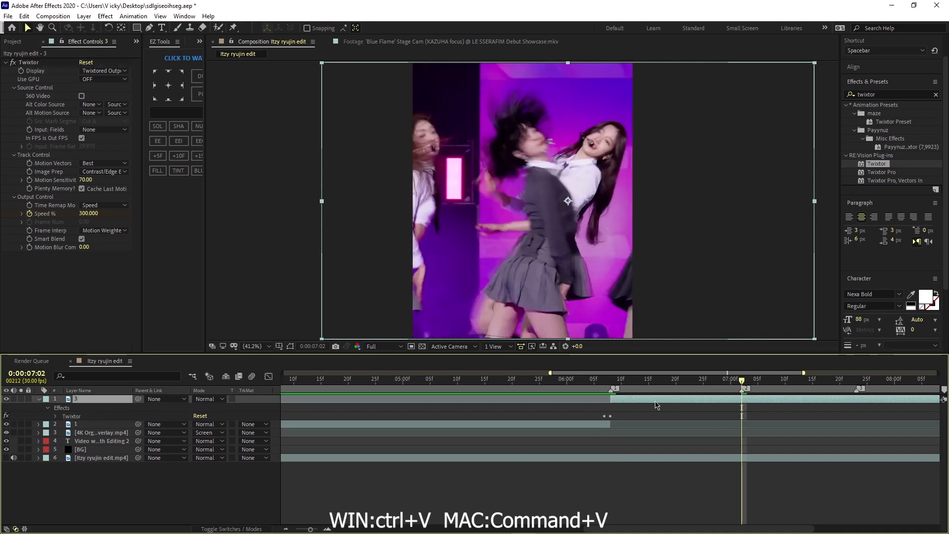
# Copy only the 300 Speed % keyframe from marker 1 and paste it at each of markers 2 to 6.
pyautogui.click(611, 416)
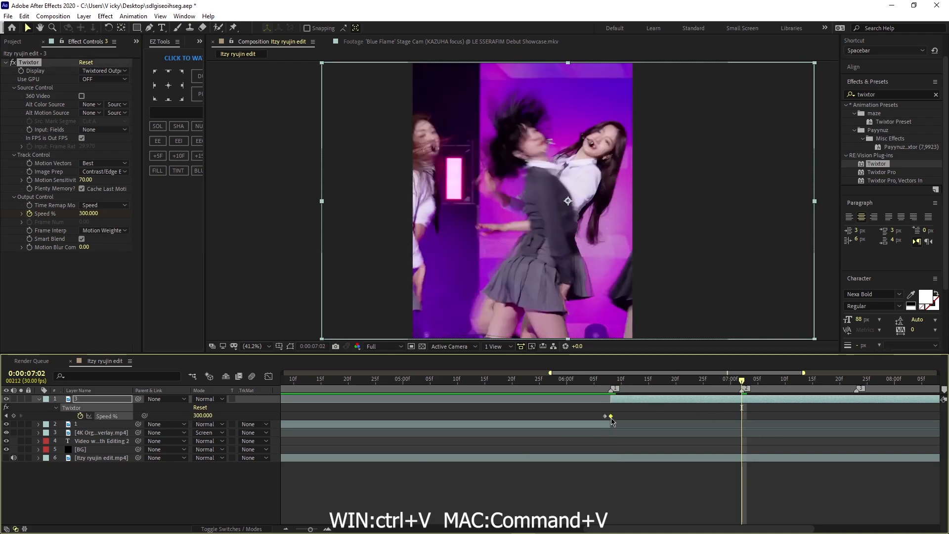
pyautogui.click(734, 398)
pyautogui.hotkey('ctrl', 'v')
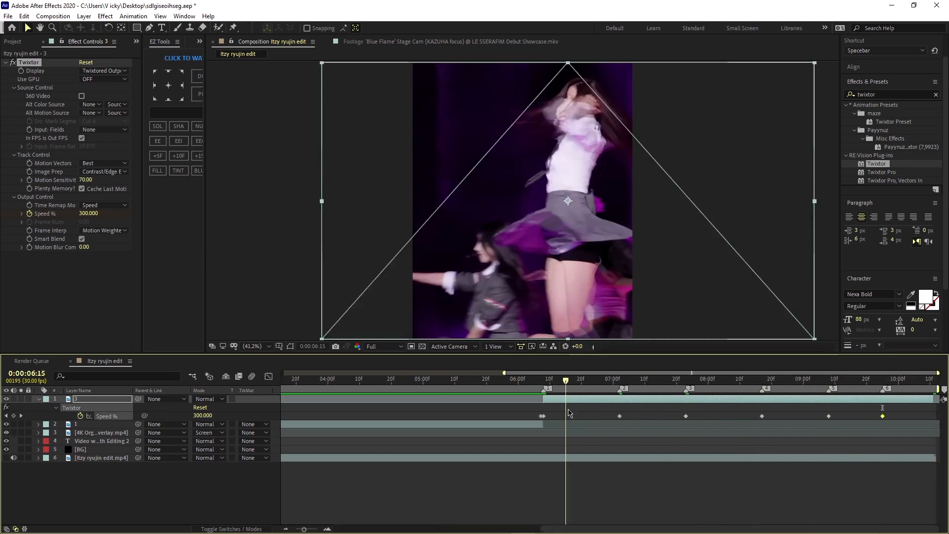
pyautogui.moveTo(580, 412); pyautogui.dragTo(650, 397)
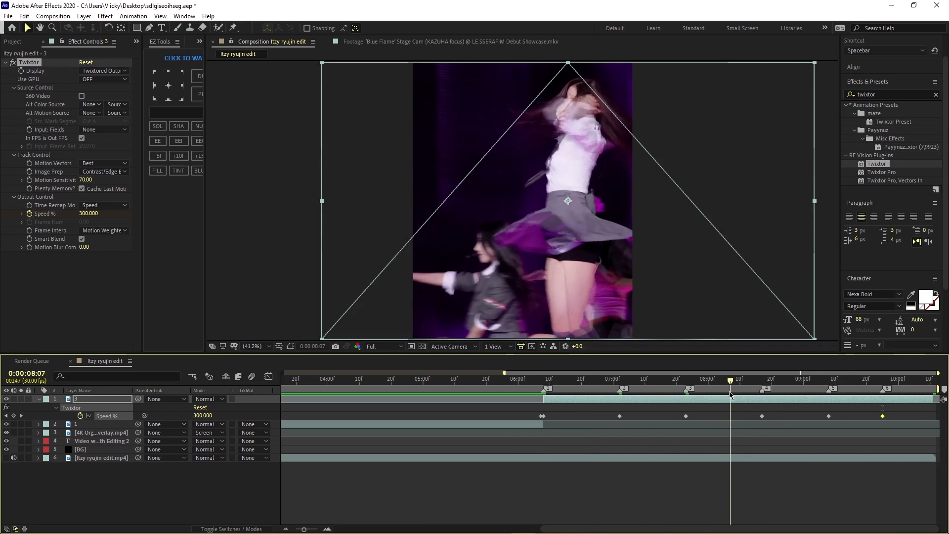
# Keyframe clip 3's Twixtor Speed % at 50 at 6:20, between markers 1 and 2, and copy that keyframe to 7:13.
pyautogui.moveTo(628, 393); pyautogui.dragTo(582, 392)
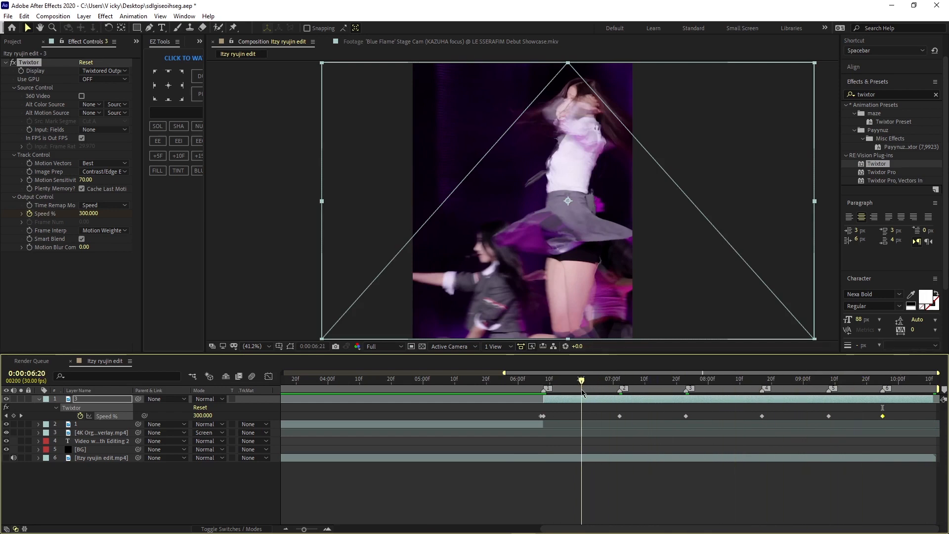
pyautogui.click(87, 213)
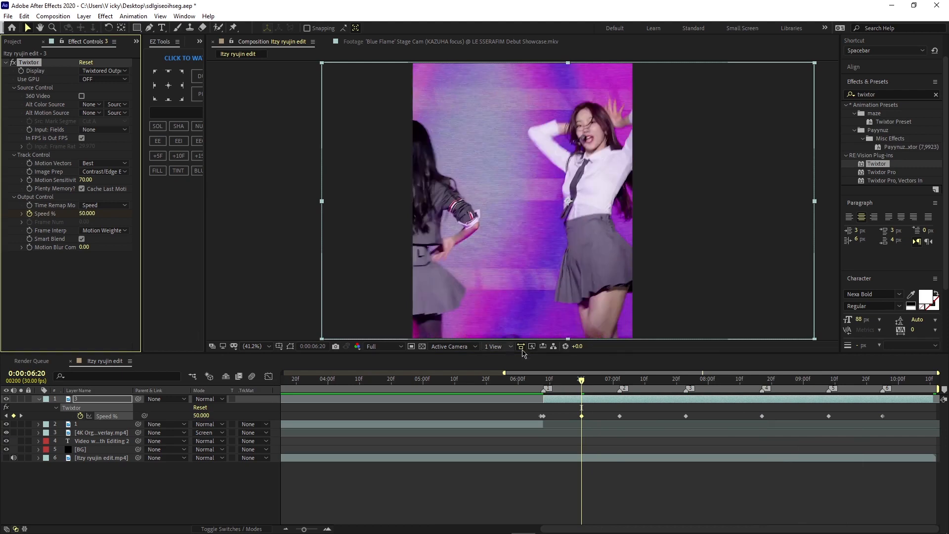
pyautogui.moveTo(582, 382); pyautogui.dragTo(660, 382)
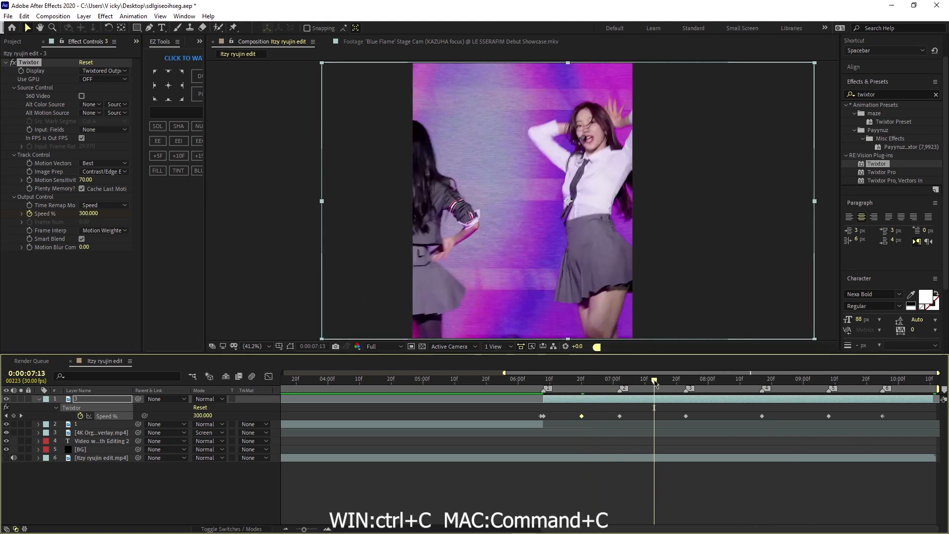
pyautogui.hotkey('ctrl', 'v')
pyautogui.hotkey('ctrl', 'z')
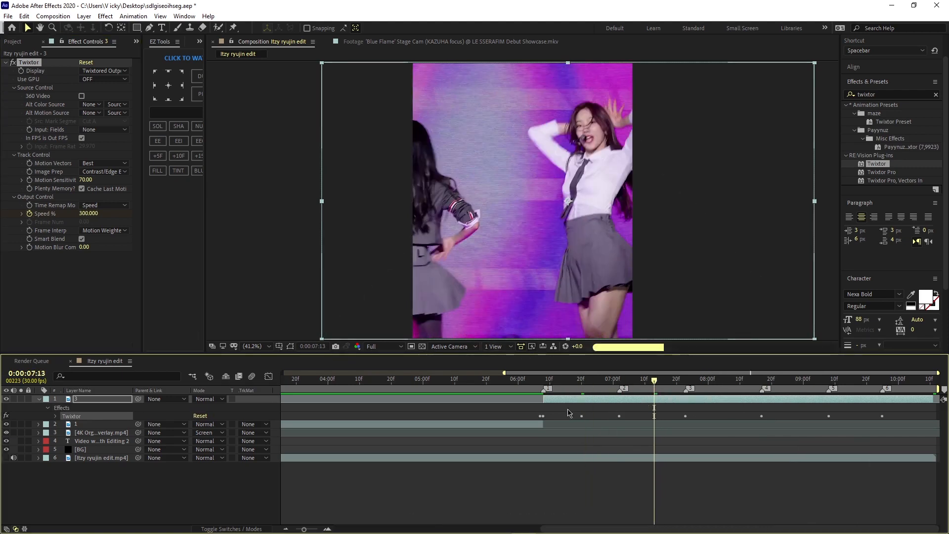
pyautogui.click(592, 400)
pyautogui.press('u')
pyautogui.click(581, 416)
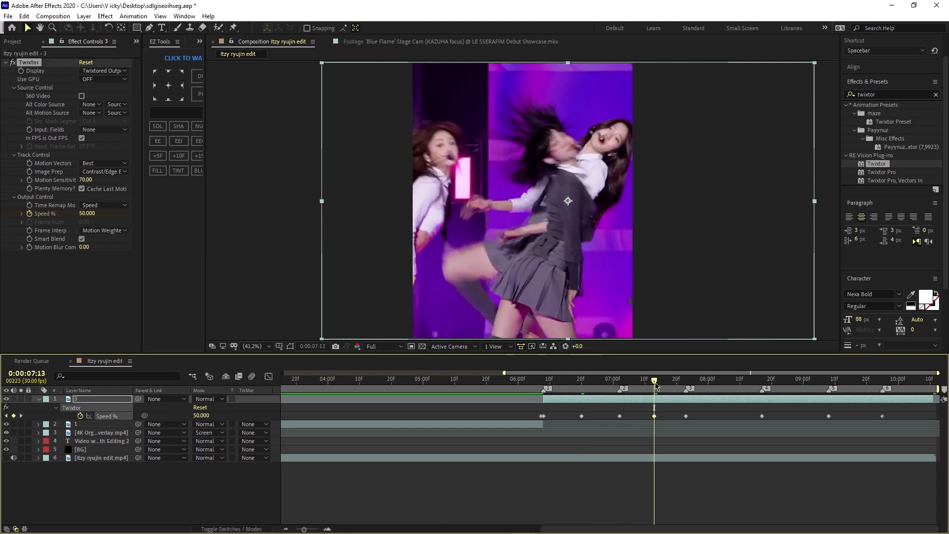
# Paste the 50 Speed % keyframe midway between each remaining pair of markers and at 10:04, and save the project.
pyautogui.click(722, 390)
pyautogui.hotkey('ctrl', 'v')
pyautogui.moveTo(724, 389); pyautogui.dragTo(794, 389)
pyautogui.hotkey('ctrl', 'v')
pyautogui.click(857, 389)
pyautogui.hotkey('ctrl', 'v')
pyautogui.hotkey('ctrl', 'v')
pyautogui.moveTo(885, 389); pyautogui.dragTo(442, 431)
pyautogui.hotkey('ctrl', 's')
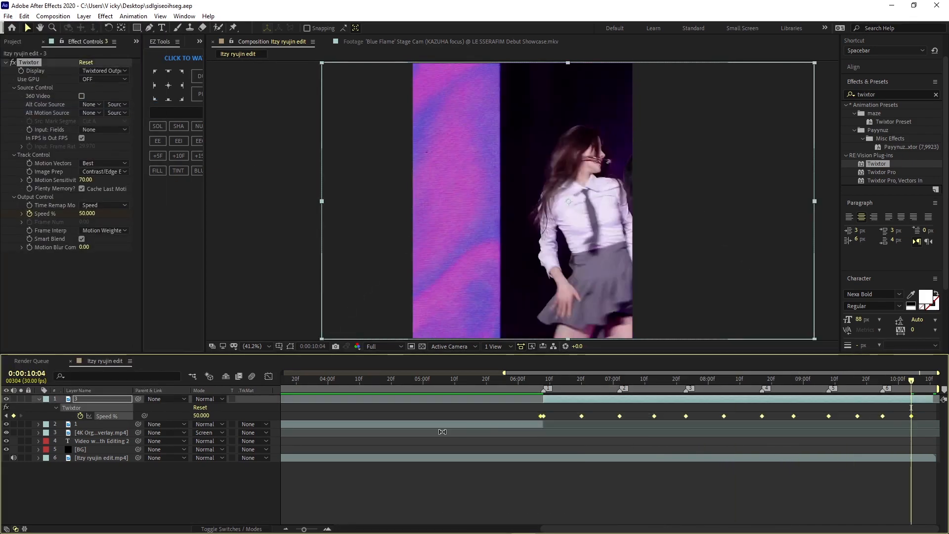
# Apply Easy Ease to all of clip 3's Speed % keyframes and show their value graph.
pyautogui.rightClick(582, 417)
pyautogui.moveTo(638, 406)
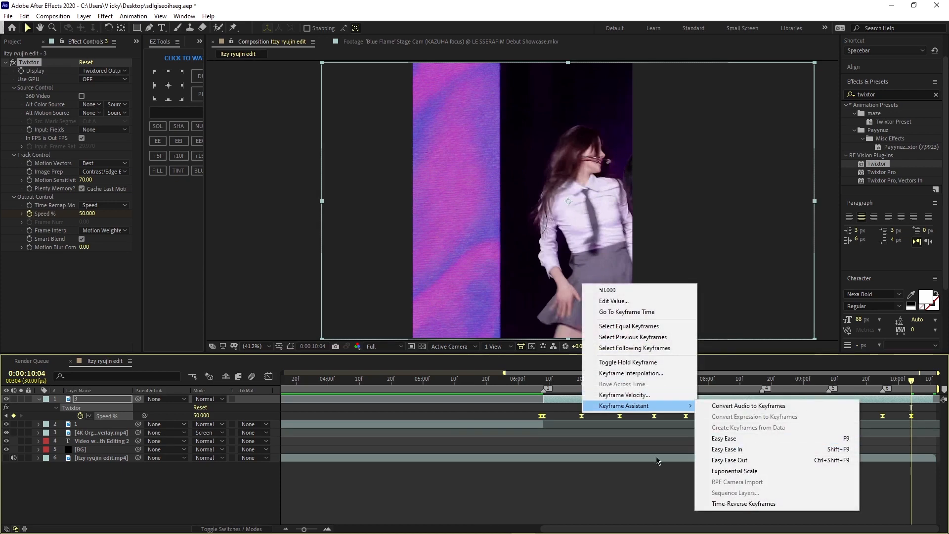
pyautogui.click(268, 377)
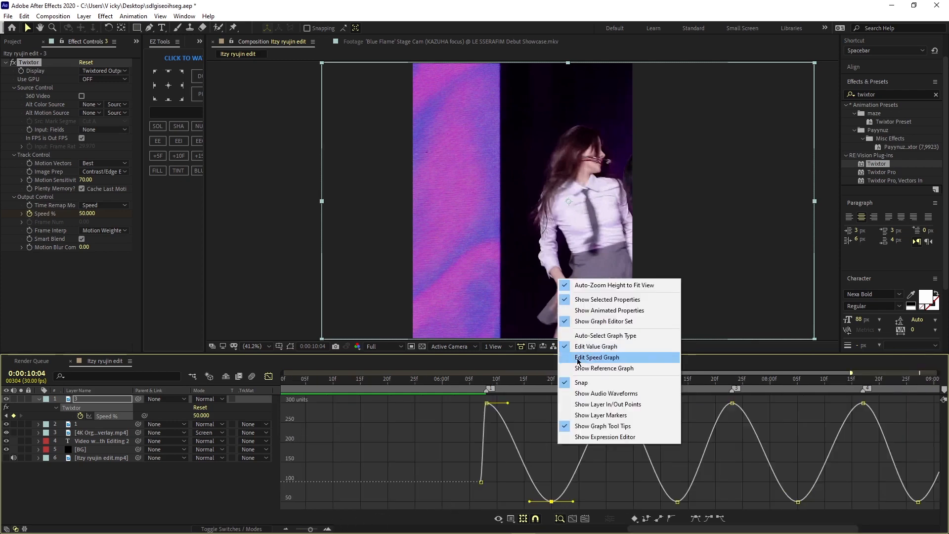
pyautogui.click(544, 460)
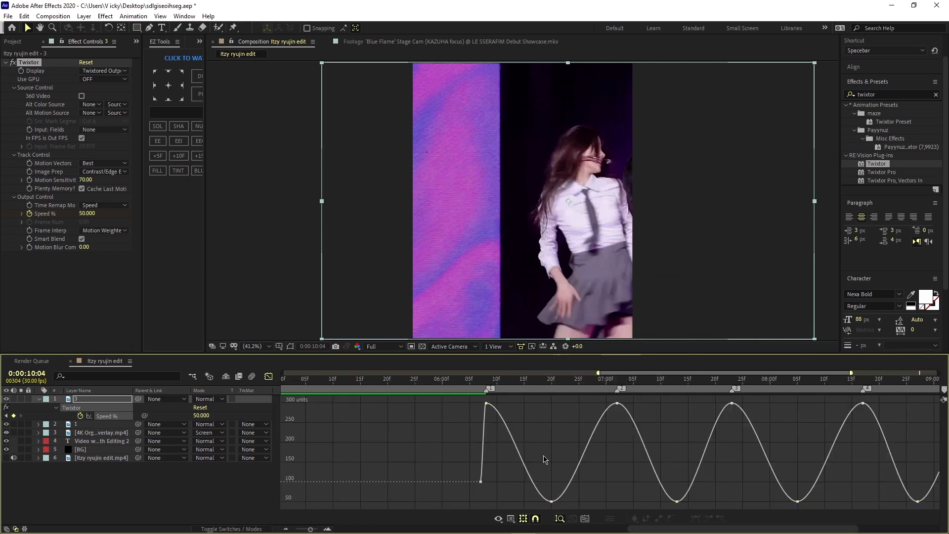
# Extend both ease handles of the 50 Speed % keyframes at 6:20 and 7:13 to reach the neighbouring markers.
pyautogui.click(551, 502)
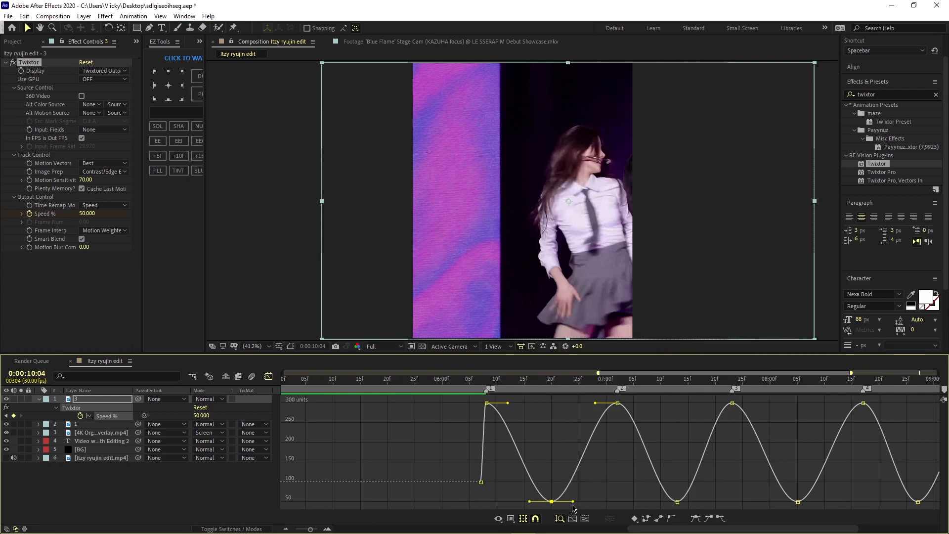
pyautogui.moveTo(580, 502); pyautogui.dragTo(606, 502)
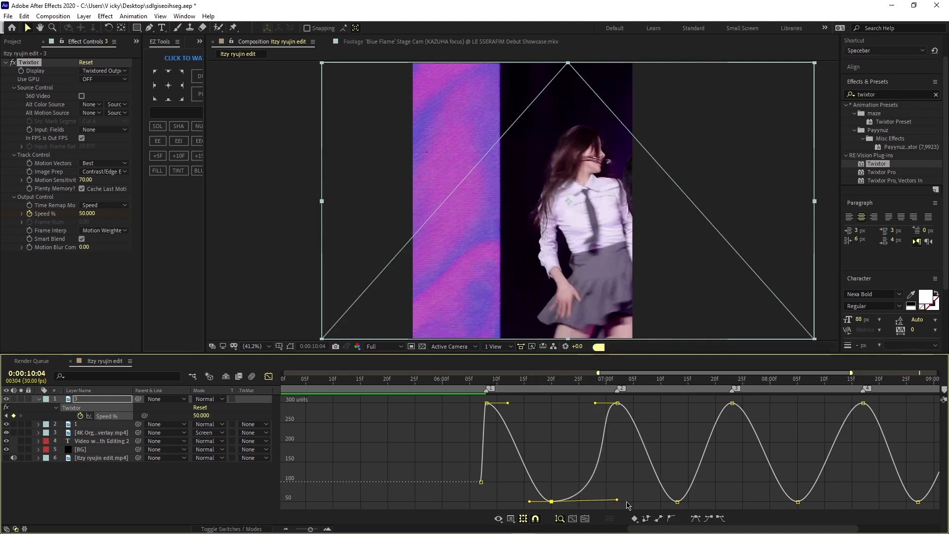
pyautogui.moveTo(528, 502); pyautogui.dragTo(485, 501)
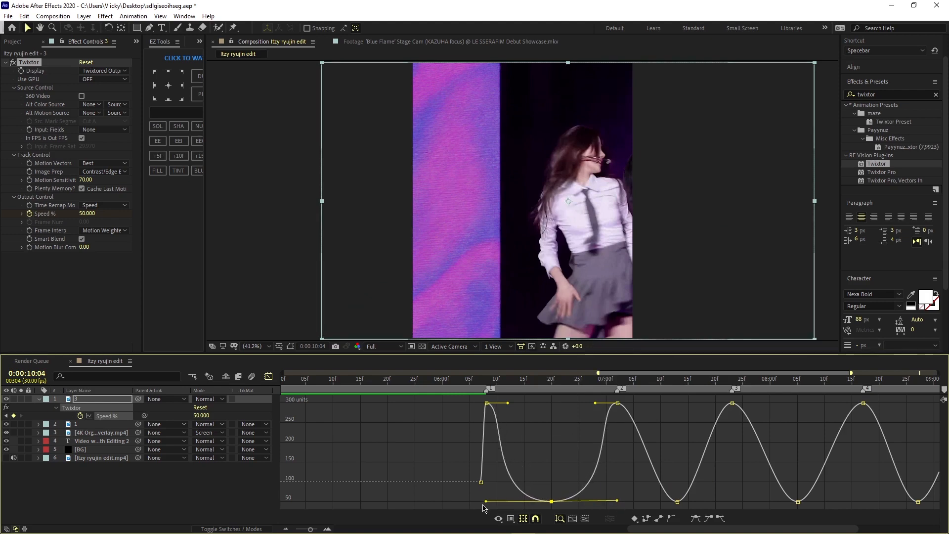
pyautogui.click(677, 502)
pyautogui.moveTo(697, 502); pyautogui.dragTo(743, 502)
pyautogui.moveTo(656, 502); pyautogui.dragTo(618, 502)
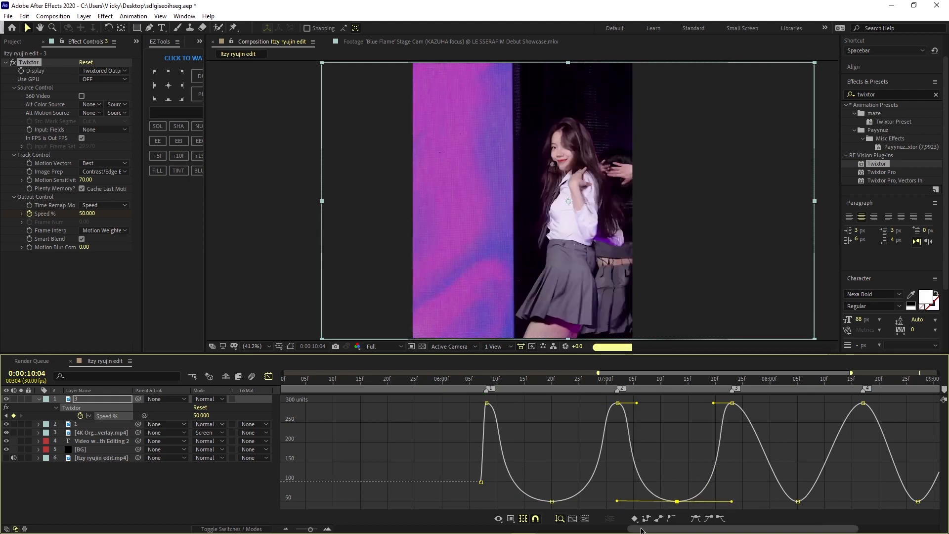
# Extend the ease handles of the remaining 50 Speed % keyframes to widen the valleys between the following markers.
pyautogui.moveTo(652, 529); pyautogui.dragTo(707, 529)
pyautogui.click(645, 501)
pyautogui.moveTo(666, 501); pyautogui.dragTo(711, 502)
pyautogui.moveTo(623, 501); pyautogui.dragTo(584, 502)
pyautogui.click(764, 501)
pyautogui.moveTo(745, 501); pyautogui.dragTo(709, 501)
pyautogui.click(875, 501)
pyautogui.moveTo(784, 501); pyautogui.dragTo(825, 501)
pyautogui.click(874, 501)
pyautogui.moveTo(888, 502); pyautogui.dragTo(917, 502)
pyautogui.moveTo(809, 530); pyautogui.dragTo(799, 530)
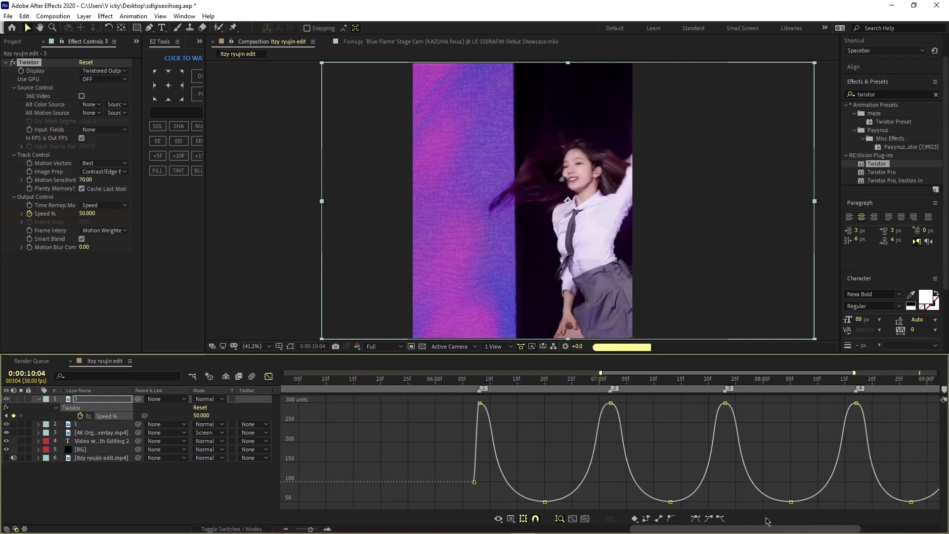
# Pull the handles of the 300 Speed % keyframes at markers 2 and 3 inward and down into sharp peaks.
pyautogui.click(494, 404)
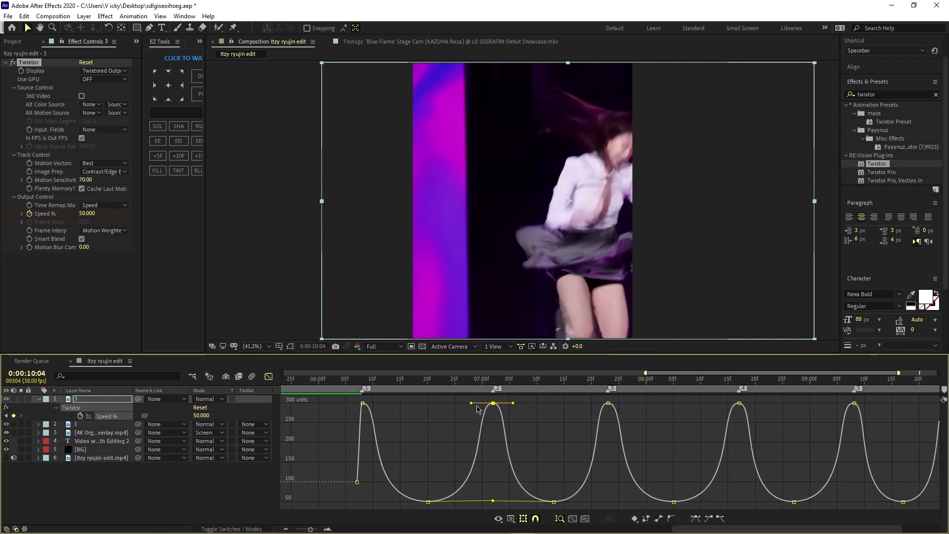
pyautogui.moveTo(476, 412); pyautogui.dragTo(495, 424)
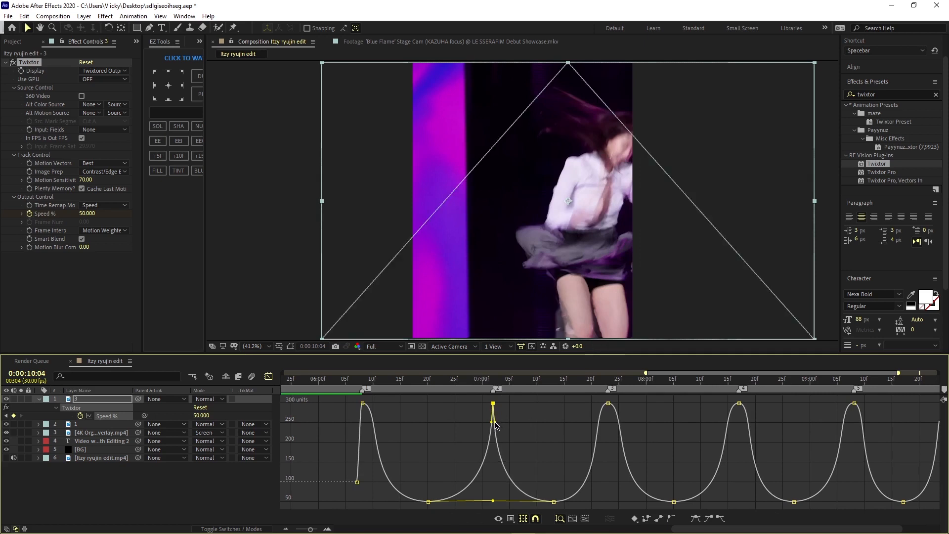
pyautogui.click(607, 405)
pyautogui.click(607, 403)
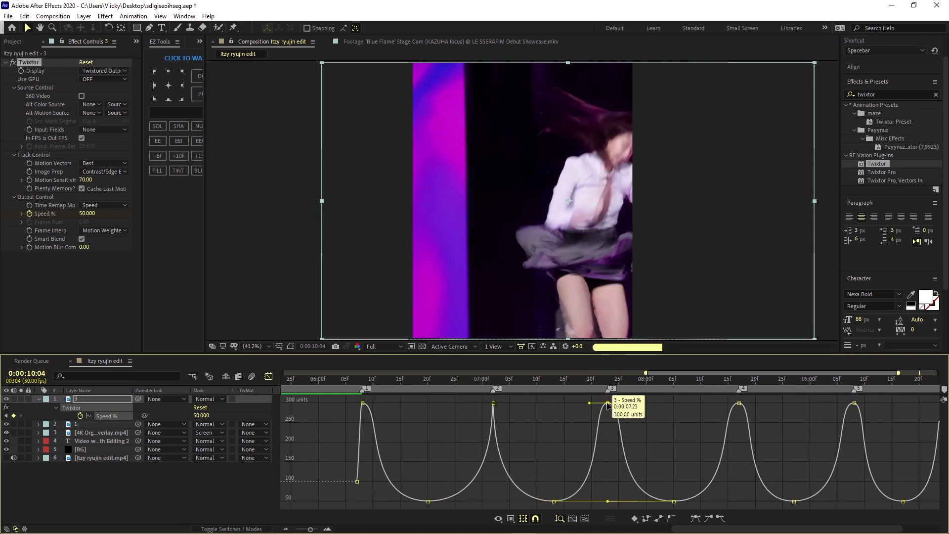
pyautogui.moveTo(590, 403); pyautogui.dragTo(606, 423)
pyautogui.moveTo(629, 403); pyautogui.dragTo(609, 422)
# Reshape the 300 Speed % keyframes at markers 4, 5 and 6 into sharp peaks.
pyautogui.click(738, 403)
pyautogui.moveTo(718, 403); pyautogui.dragTo(741, 421)
pyautogui.click(758, 407)
pyautogui.click(739, 403)
pyautogui.click(853, 404)
pyautogui.moveTo(834, 402); pyautogui.dragTo(842, 422)
pyautogui.hscroll(3, 852, 420)
pyautogui.click(844, 403)
# Return to the layer bar view, show the layer switches and enable motion blur on all layers.
pyautogui.moveTo(893, 380); pyautogui.dragTo(272, 396)
pyautogui.click(269, 376)
pyautogui.click(243, 529)
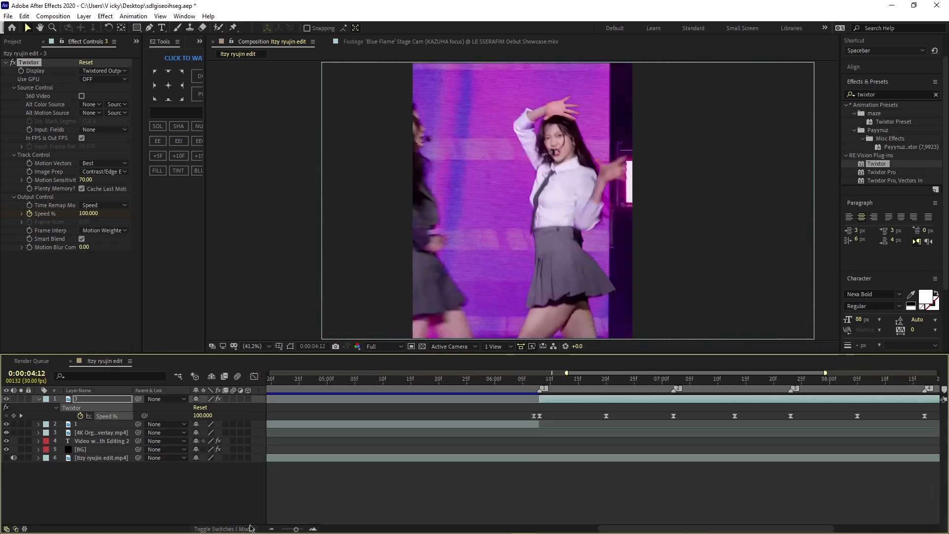
pyautogui.moveTo(223, 503); pyautogui.dragTo(232, 376)
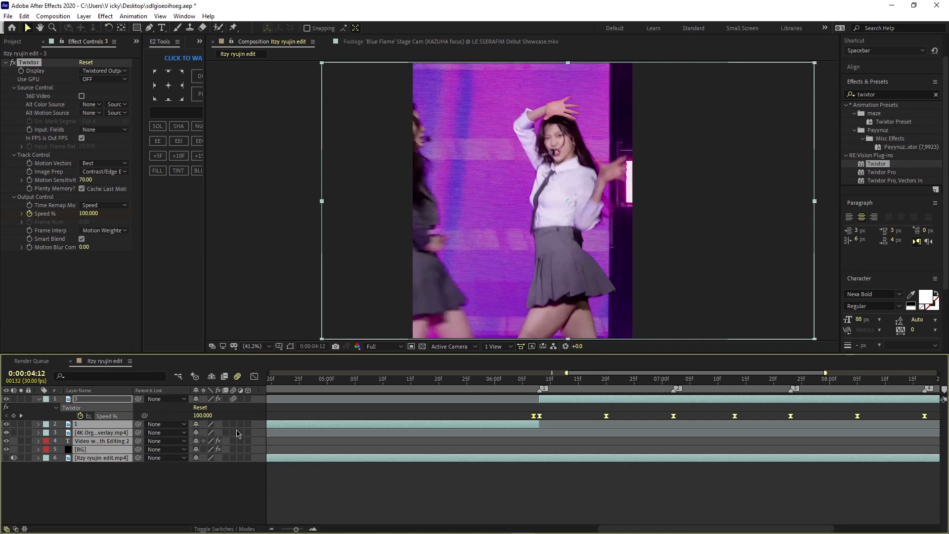
pyautogui.click(233, 492)
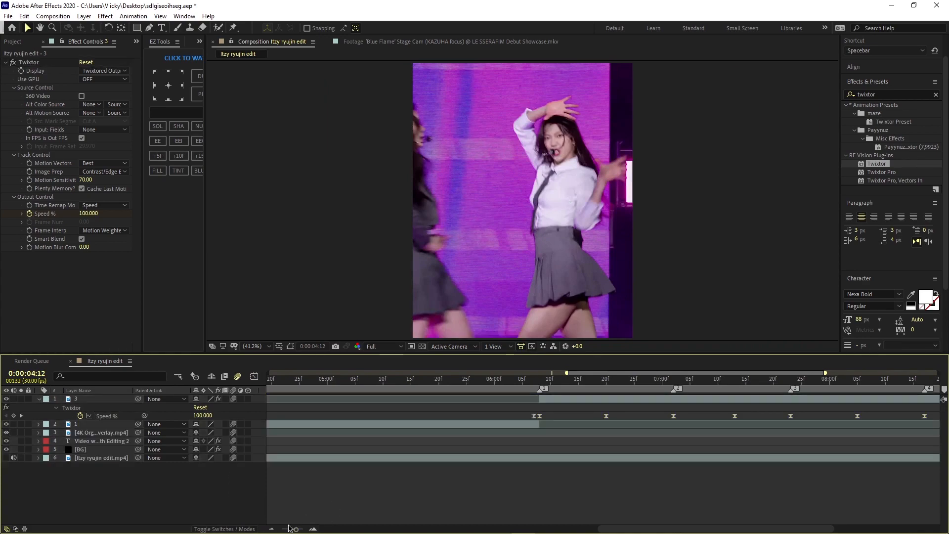
# Preview the composition from 4:12 into the start of clip 3.
pyautogui.moveTo(291, 528); pyautogui.dragTo(285, 528)
pyautogui.press('space')
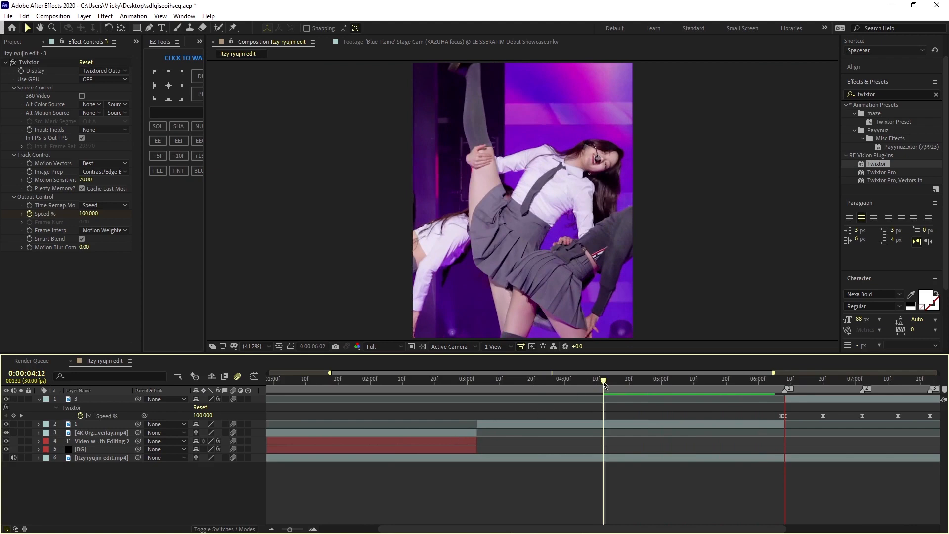
pyautogui.moveTo(604, 385); pyautogui.dragTo(635, 380)
# Save the project and set the composition's preview resolution to Half.
pyautogui.click(8, 15)
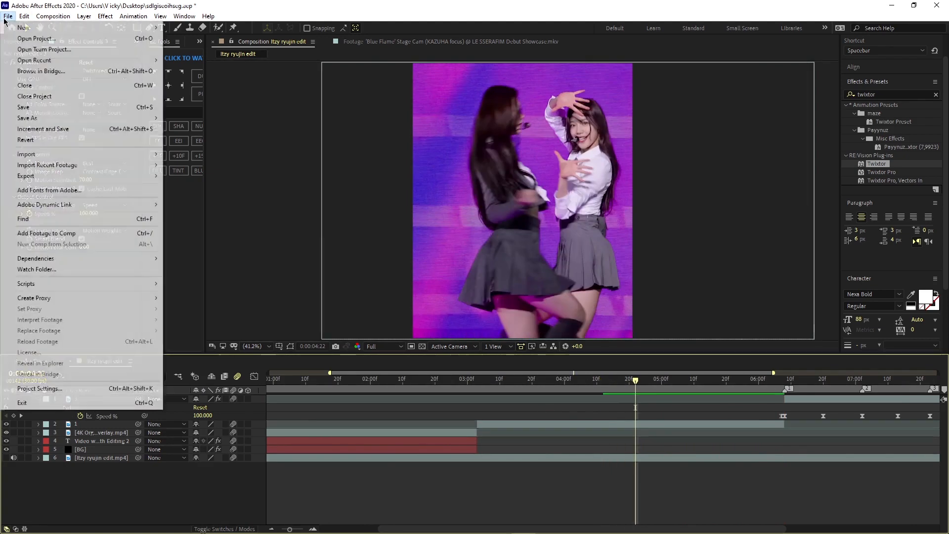
pyautogui.click(20, 108)
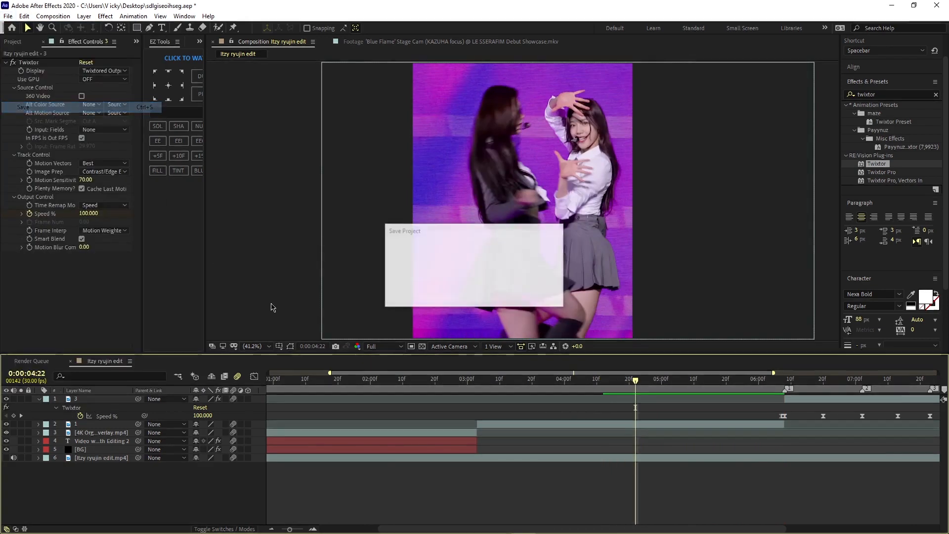
pyautogui.click(383, 347)
pyautogui.click(378, 386)
# Preview the composition from its start and from marker 1 at 6:08.
pyautogui.moveTo(637, 382); pyautogui.dragTo(645, 460)
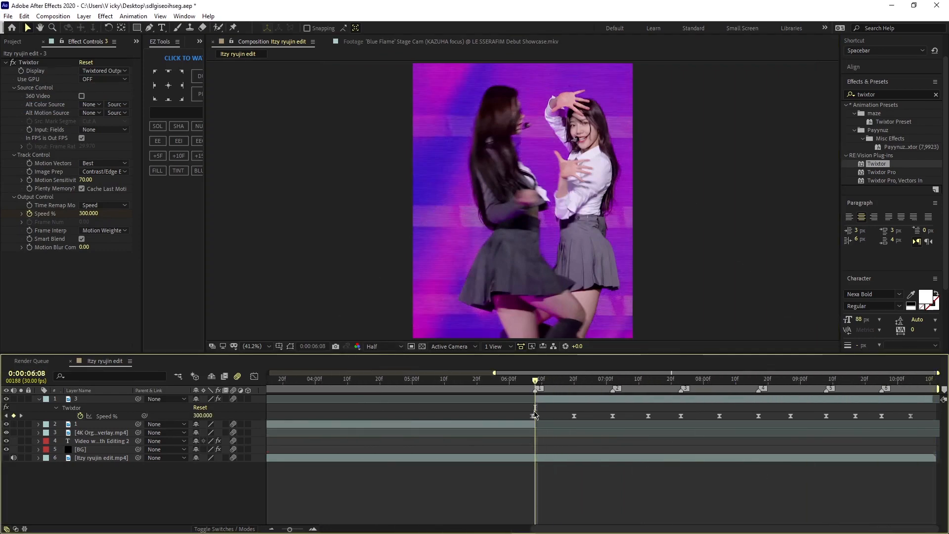
pyautogui.press('space')
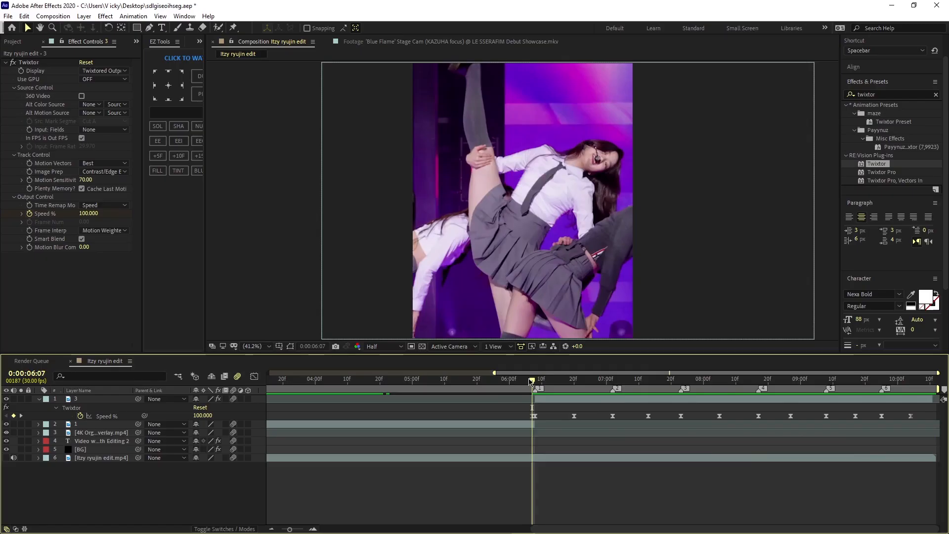
pyautogui.moveTo(532, 381); pyautogui.dragTo(174, 449)
pyautogui.press('space')
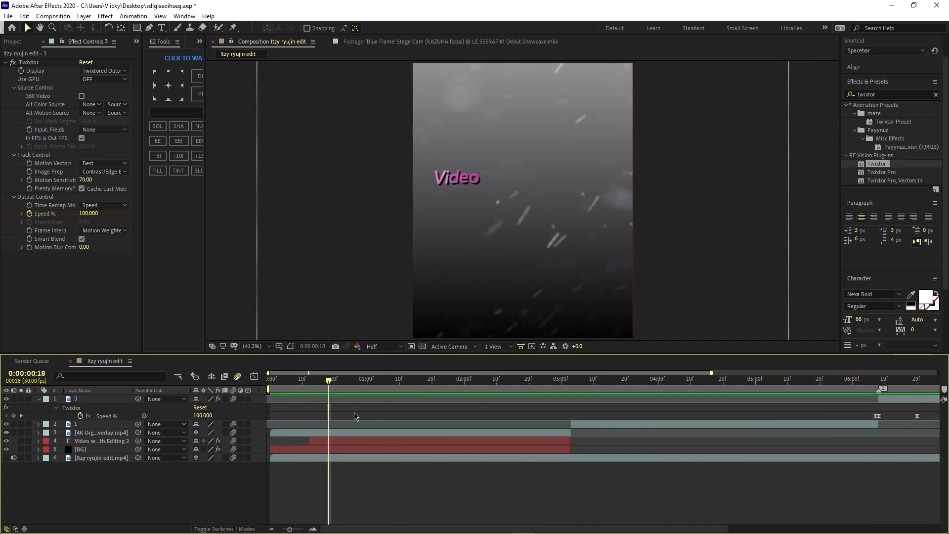
pyautogui.moveTo(346, 392); pyautogui.dragTo(593, 483)
pyautogui.press('space')
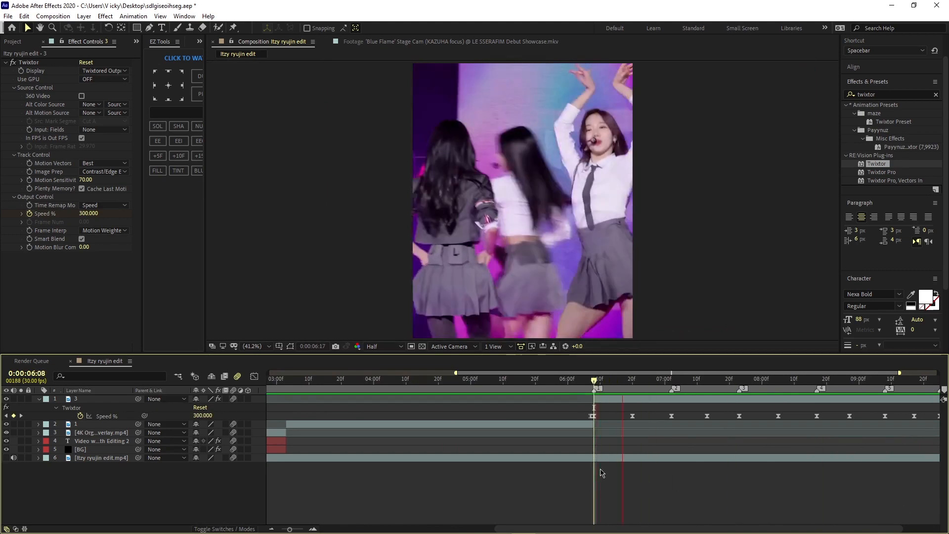
# Collapse clip 3's keyframed properties and replay the whole edit, including the speed-ramped section from 6:08.
pyautogui.click(648, 402)
pyautogui.press('u')
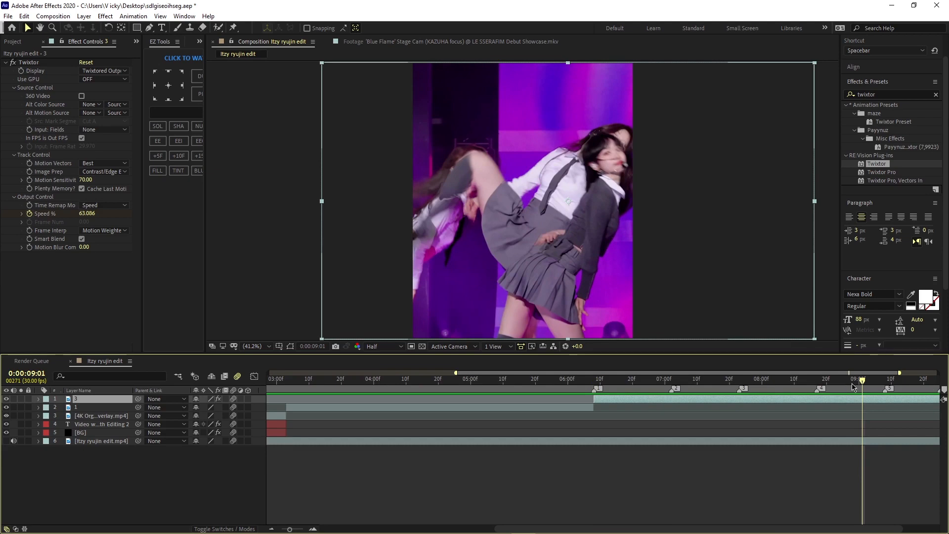
pyautogui.moveTo(862, 381); pyautogui.dragTo(122, 431)
pyautogui.press('space')
pyautogui.press('space')
pyautogui.press('space')
pyautogui.moveTo(947, 481); pyautogui.dragTo(537, 458)
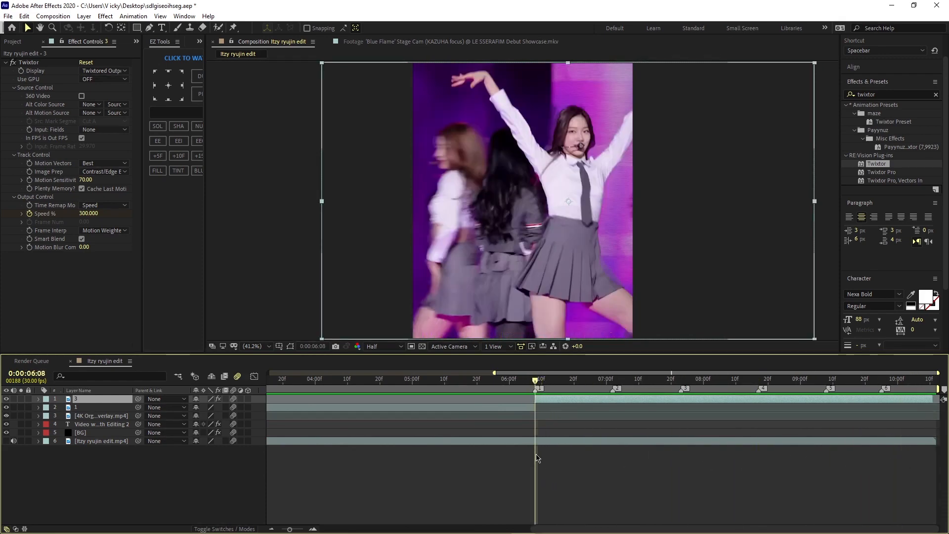
pyautogui.press('space')
pyautogui.press('space')
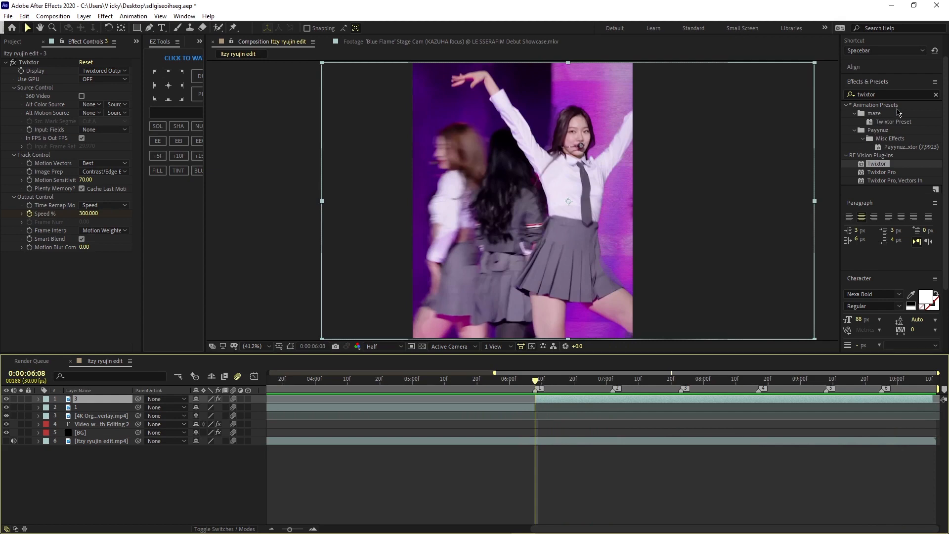
# Search the effects for flicker and apply S_Flicker to clip 3.
pyautogui.click(936, 95)
pyautogui.write('flci')
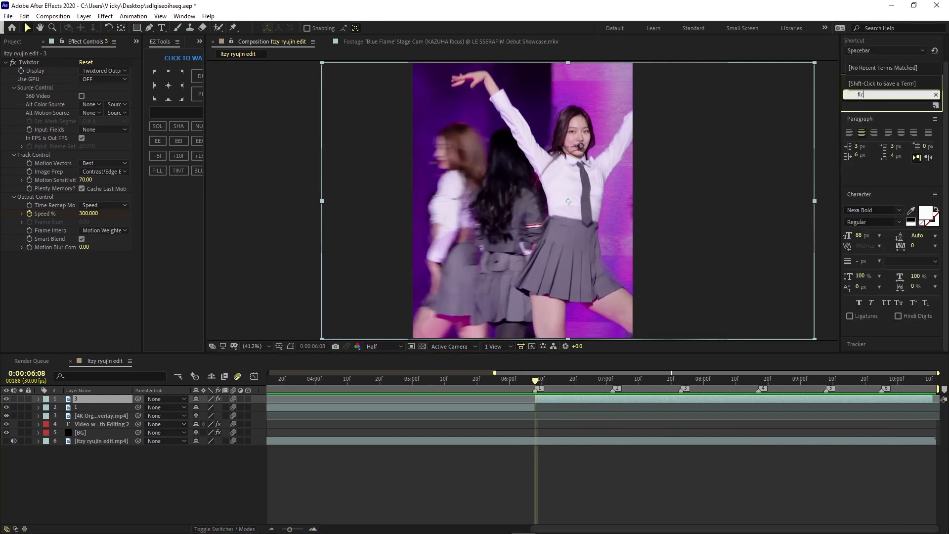
pyautogui.press('BackSpace')
pyautogui.press('BackSpace')
pyautogui.write('icker')
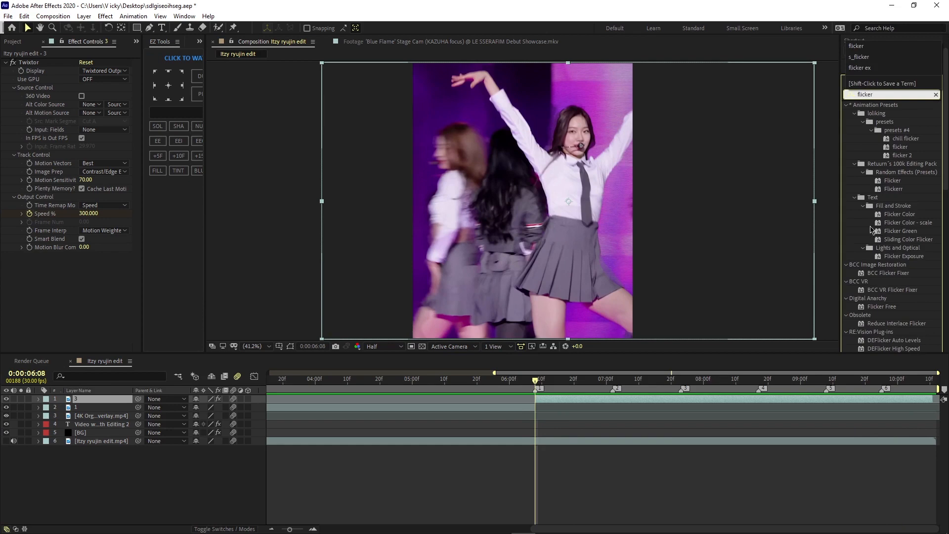
pyautogui.scroll(-5, 872, 227)
pyautogui.moveTo(877, 268); pyautogui.dragTo(630, 402)
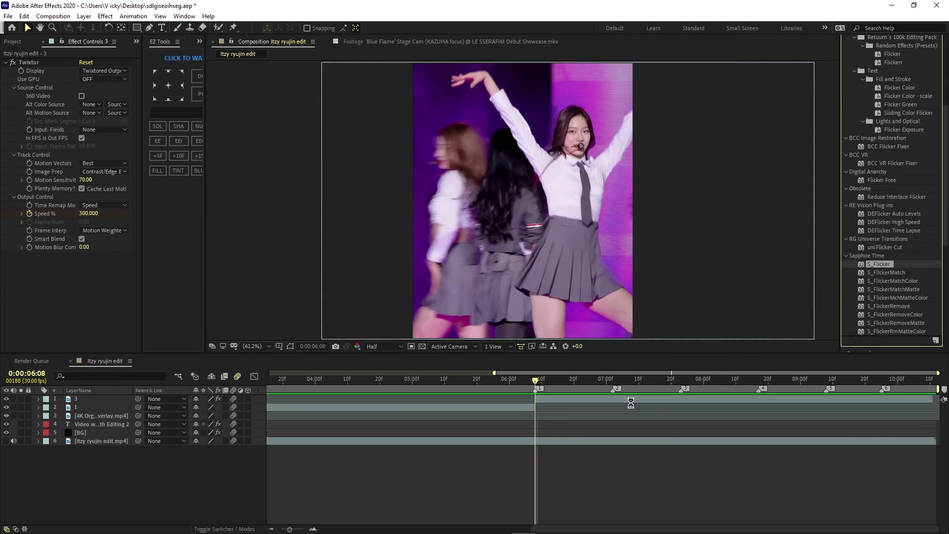
pyautogui.press('space')
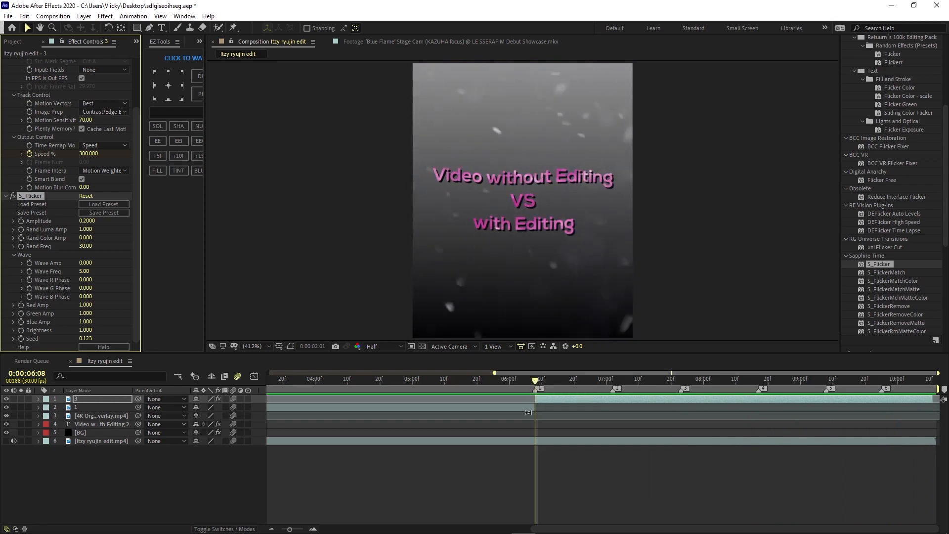
pyautogui.click(539, 385)
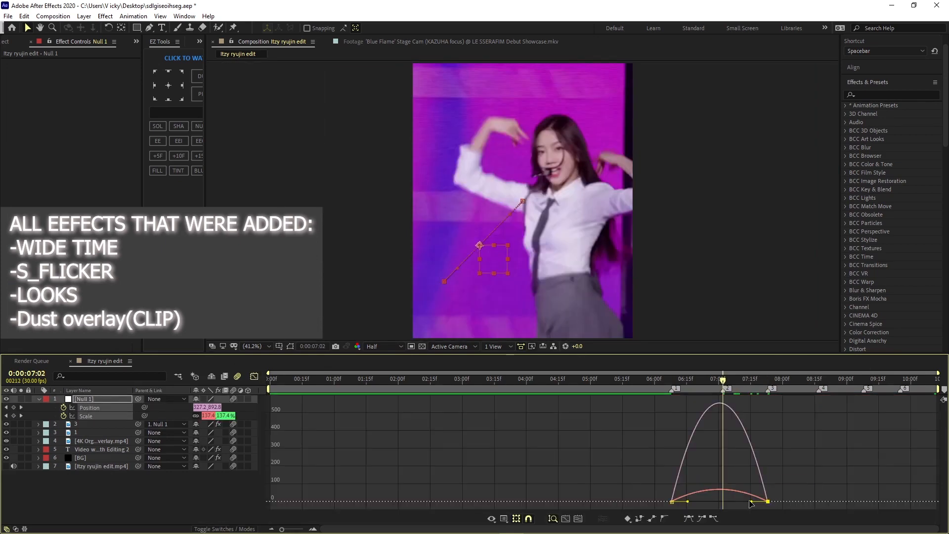
# Reshape the speed curves of Null 1's position and scale keyframes so the movement eases in and out and peaks around marker 2.
pyautogui.moveTo(751, 502); pyautogui.dragTo(730, 501)
pyautogui.moveTo(687, 500); pyautogui.dragTo(713, 499)
pyautogui.moveTo(752, 498); pyautogui.dragTo(730, 498)
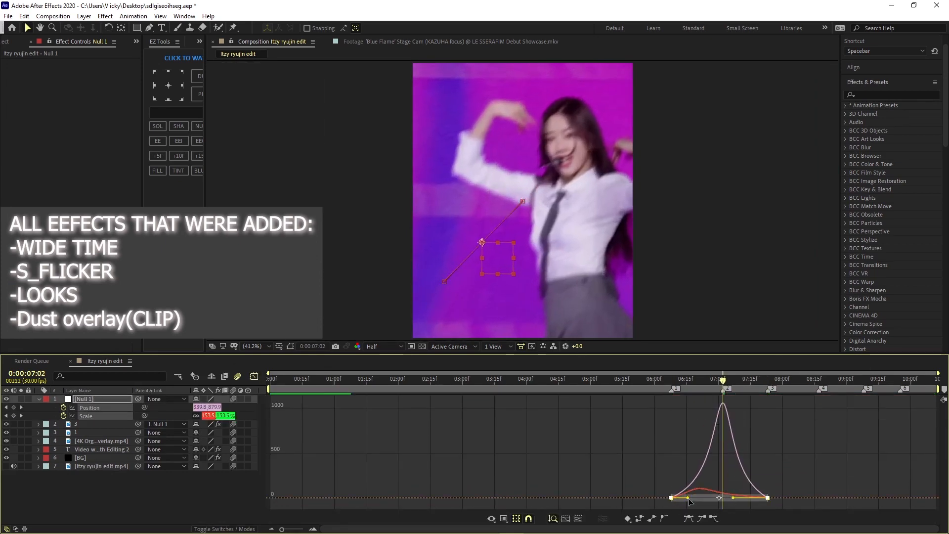
pyautogui.moveTo(687, 498); pyautogui.dragTo(713, 499)
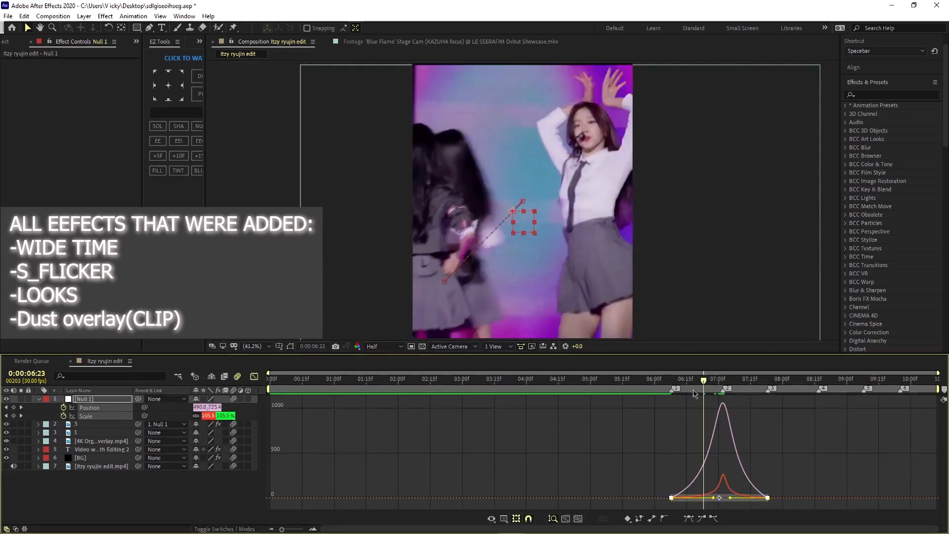
pyautogui.moveTo(704, 393); pyautogui.dragTo(672, 408)
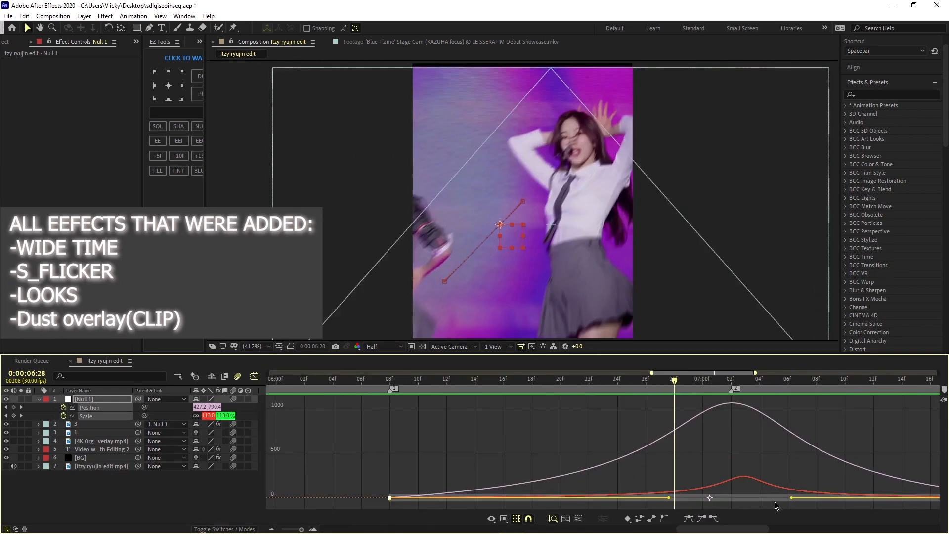
pyautogui.moveTo(670, 498); pyautogui.dragTo(623, 502)
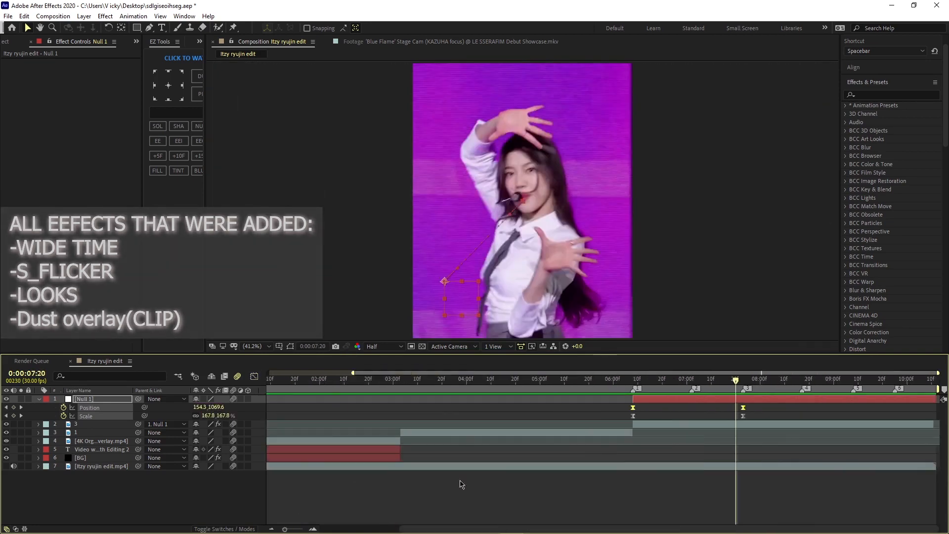
# Add a second null as parent of Null 1, keyframe its position and scale from marker 2 to marker 4, and open their speed graph.
pyautogui.rightClick(469, 366)
pyautogui.moveTo(492, 370)
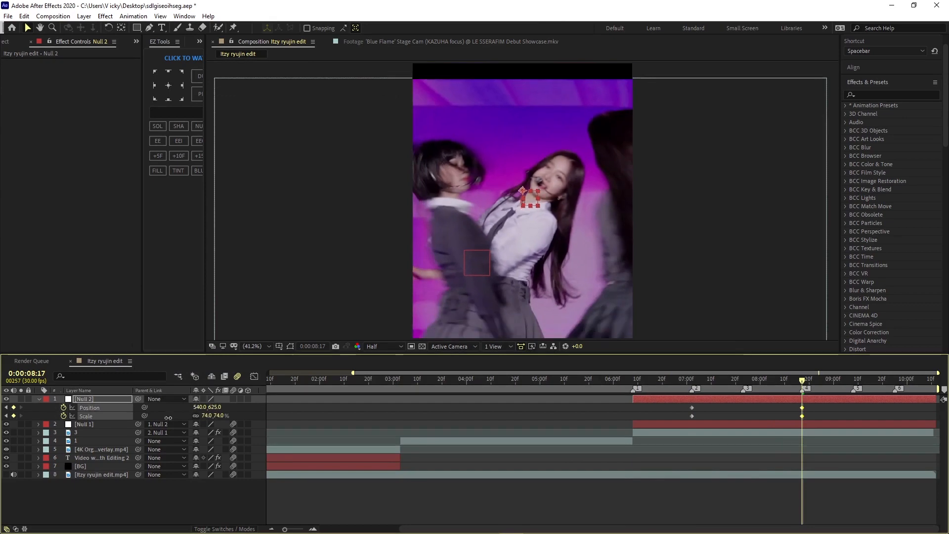
pyautogui.click(254, 377)
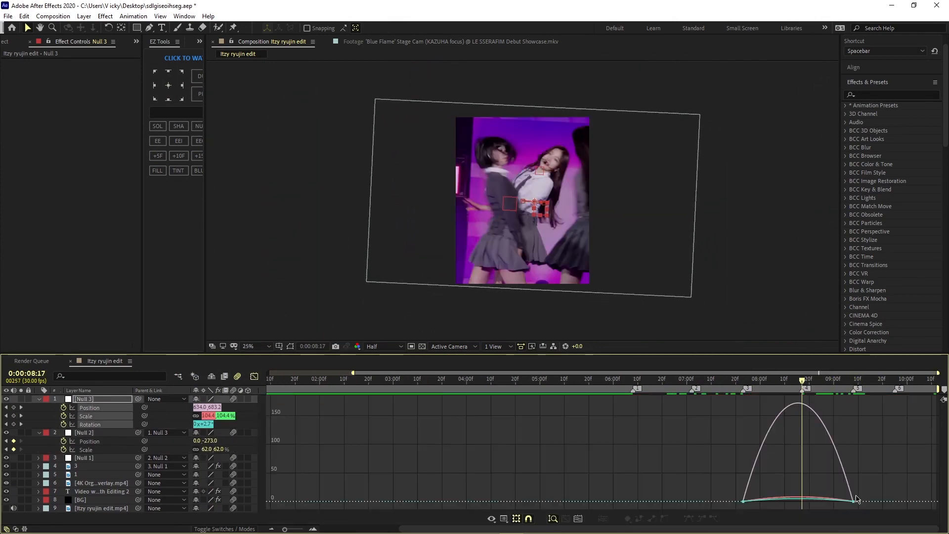
# Shape the speed curves of Null 3's rotation, scale and position keyframes so the motion peaks around marker 4.
pyautogui.click(101, 424)
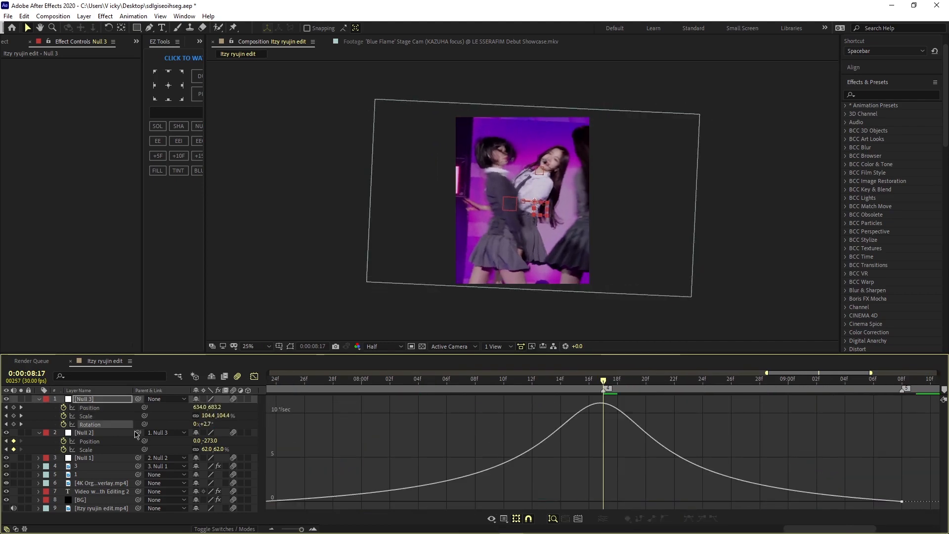
pyautogui.click(99, 416)
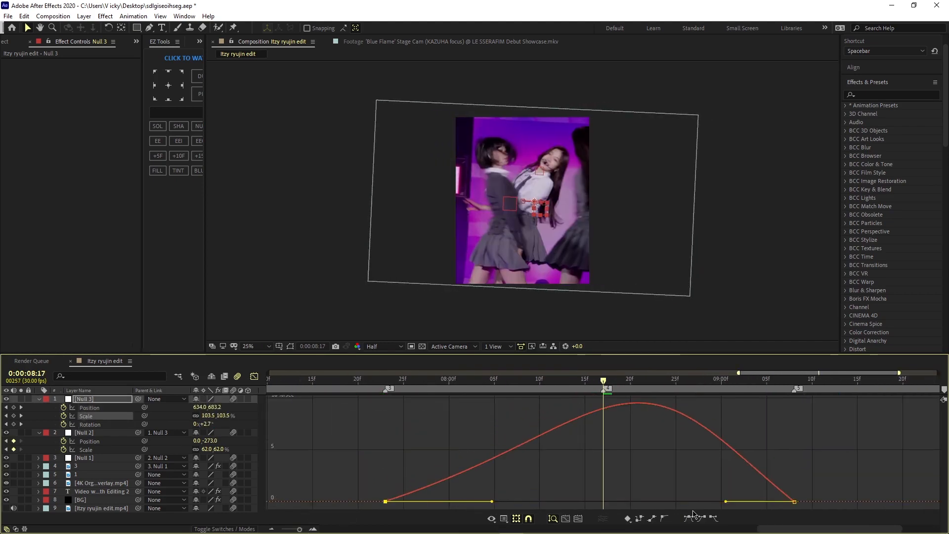
pyautogui.moveTo(420, 501); pyautogui.dragTo(499, 503)
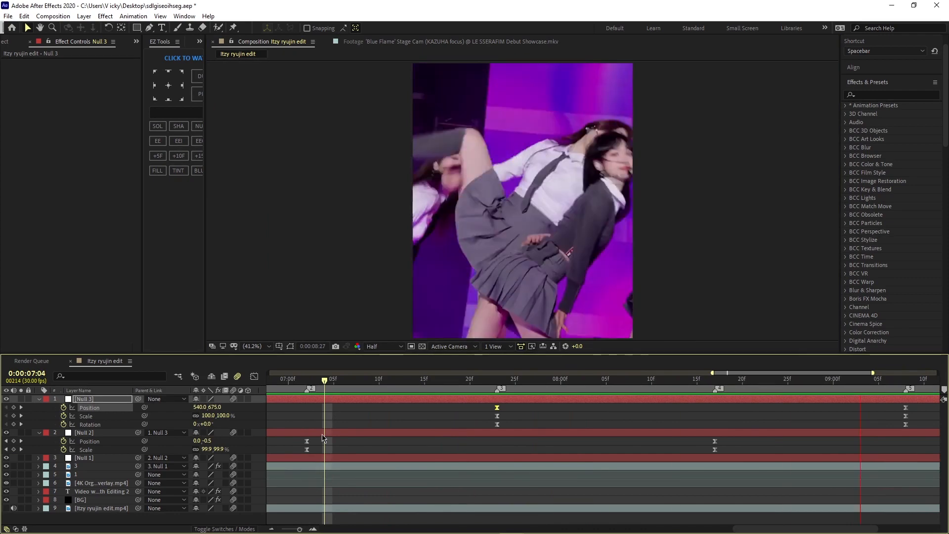
pyautogui.moveTo(696, 413); pyautogui.dragTo(769, 413)
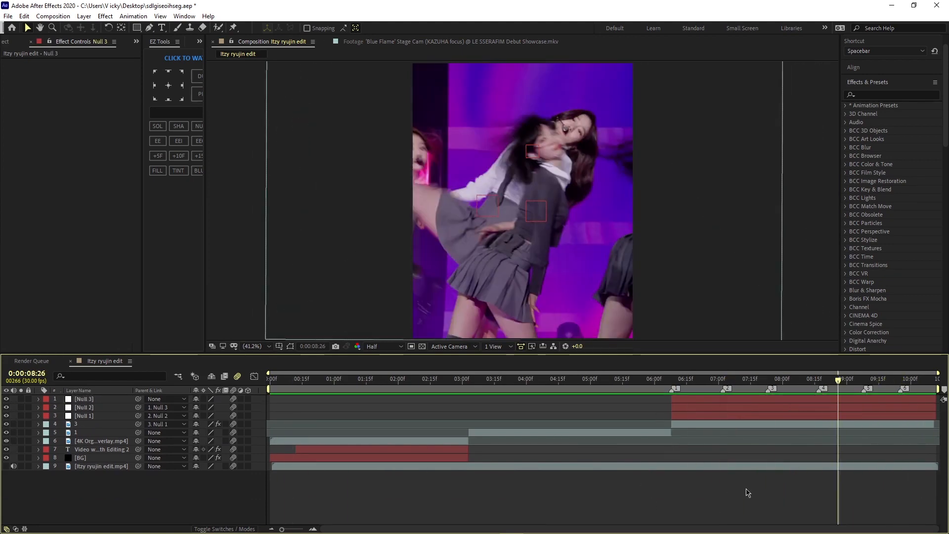
# Add an adjustment layer over the edited section and apply Magic Bullet Looks with a Color Film Stock preset.
pyautogui.rightClick(747, 493)
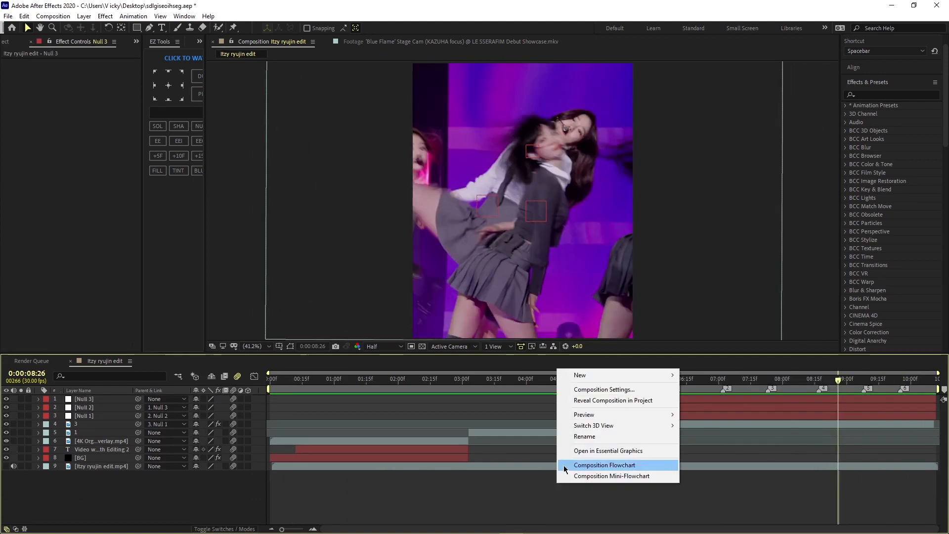
pyautogui.moveTo(733, 403); pyautogui.dragTo(734, 401)
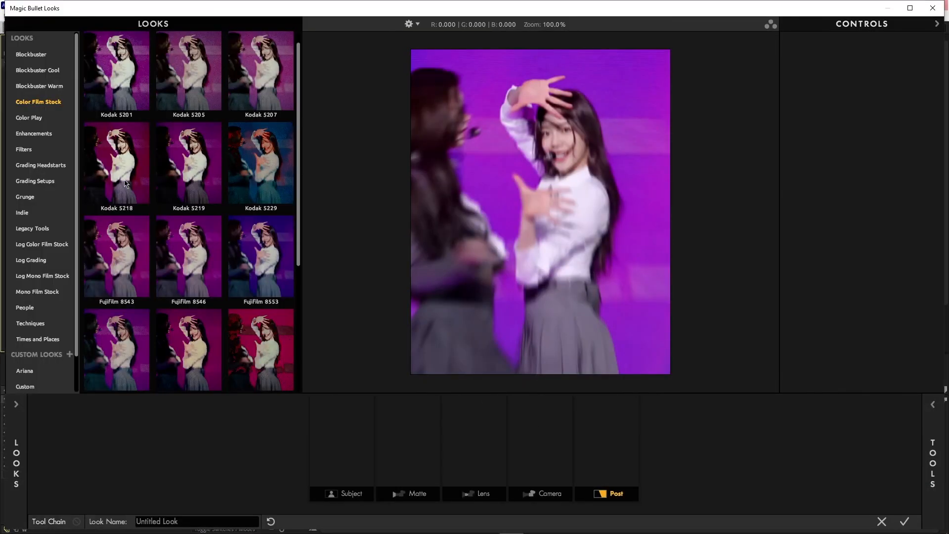
pyautogui.click(108, 219)
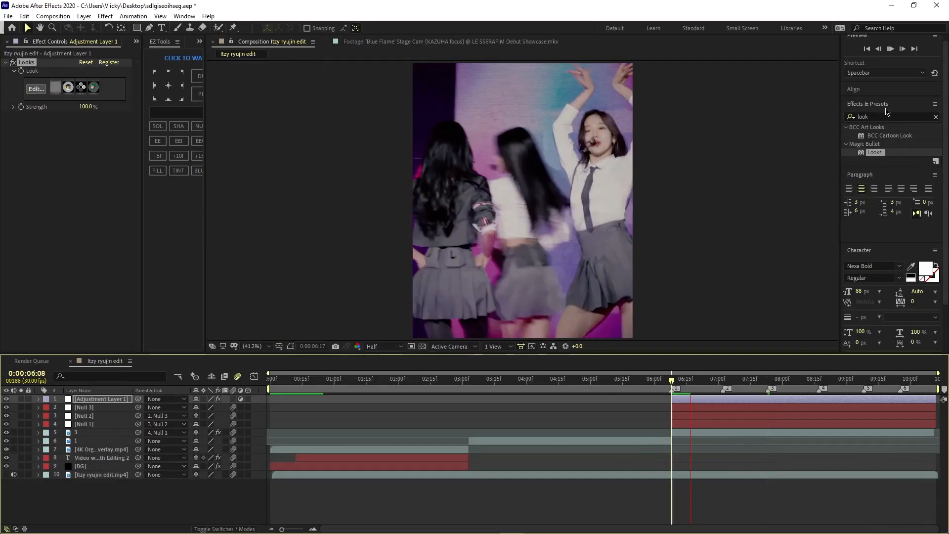
# Sharpen Adjustment Layer 1 with Unsharp Mask at Amount 113, Radius 12.1, Threshold 8, and Sharpen at 63.
pyautogui.click(886, 116)
pyautogui.press('BackSpace')
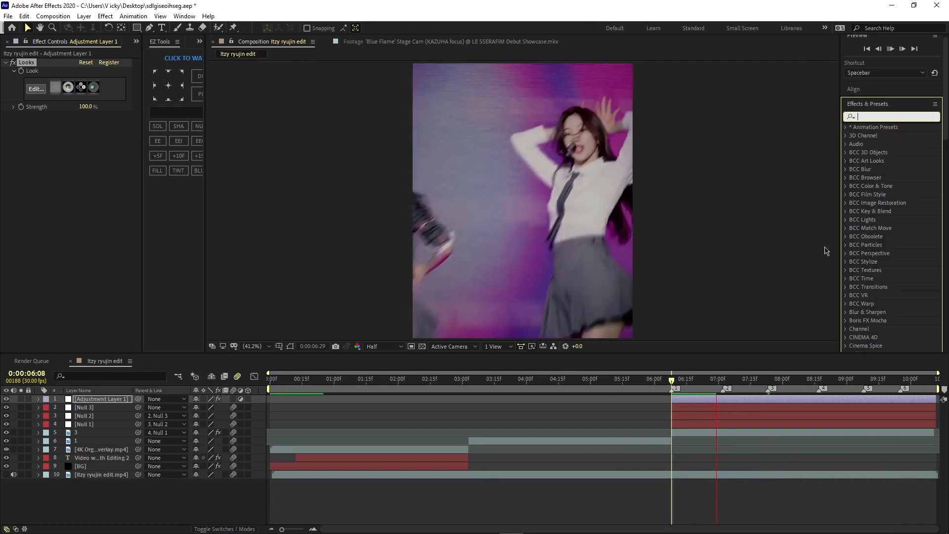
pyautogui.write('unsharp')
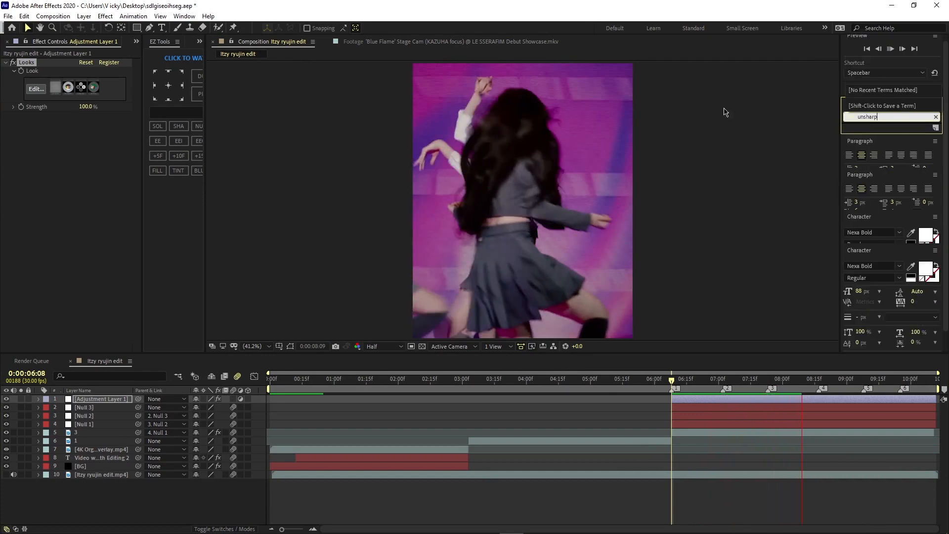
pyautogui.click(732, 433)
pyautogui.click(5, 64)
pyautogui.click(5, 71)
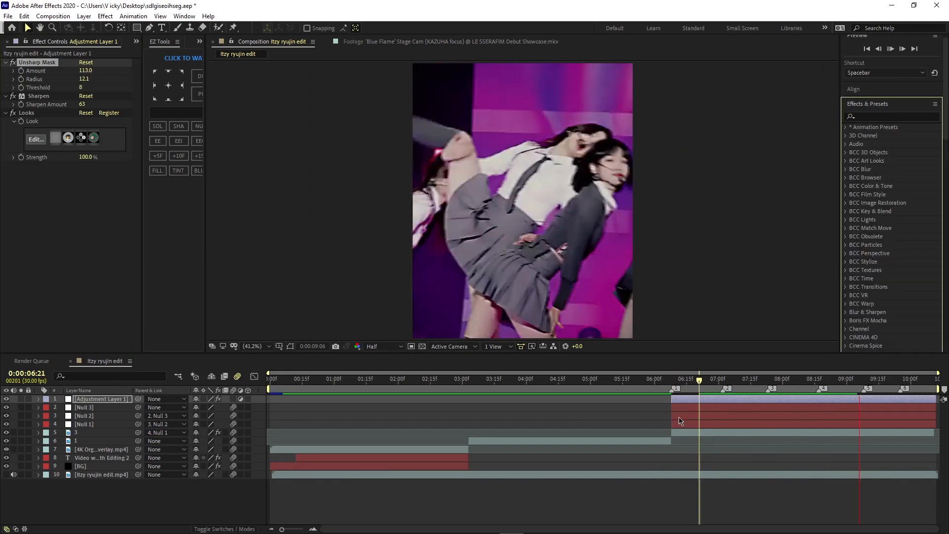
pyautogui.press('space')
# Add a second adjustment layer with CC Wide Time at 1 forward and 1 backward step, trim it to about 6:27 through marker 3, and preview it.
pyautogui.click(889, 101)
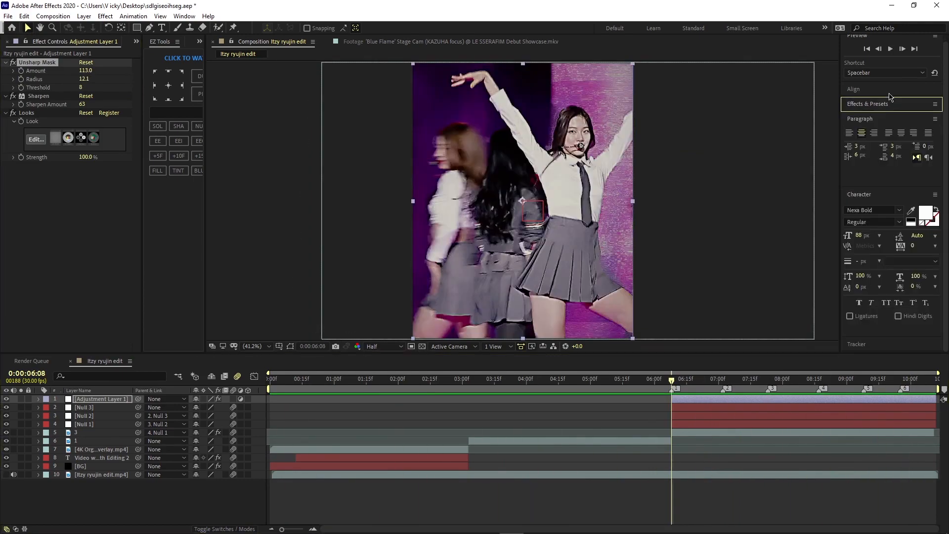
pyautogui.hotkey('ctrl', 'alt', 'y')
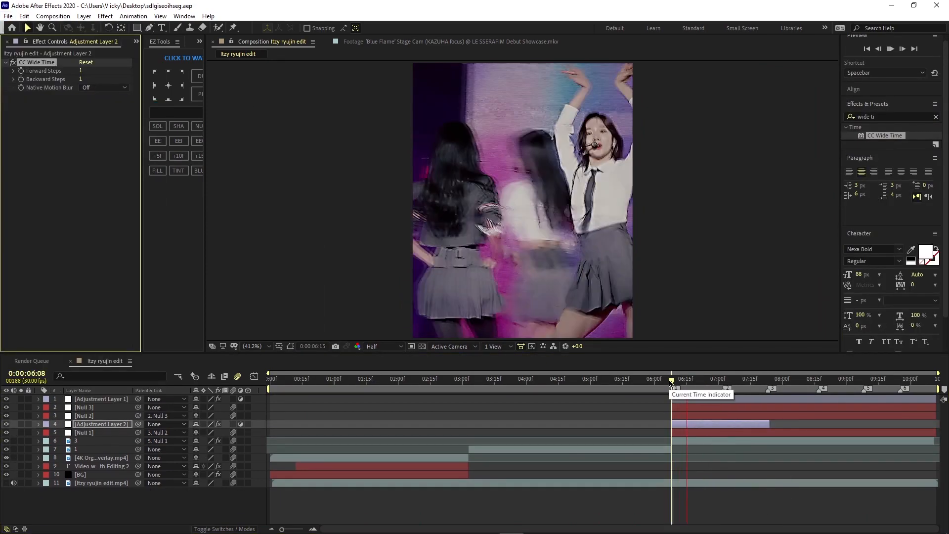
pyautogui.moveTo(671, 382); pyautogui.dragTo(665, 385)
pyautogui.press('space')
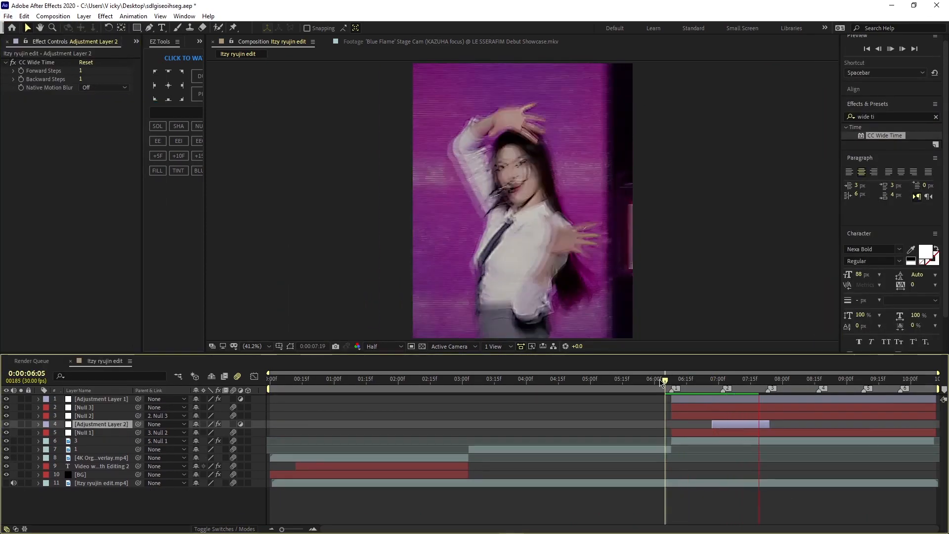
pyautogui.press('space')
pyautogui.moveTo(684, 380); pyautogui.dragTo(778, 411)
pyautogui.click(800, 459)
pyautogui.press('space')
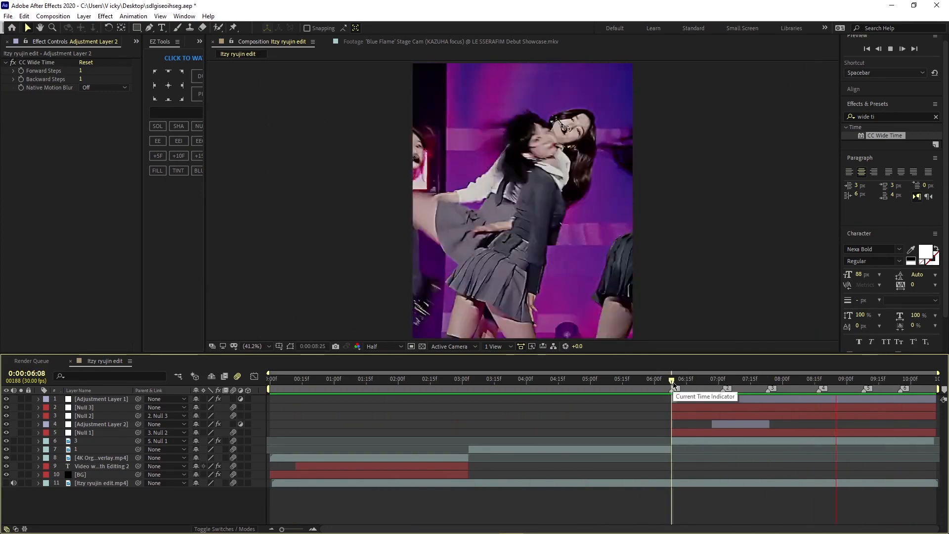
# Try to camera-track clip 3 with the 3D Camera Tracker effect and remove the effect.
pyautogui.click(835, 440)
pyautogui.moveTo(882, 117); pyautogui.dragTo(807, 125)
pyautogui.write('3d c')
pyautogui.moveTo(890, 153); pyautogui.dragTo(744, 441)
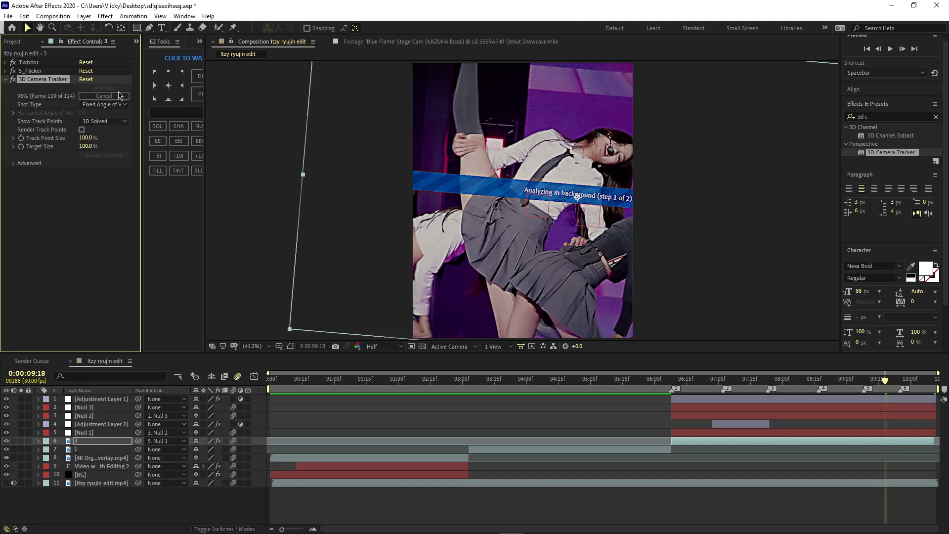
pyautogui.scroll(-3, 637, 273)
pyautogui.scroll(1, 637, 273)
pyautogui.press('Delete')
# Duplicate the 4K dust overlay, place the copy under Adjustment Layer 1 from marker 1 to the composition's end, and preview the edit.
pyautogui.press('space')
pyautogui.click(256, 346)
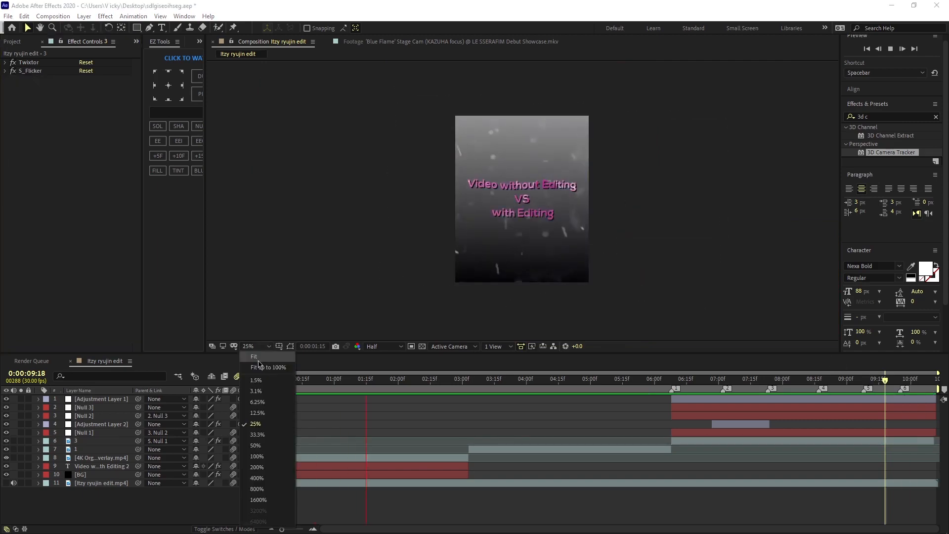
pyautogui.click(255, 358)
pyautogui.click(275, 466)
pyautogui.click(320, 458)
pyautogui.hotkey('ctrl', 'd')
pyautogui.moveTo(324, 457); pyautogui.dragTo(725, 408)
pyautogui.moveTo(869, 407); pyautogui.dragTo(938, 407)
pyautogui.press('space')
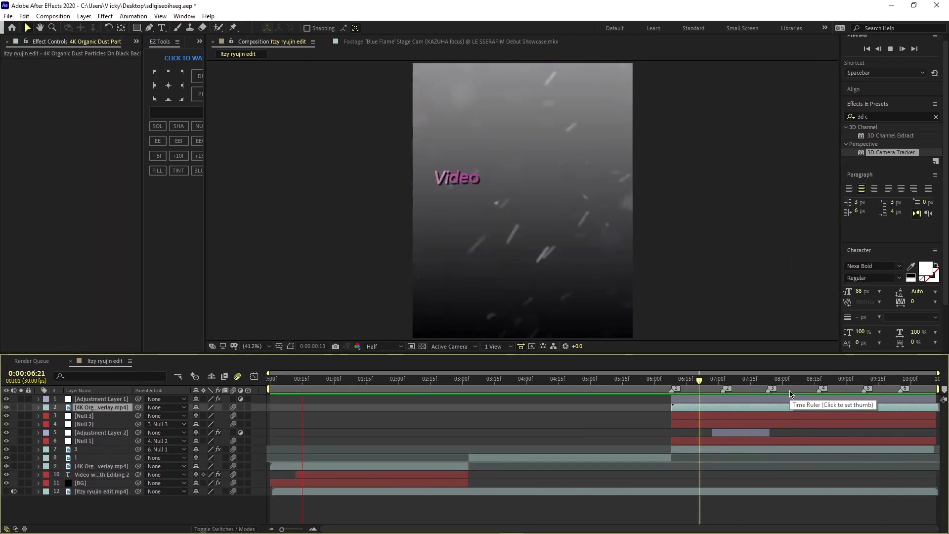
pyautogui.click(745, 491)
pyautogui.click(745, 506)
pyautogui.press('space')
# Apply S_Shake to clip 3, enable keyframing for its Amplitude, and reveal the clip's keyframed properties.
pyautogui.click(742, 449)
pyautogui.press('i')
pyautogui.click(898, 116)
pyautogui.write('s_shake')
pyautogui.moveTo(878, 228); pyautogui.dragTo(685, 451)
pyautogui.click(22, 146)
pyautogui.press('u')
pyautogui.press('=')
pyautogui.hotkey('alt', 'Tab')
pyautogui.doubleClick(473, 197)
pyautogui.click(937, 5)
# Keyframe the S_Shake Amplitude at 77 on the beat markers and apply Easy Ease to the keyframes.
pyautogui.moveTo(83, 146)
pyautogui.mouseDown()
pyautogui.moveTo(121, 147)
pyautogui.moveTo(75, 155)
pyautogui.mouseUp()
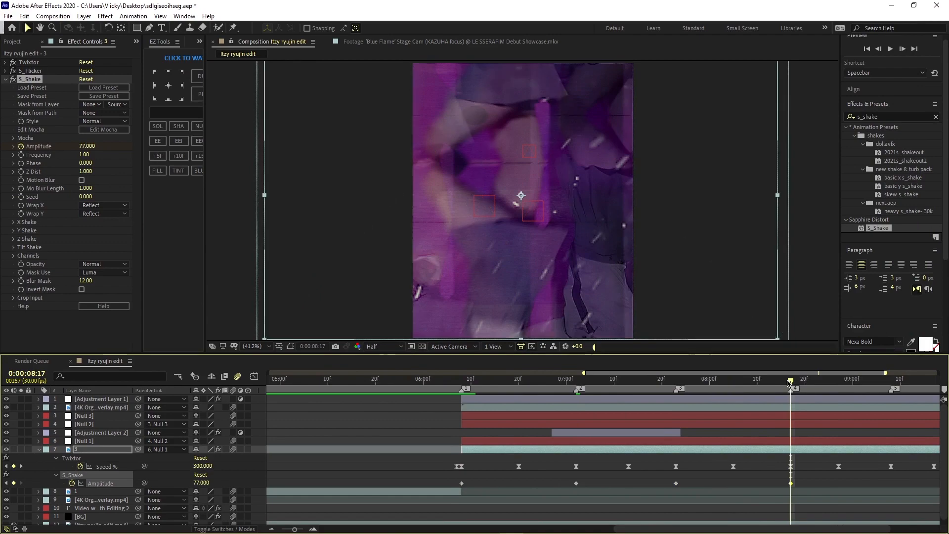
pyautogui.moveTo(870, 488); pyautogui.dragTo(336, 477)
pyautogui.press('F9')
pyautogui.click(254, 376)
# Bend the speed curves between the S_Shake Amplitude keyframes by pulling their handles downward in the graph.
pyautogui.click(394, 451)
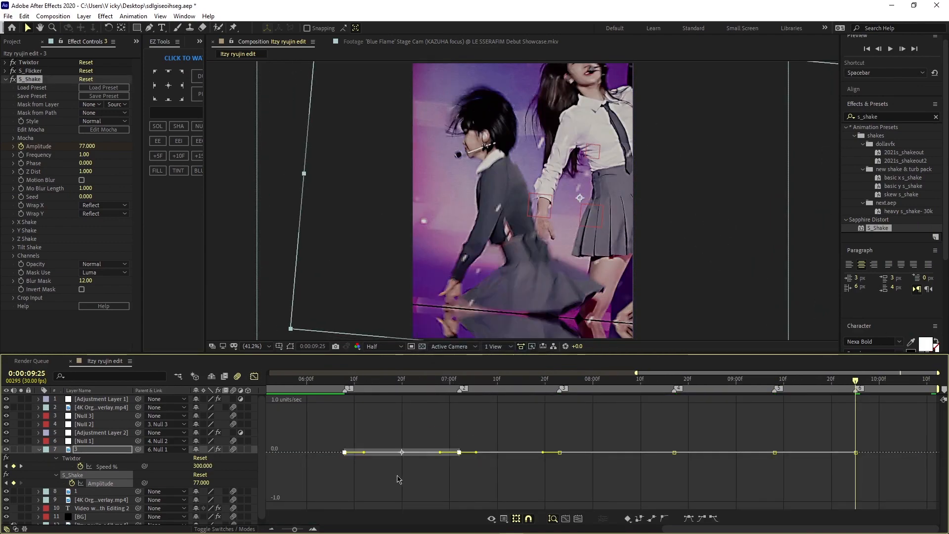
pyautogui.click(409, 451)
pyautogui.moveTo(383, 451); pyautogui.dragTo(380, 489)
pyautogui.moveTo(421, 451); pyautogui.dragTo(418, 501)
pyautogui.scroll(-1, 562, 414)
pyautogui.moveTo(745, 470); pyautogui.dragTo(741, 500)
pyautogui.moveTo(773, 458); pyautogui.dragTo(767, 495)
pyautogui.click(830, 403)
pyautogui.moveTo(818, 403); pyautogui.dragTo(818, 499)
pyautogui.moveTo(841, 403); pyautogui.dragTo(840, 496)
# Close the speed graph and preview the shake from 6:05.
pyautogui.click(406, 380)
pyautogui.click(254, 376)
pyautogui.press('space')
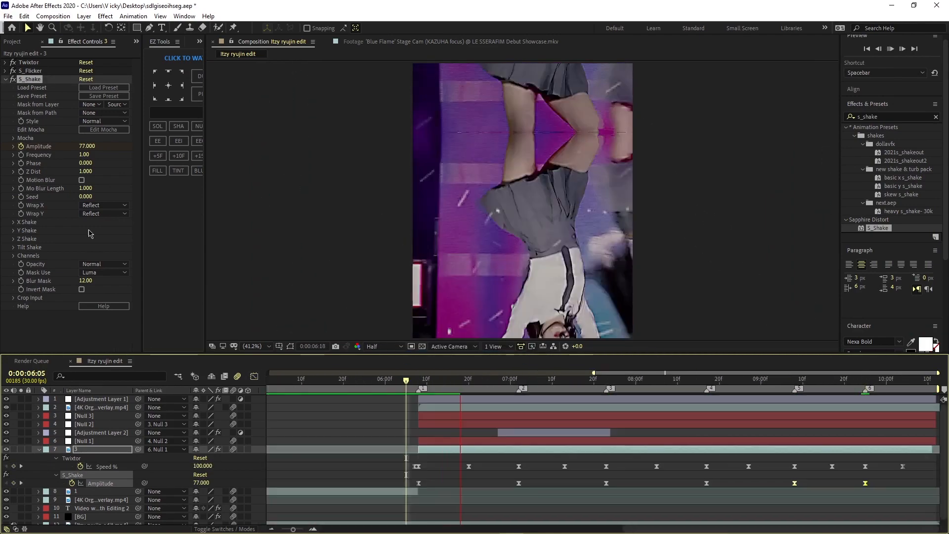